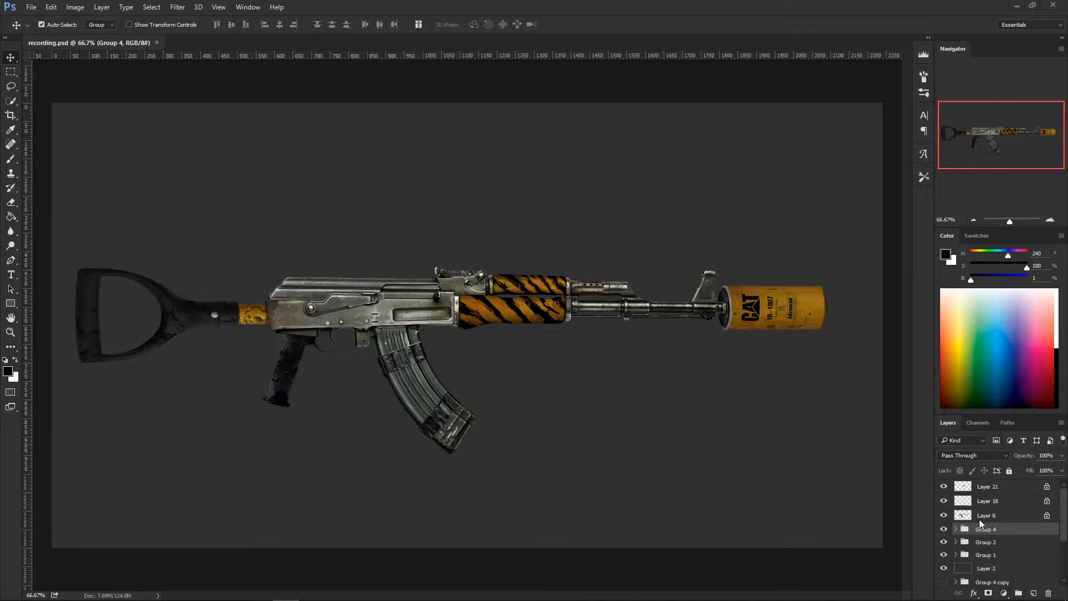
Create a new layer directly above Layer 8 and clip it to Layer 8.
left_click(984, 520)
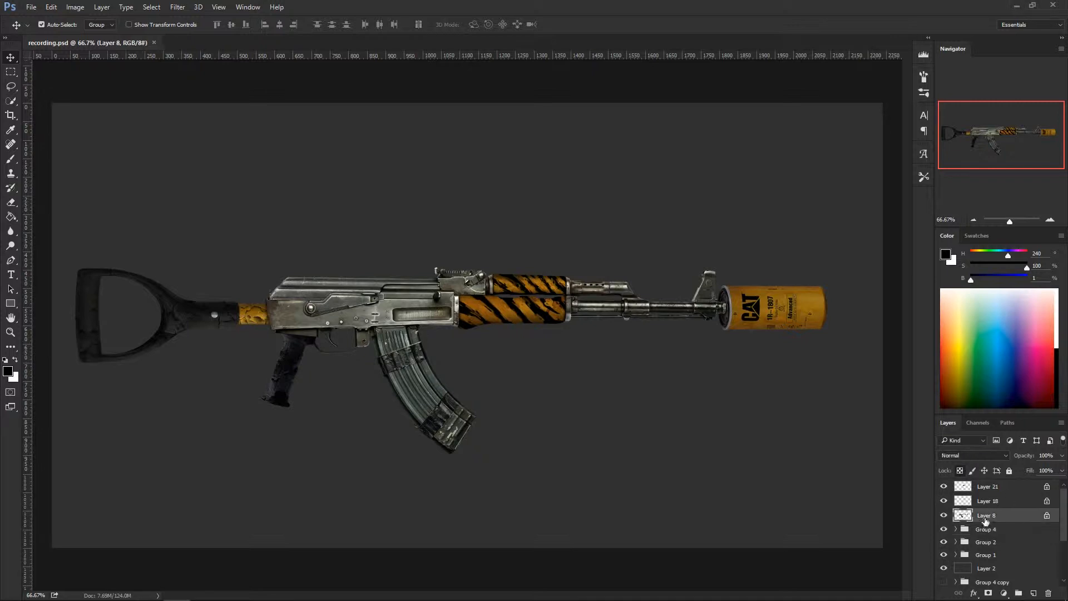
left_click(944, 517)
left_click(944, 518)
left_click(944, 519)
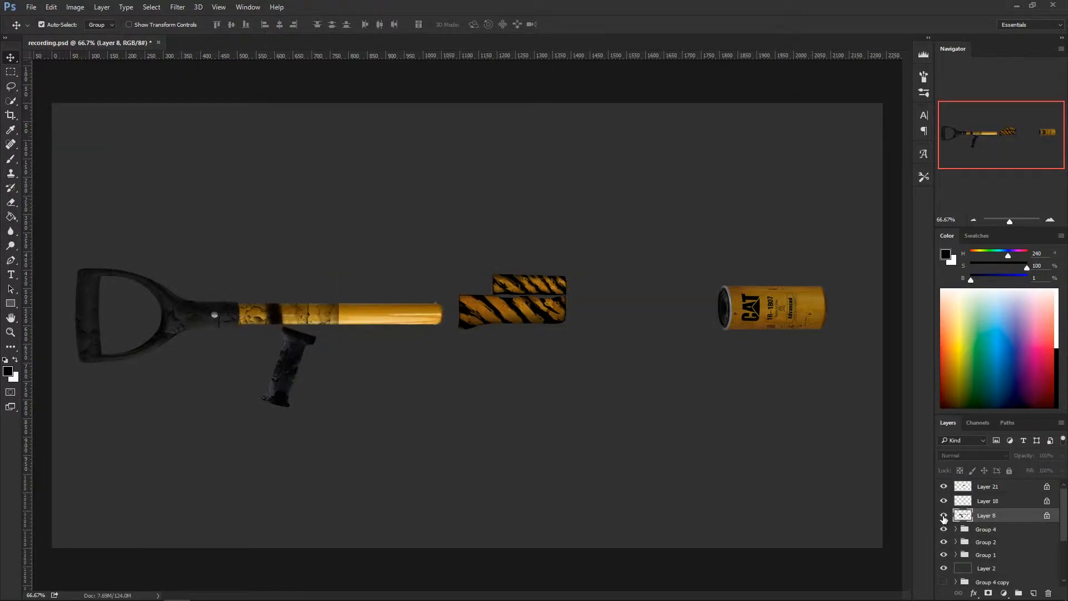
left_click(945, 518)
left_click(1035, 594)
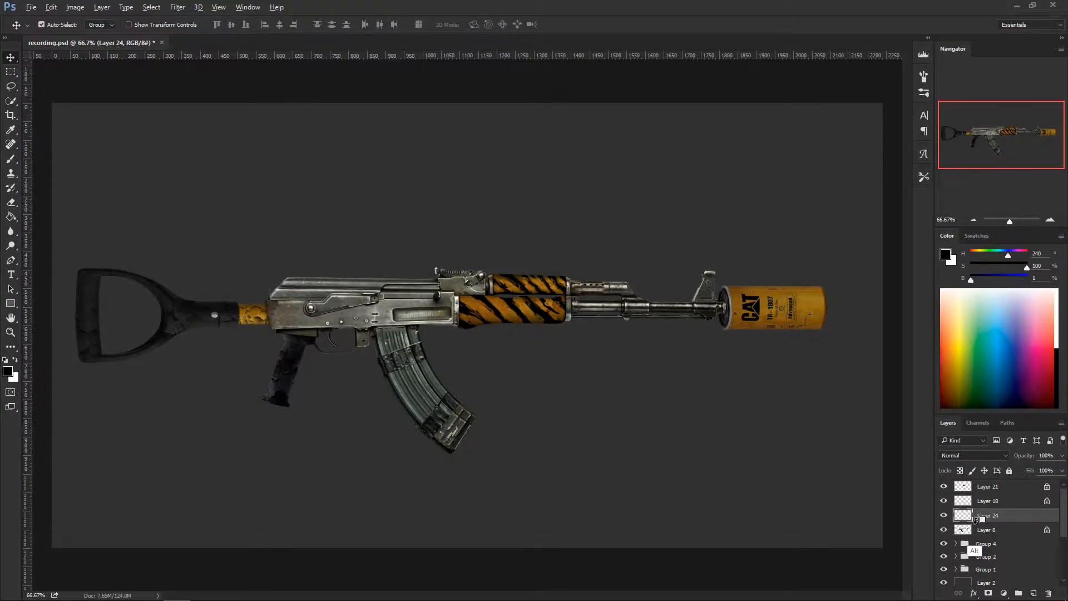
key("ctrl+alt+g")
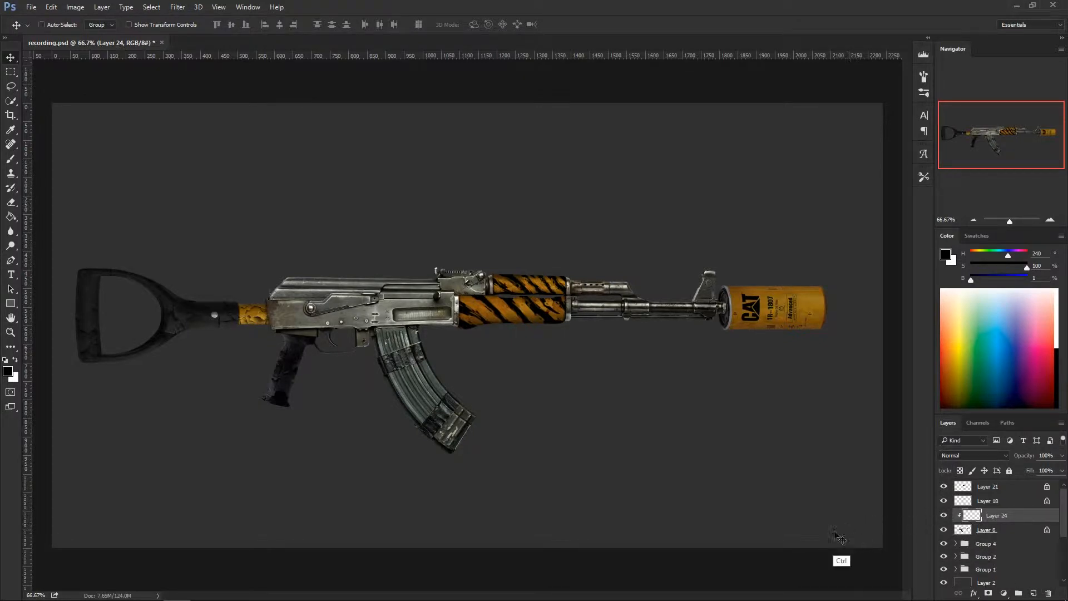
Choose the 125 px hard round brush and test the clipping with black strokes over the magazine, undoing them.
scroll(550, 476, "up", 3)
mouse_move(449, 421)
left_mouse_down()
mouse_move(578, 337)
mouse_move(562, 279)
left_mouse_up()
key("b")
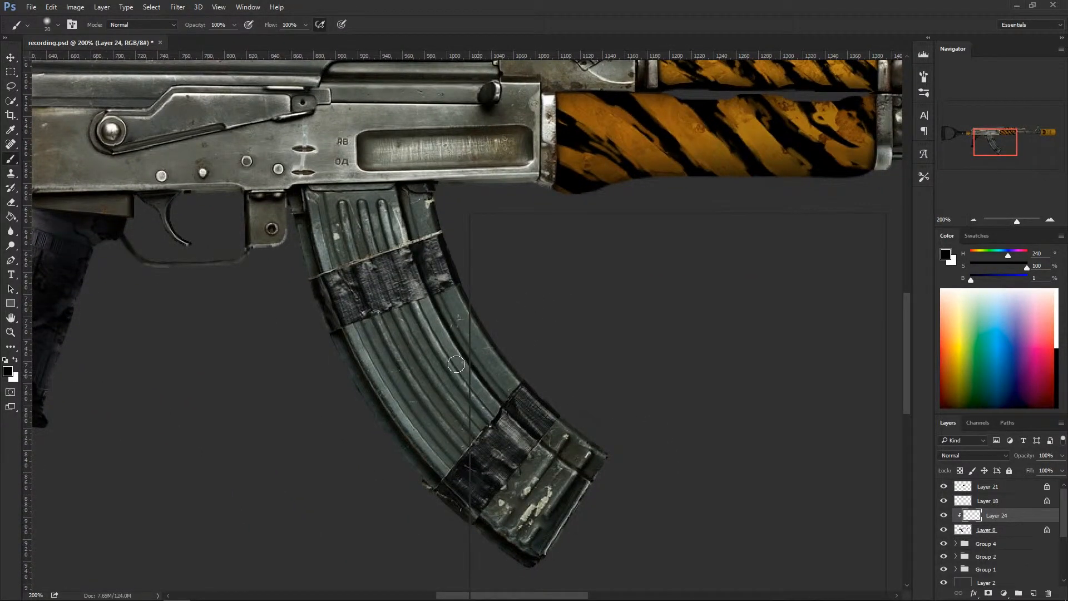
right_click(472, 390)
left_click(566, 317)
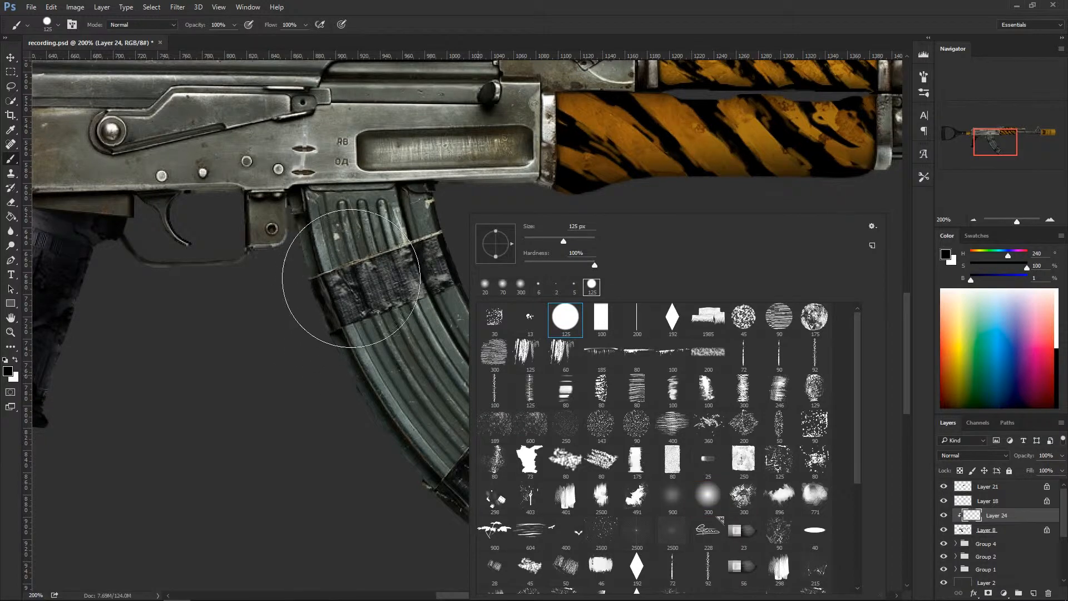
mouse_move(358, 303)
left_mouse_down()
mouse_move(434, 274)
mouse_move(530, 393)
mouse_move(622, 441)
mouse_move(644, 436)
left_mouse_up()
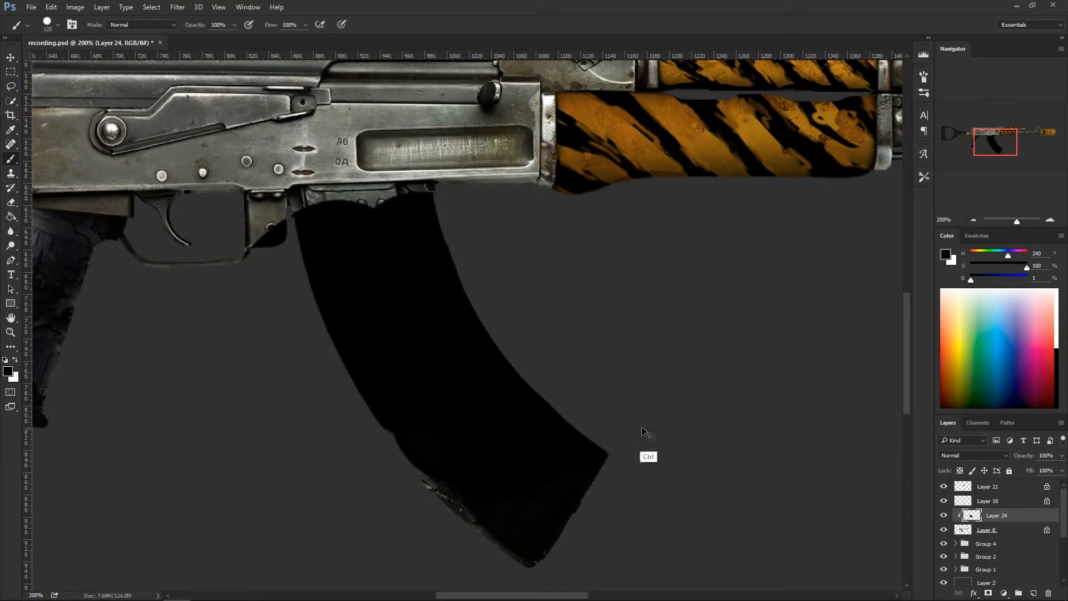
key("ctrl+z")
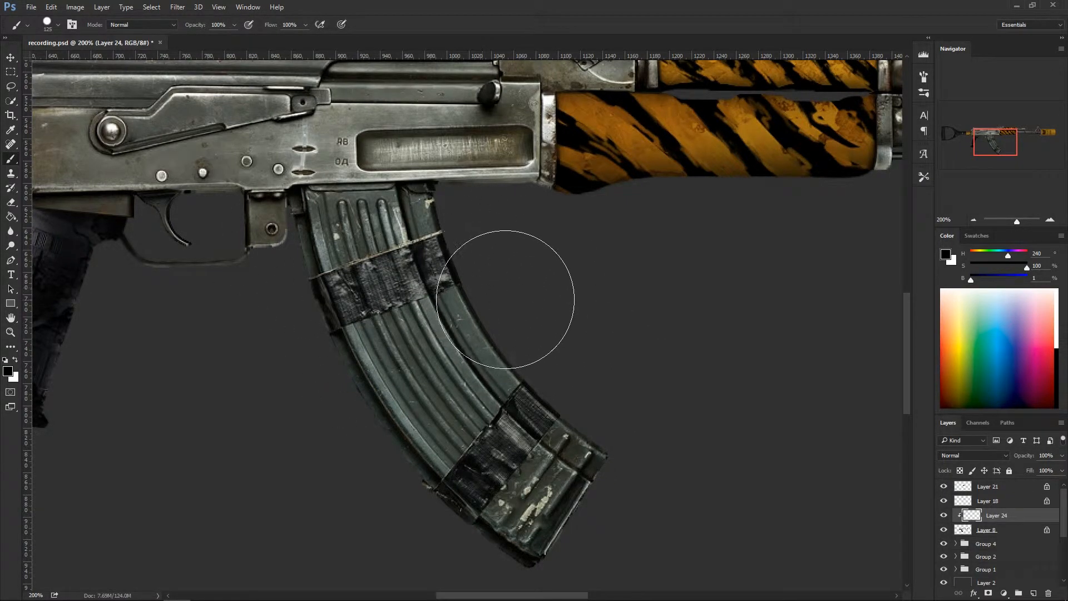
Rotate the canvas view to 79° and return to the Brush tool over the magazine.
key("r")
left_click_drag(636, 305, 492, 408)
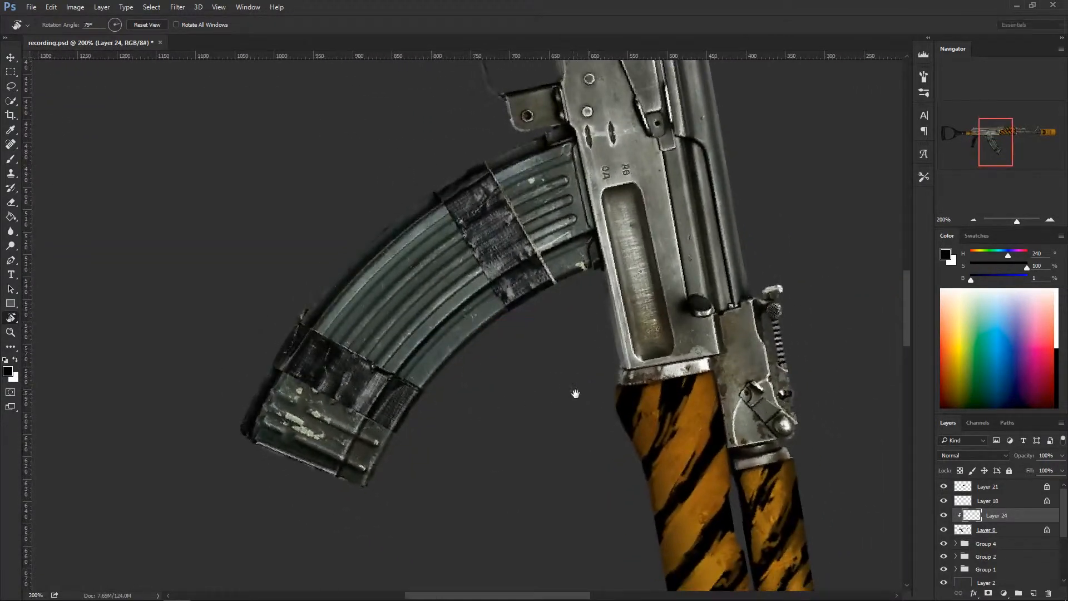
left_click_drag(573, 391, 474, 326)
left_click_drag(463, 371, 422, 357)
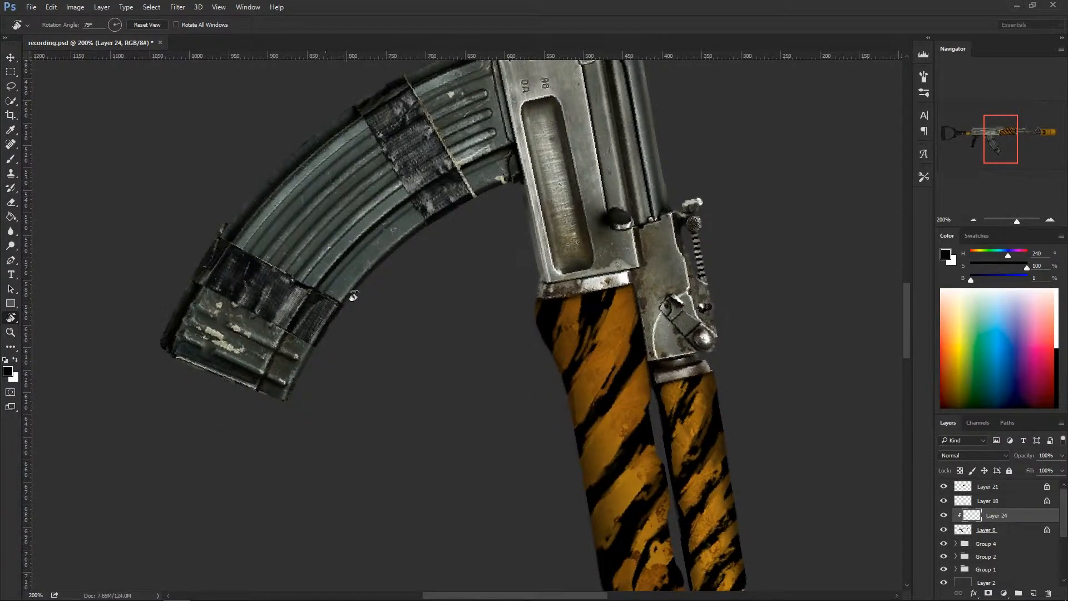
key("b")
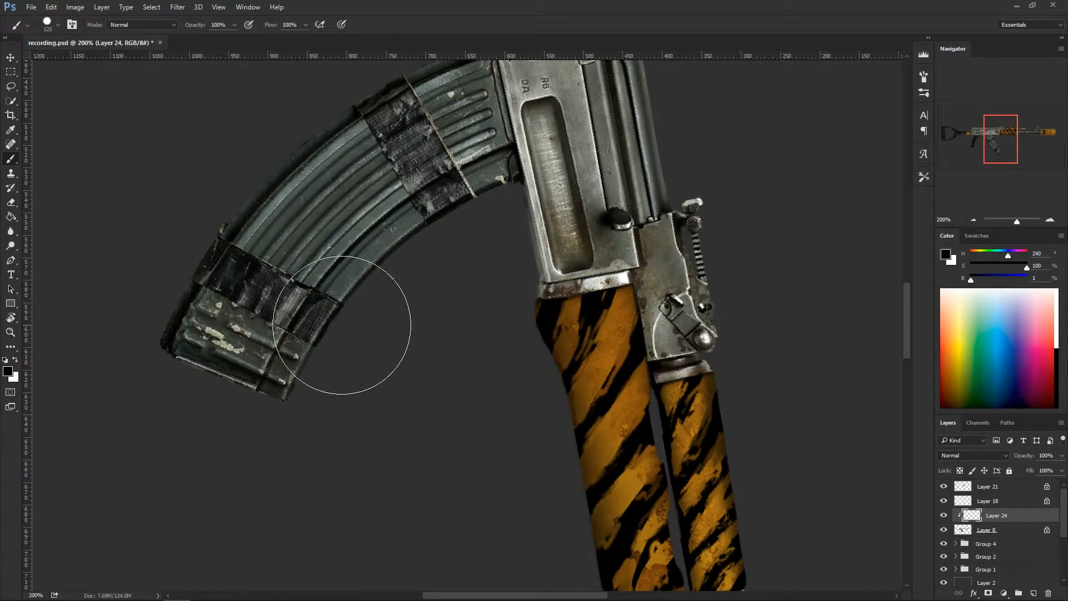
key("ctrl+plus")
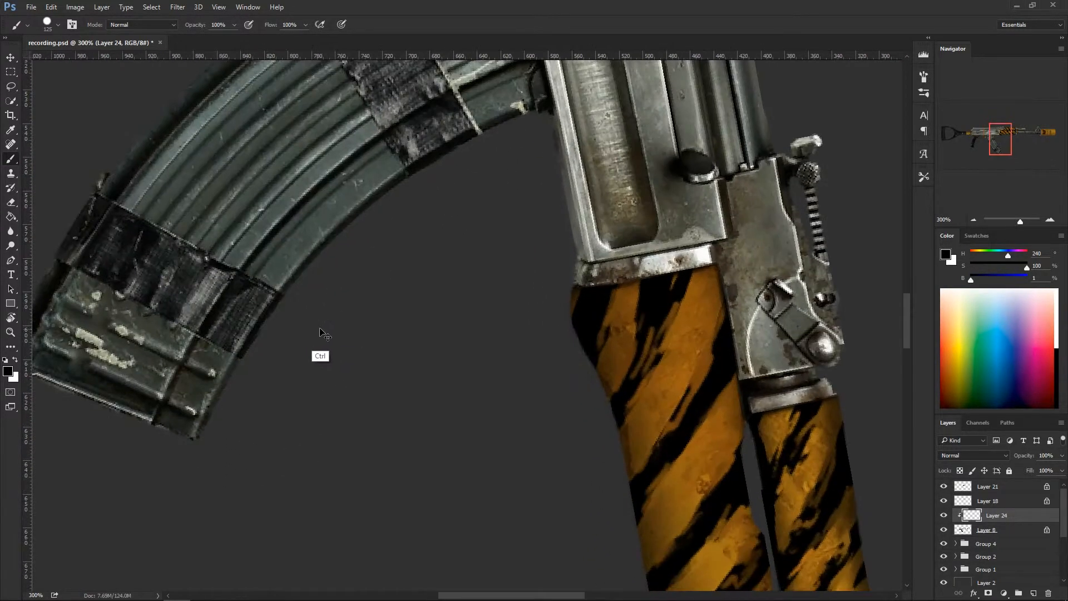
mouse_move(339, 230)
left_mouse_down()
mouse_move(416, 305)
mouse_move(399, 330)
left_mouse_up()
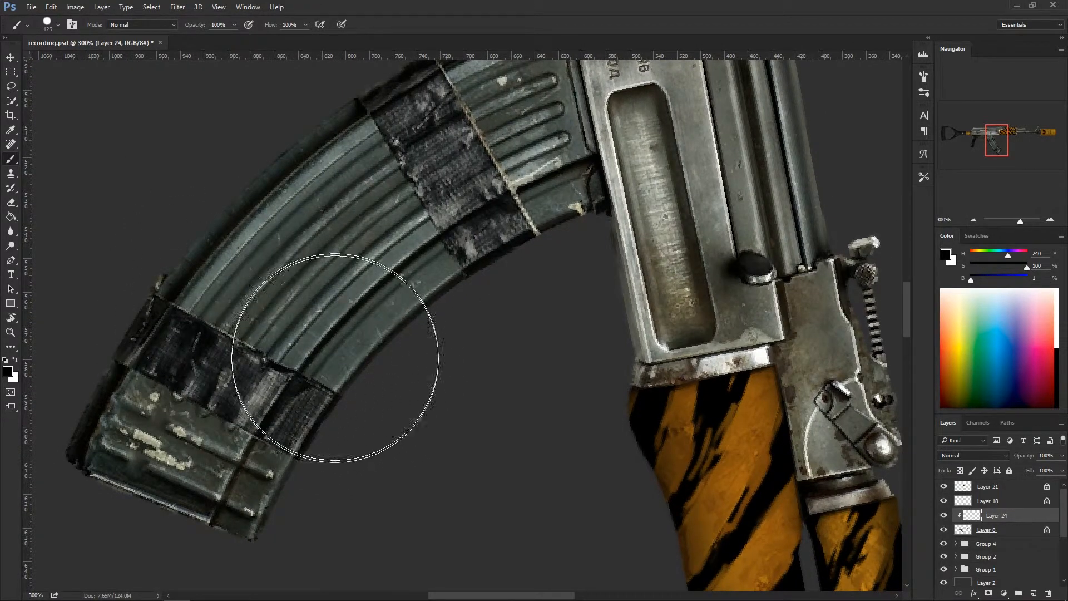
Try a stroke of grey-green sampled from the magazine over its ribs with the large brush, and undo it.
right_click(377, 324)
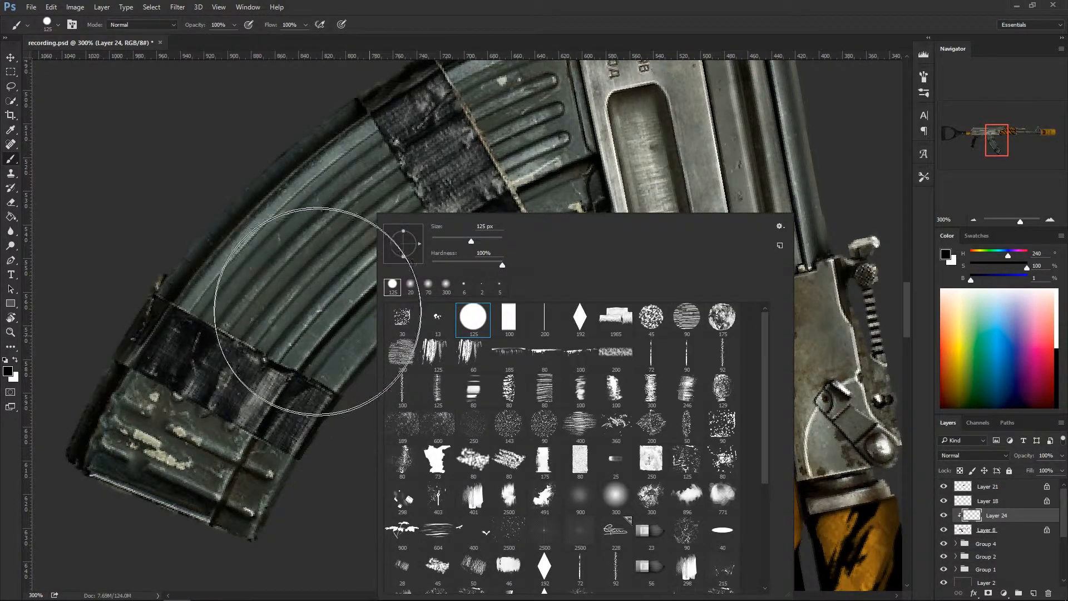
left_click(349, 357, "alt")
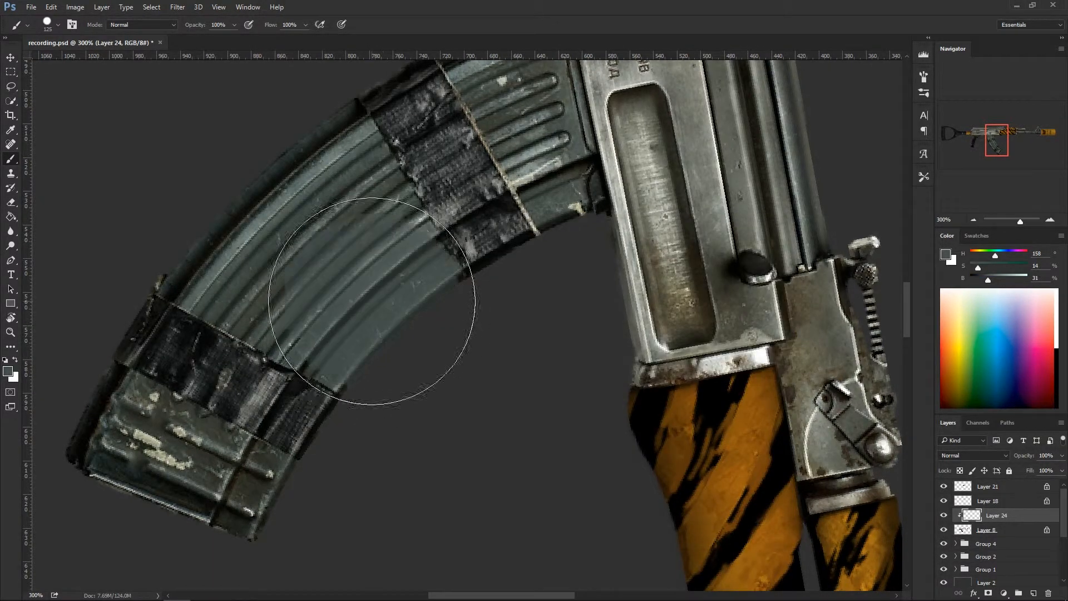
mouse_move(304, 339)
left_mouse_down()
mouse_move(300, 304)
mouse_move(359, 245)
left_mouse_up()
key("ctrl+z")
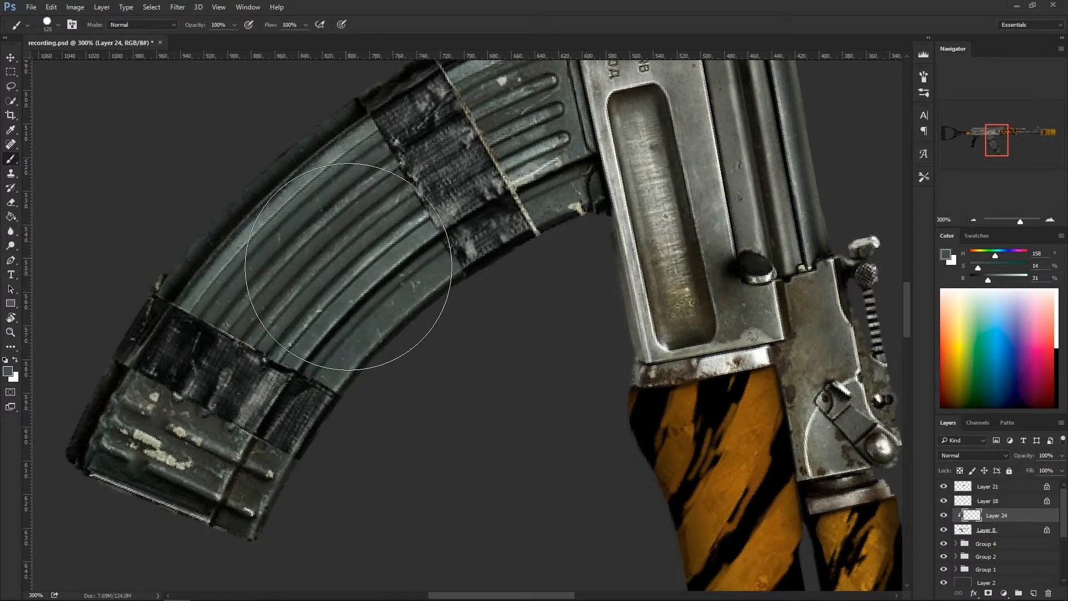
Shrink the hard round brush to a few pixels for detail work on the magazine's lower tape band.
scroll(301, 372, "down", 3)
scroll(301, 372, "left", 2)
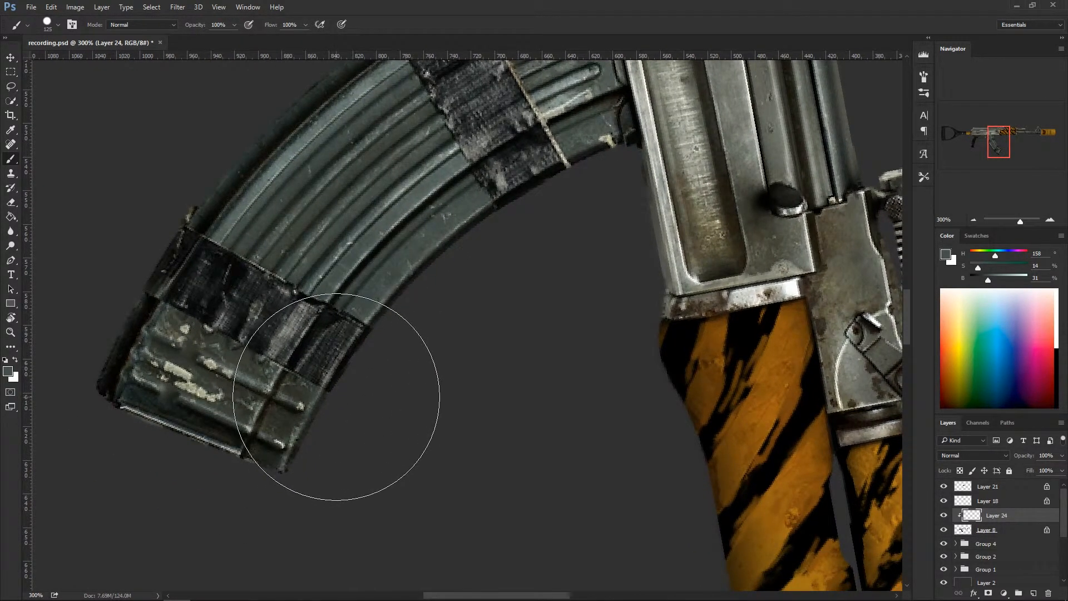
key("ctrl+plus")
key("ctrl+plus")
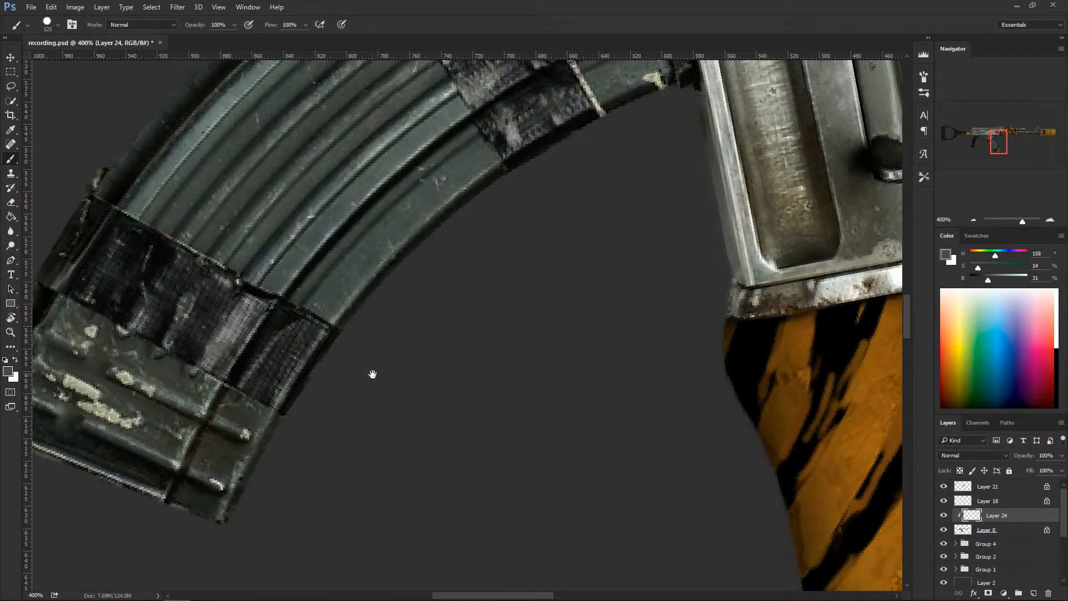
left_click_drag(370, 375, 393, 350)
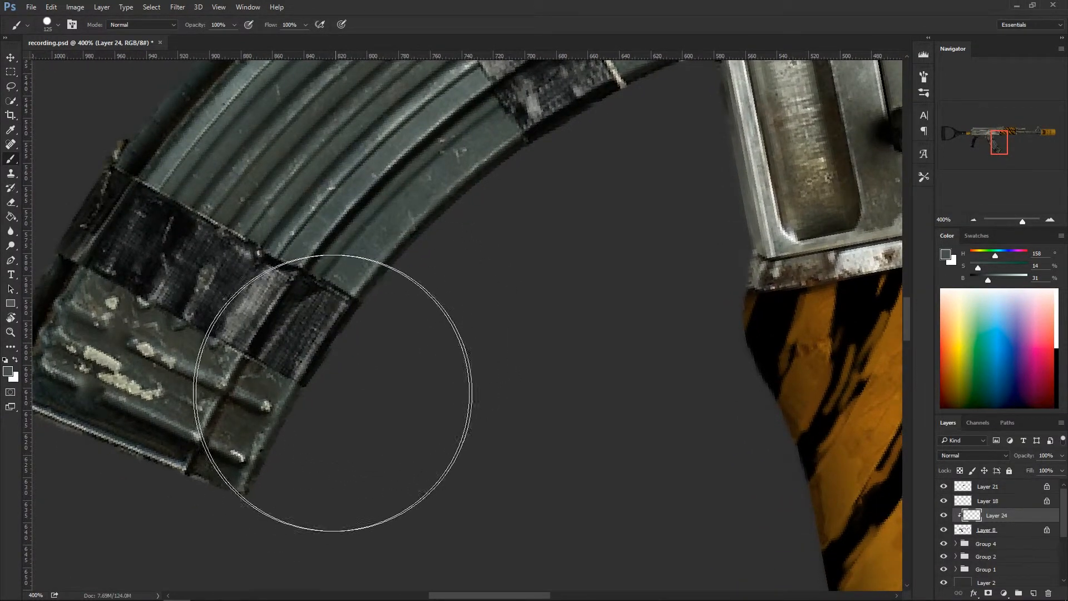
key("bracketleft")
key("bracketleft")
key("bracketleft")
key("bracketleft")
key("bracketleft")
key("bracketleft")
key("bracketleft")
key("bracketleft")
key("bracketleft")
key("bracketleft")
key("bracketleft")
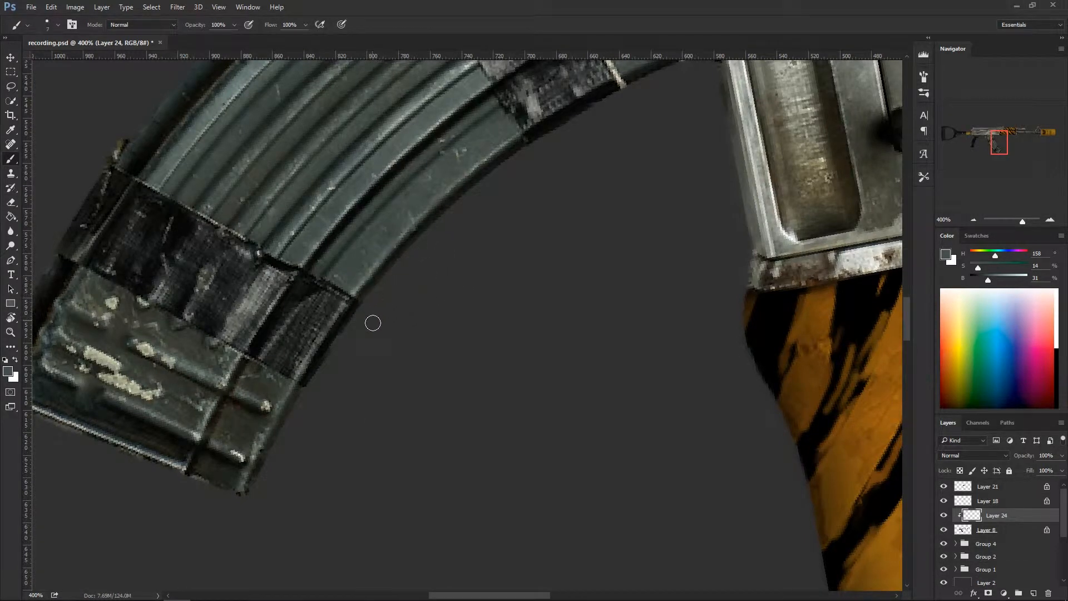
left_click_drag(453, 285, 437, 317)
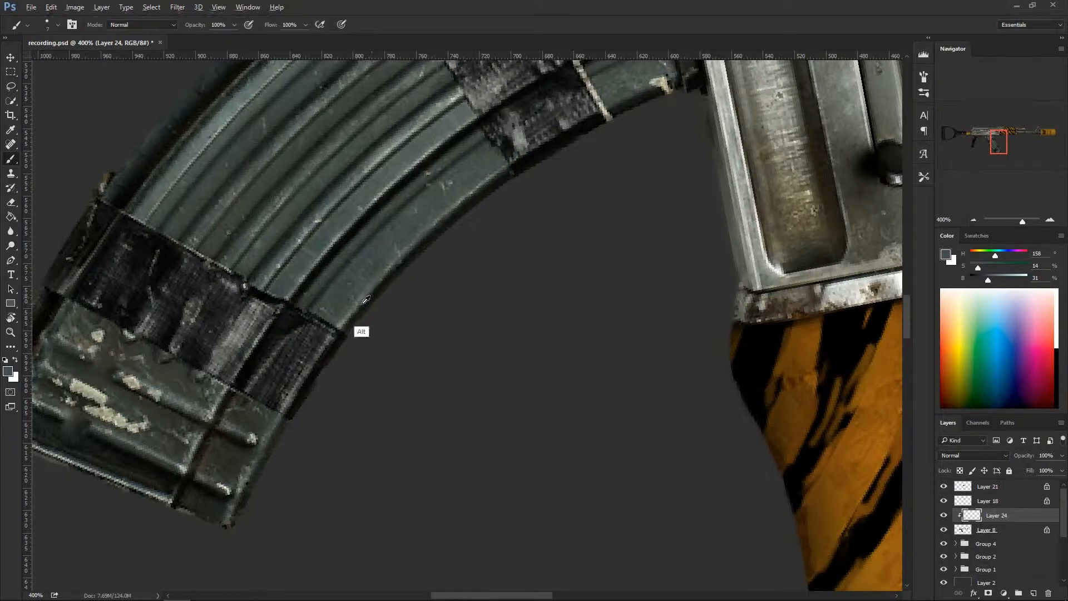
Paint over the lower tape band's protruding outer edge with tones sampled along the magazine's inner curve.
left_click(362, 331, "alt")
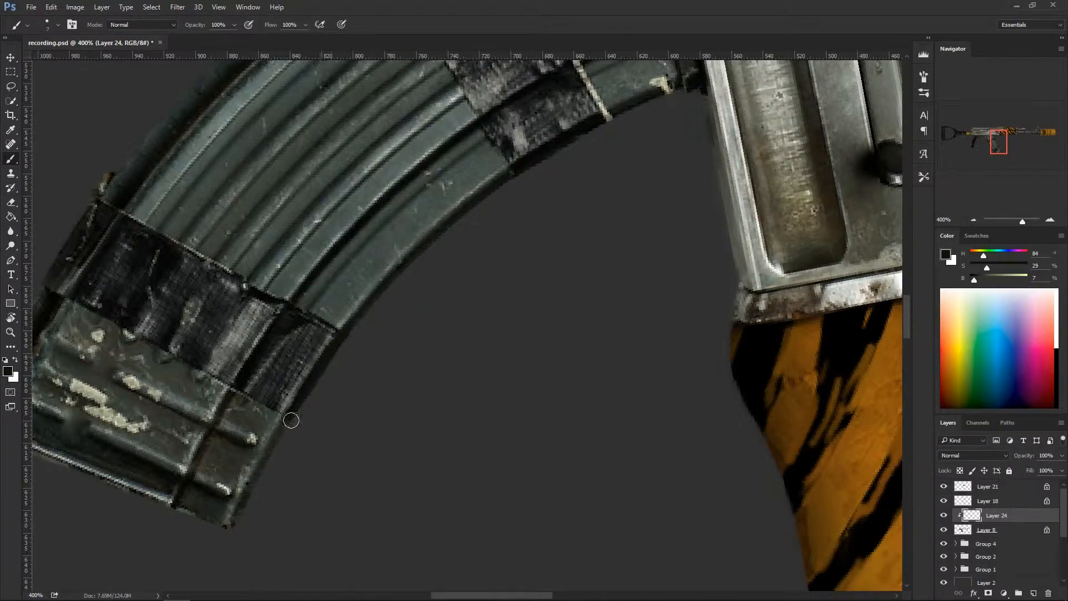
left_click(281, 453, "alt")
left_click(350, 342, "alt")
left_click(339, 324, "alt")
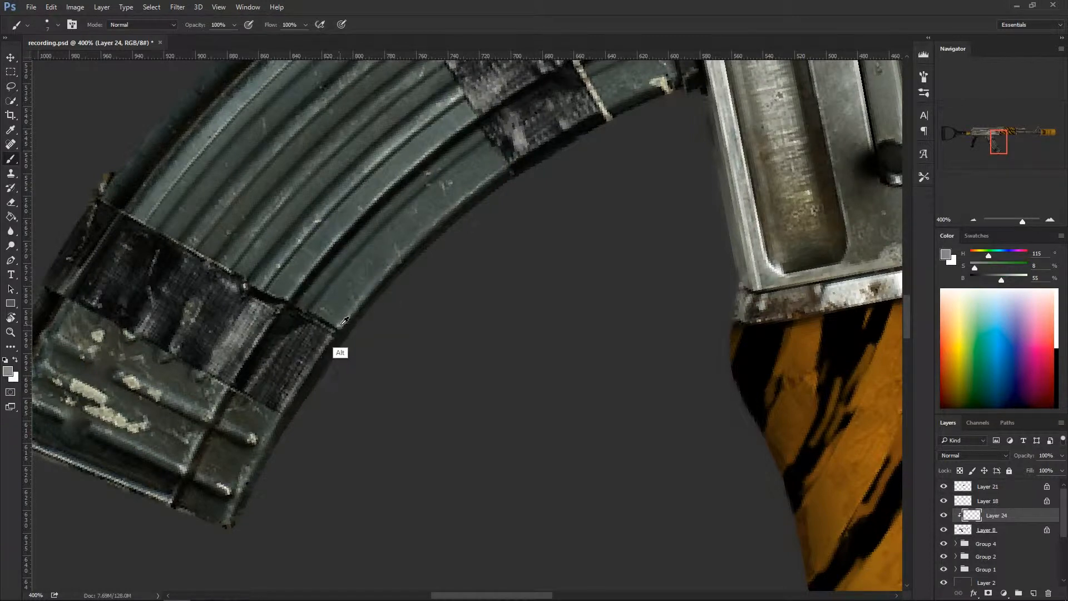
Cover the narrow tape section beside the magazine's inner edge with sampled grey-green metal tones.
left_click(327, 298, "alt")
left_click(266, 408, "alt")
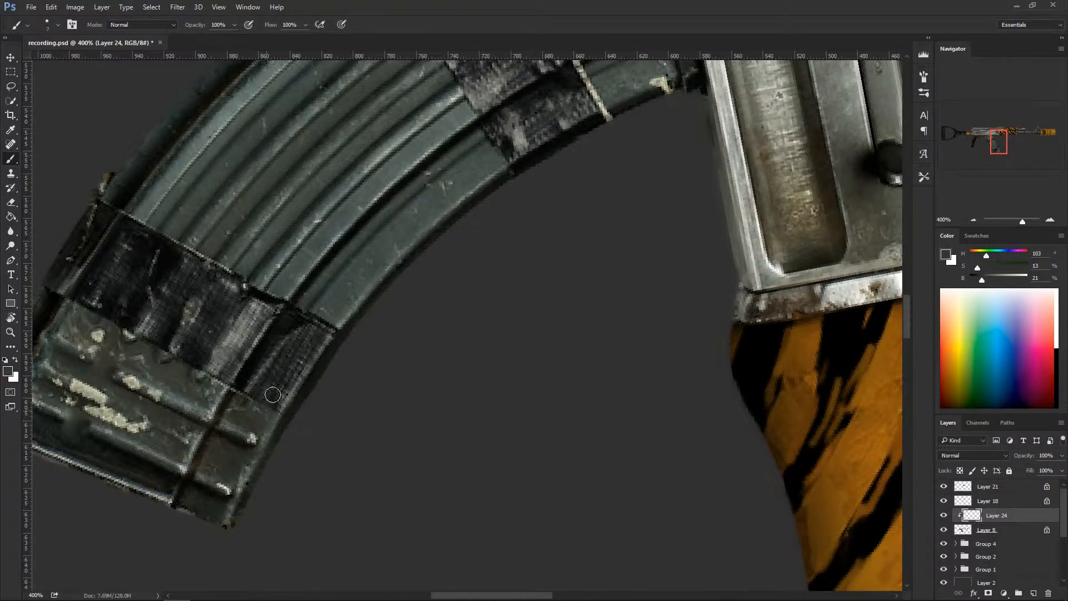
mouse_move(271, 386)
left_mouse_down()
mouse_move(272, 375)
mouse_move(265, 395)
mouse_move(330, 313)
mouse_move(271, 408)
left_mouse_up()
left_click(325, 313, "alt")
mouse_move(315, 333)
left_mouse_down()
mouse_move(288, 376)
mouse_move(309, 326)
left_mouse_up()
left_click(270, 391, "alt")
left_click(338, 294, "alt")
left_click_drag(269, 396, 259, 439)
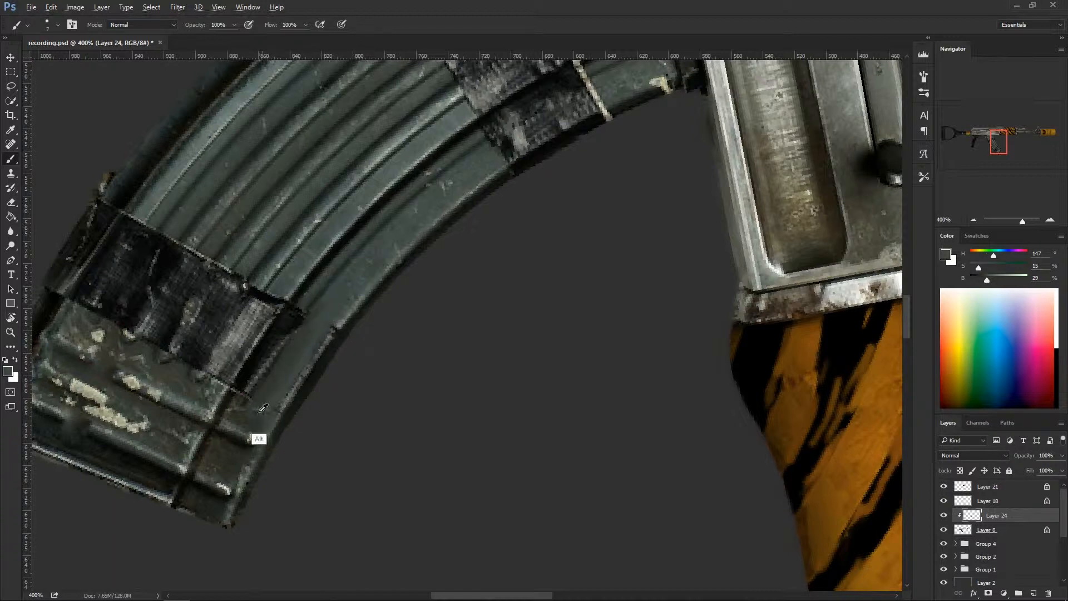
Blend the repainted inner-edge metal with sampled greys and extend the thin light highlight along its edge using a finer brush.
left_click(256, 445, "alt")
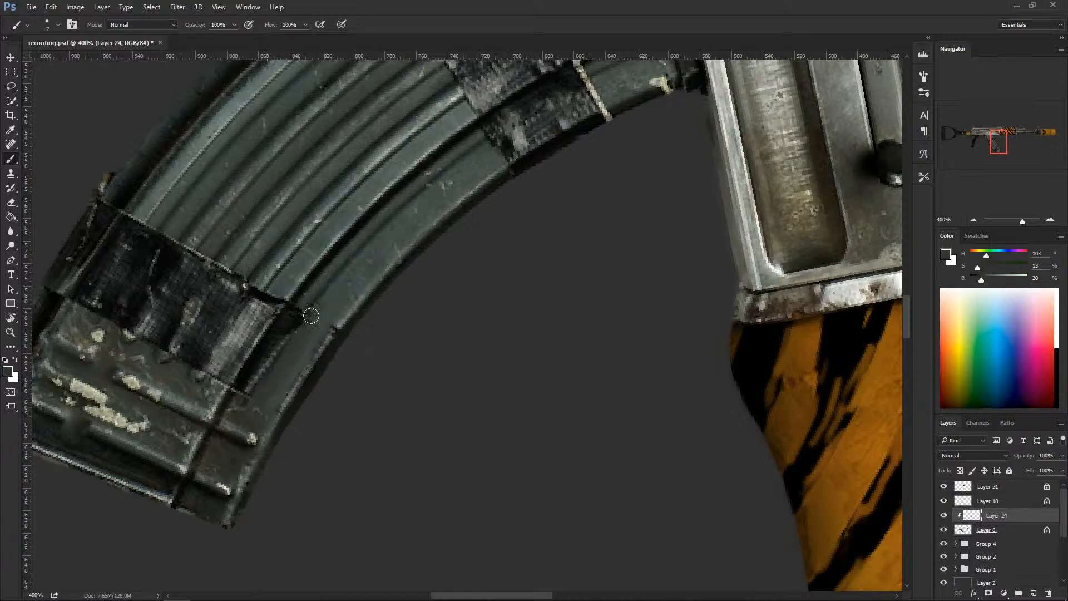
left_click(340, 312, "alt")
left_click(363, 280, "alt")
left_click(341, 300, "alt")
left_click(341, 347, "alt")
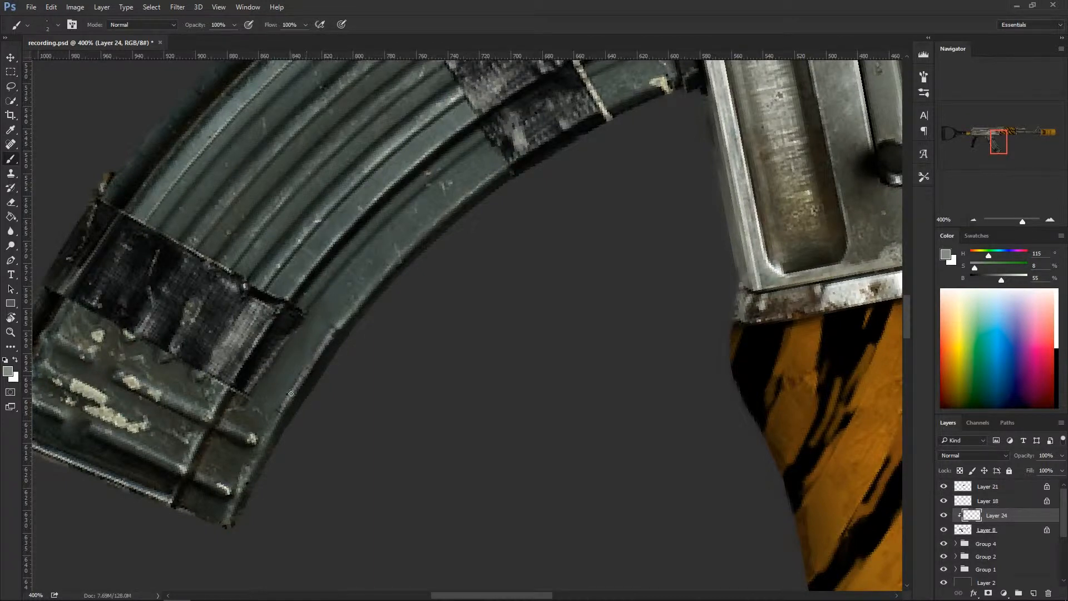
left_click(327, 322, "alt")
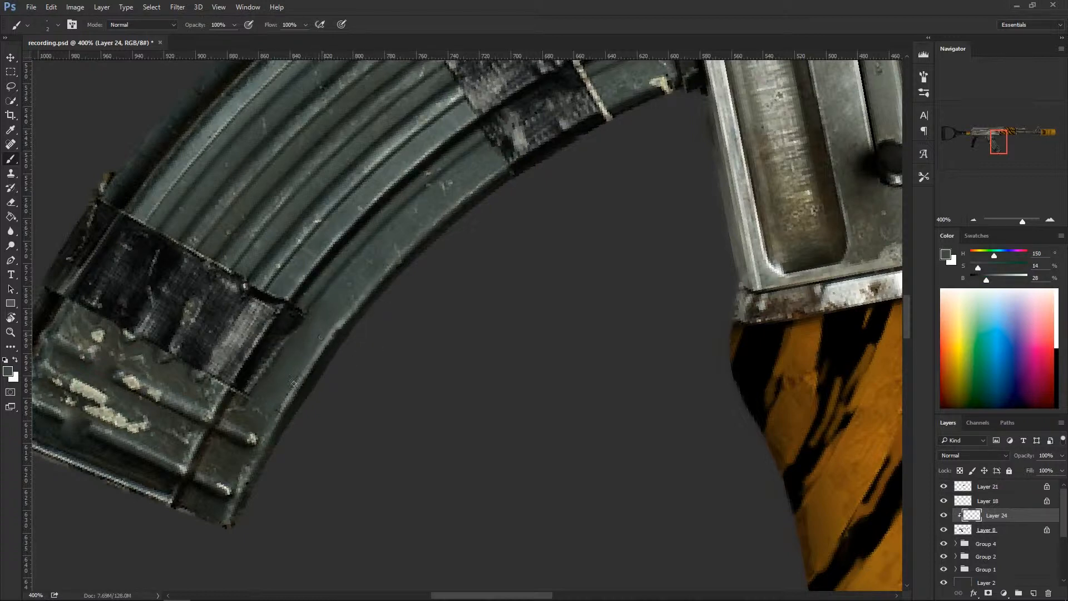
Refine the inner strip's shading and paint out the dark tape corner beside the magazine's groove.
left_click(259, 445, "alt")
left_click(330, 296, "alt")
left_click(338, 303, "alt")
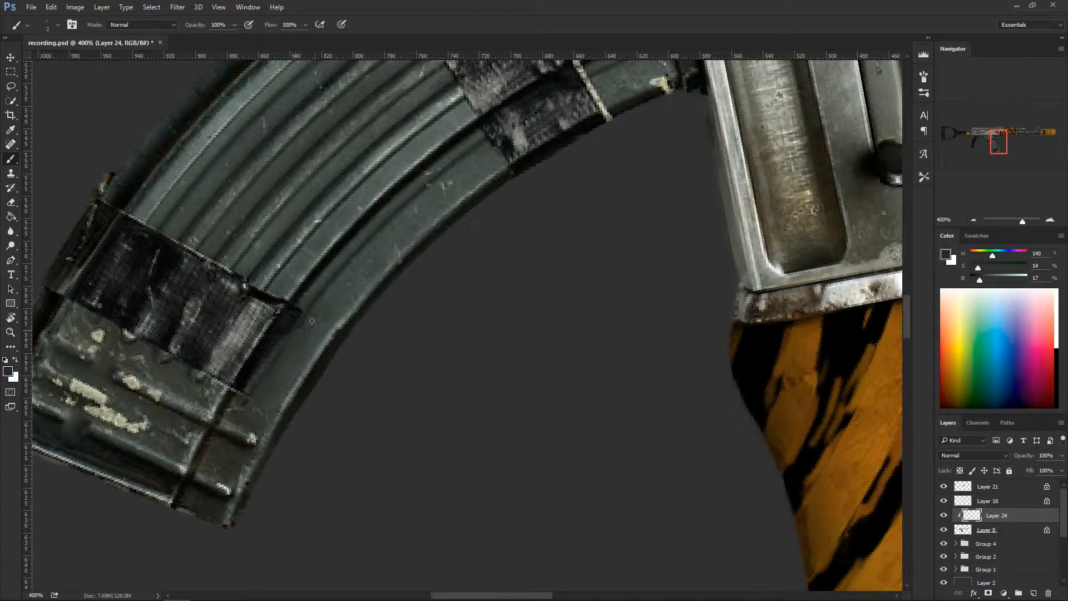
left_click(280, 361, "alt")
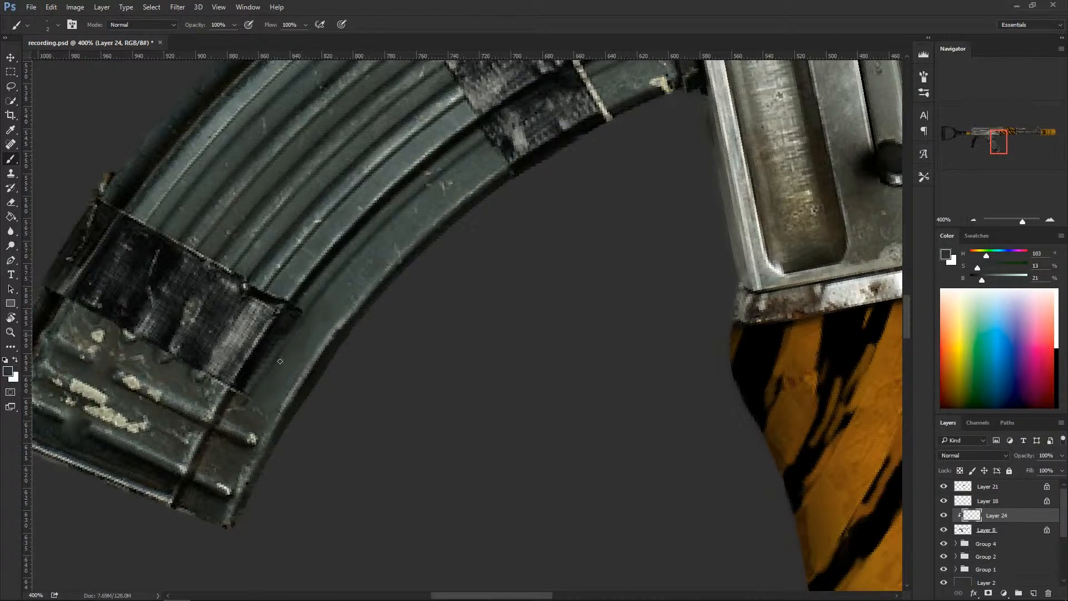
left_click(242, 396, "alt")
left_click(302, 305, "alt")
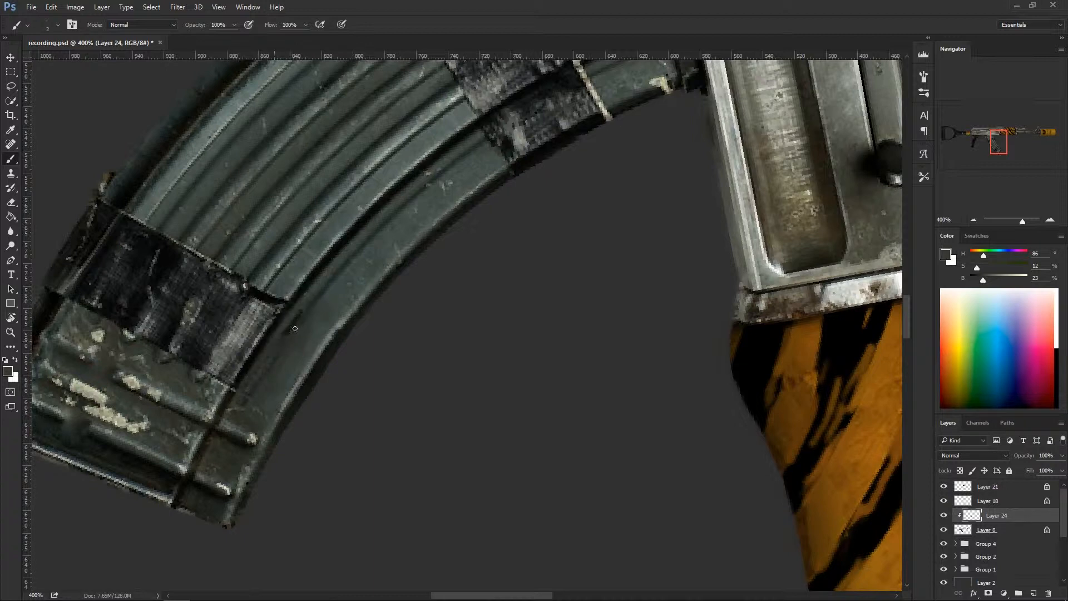
Cover the remaining dark tape traces beside the groove with grey-greens sampled from the adjacent metal.
left_click(311, 305, "alt")
left_click(308, 328, "alt")
left_click(301, 306, "alt")
left_click(285, 309, "alt")
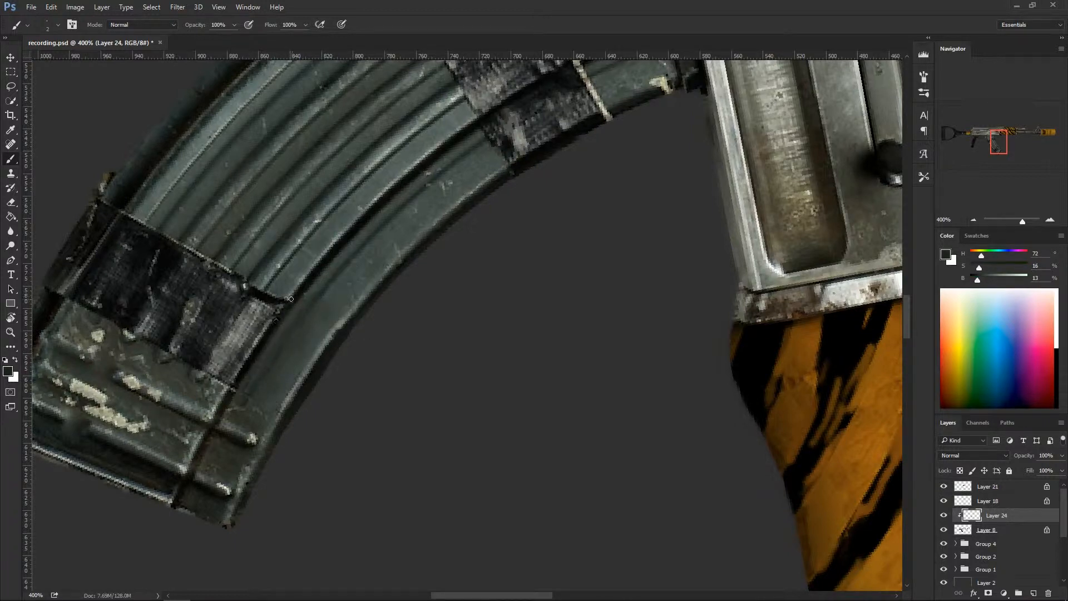
Paint out the tape's end beside the deep groove, continuing the dark groove line with colours sampled from the surrounding metal.
left_click(236, 385, "alt")
left_click(245, 386, "alt")
left_click(253, 414, "alt")
left_click(263, 391, "alt")
left_click(299, 336, "alt")
left_click(285, 295, "alt")
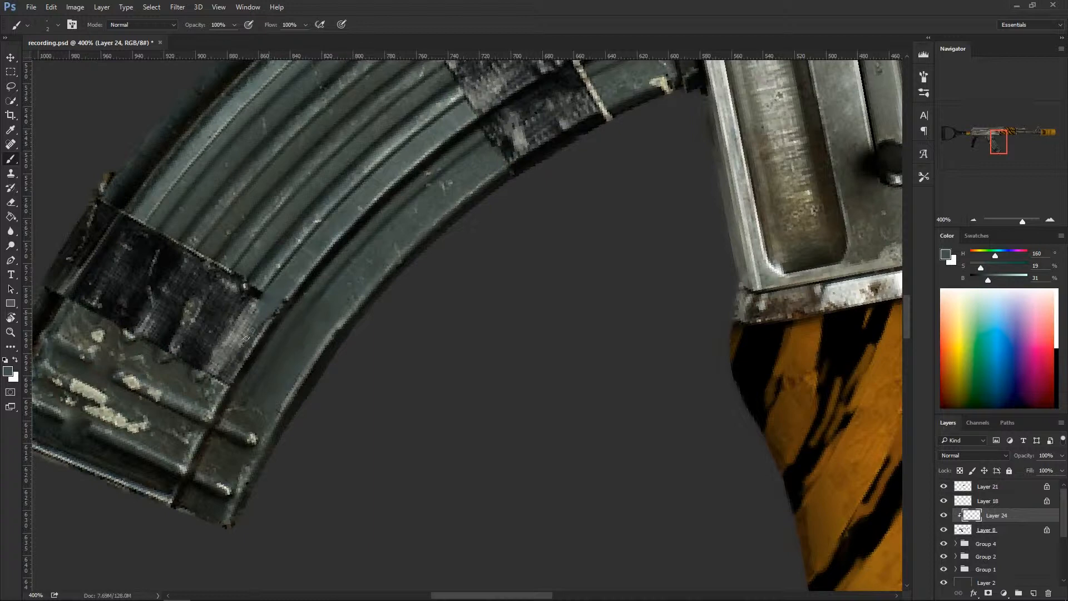
Extend the ridge beside the deep groove over the tape with sampled grey-greens and add a light highlight along its edge.
left_click(216, 377, "alt")
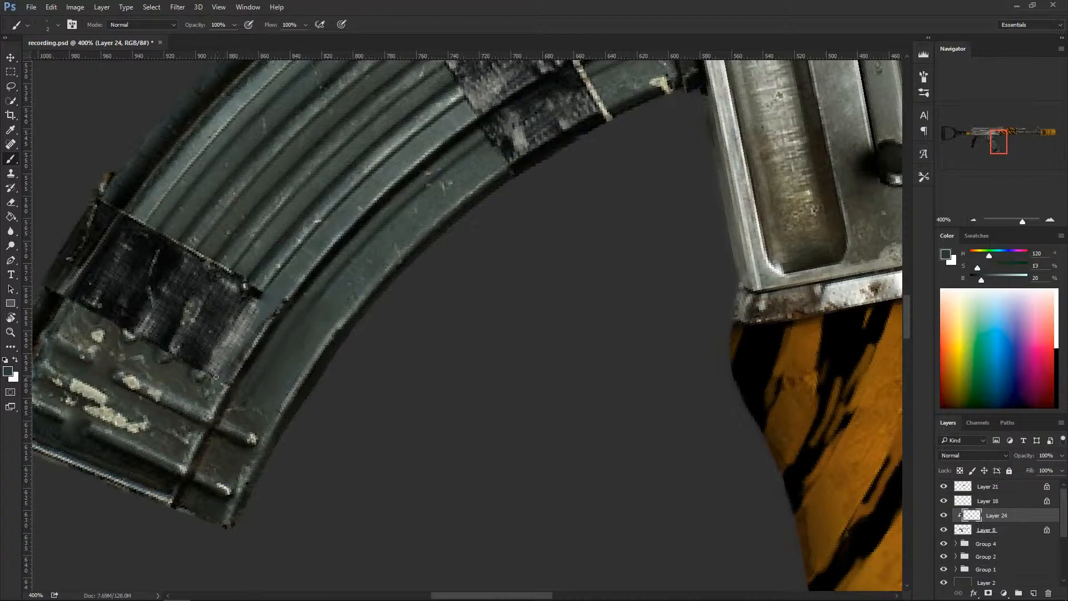
mouse_move(216, 368)
left_mouse_down()
mouse_move(255, 311)
mouse_move(235, 356)
left_mouse_up()
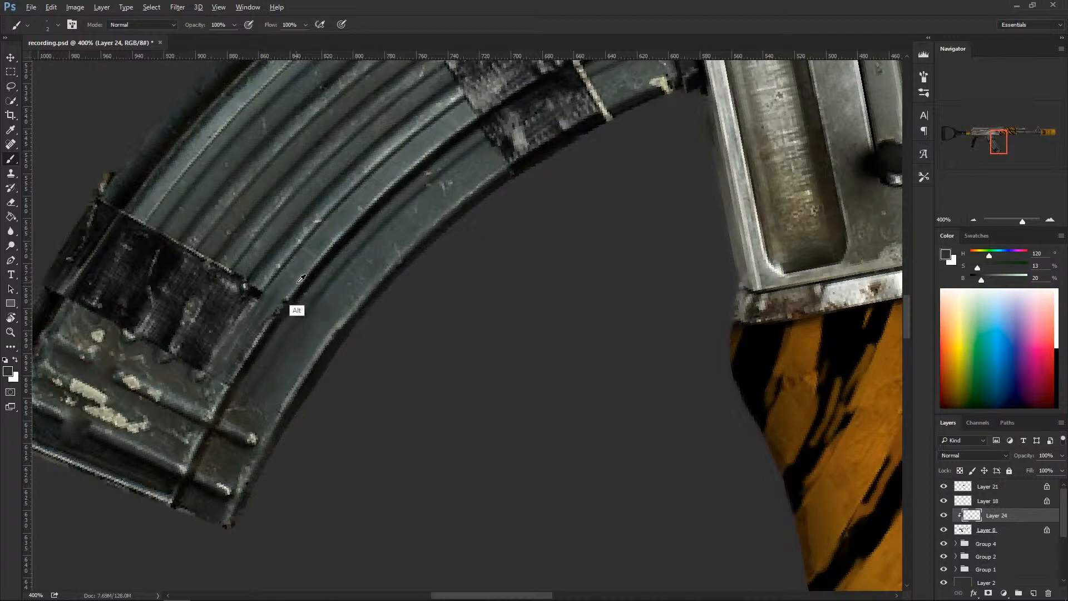
left_click(299, 305, "alt")
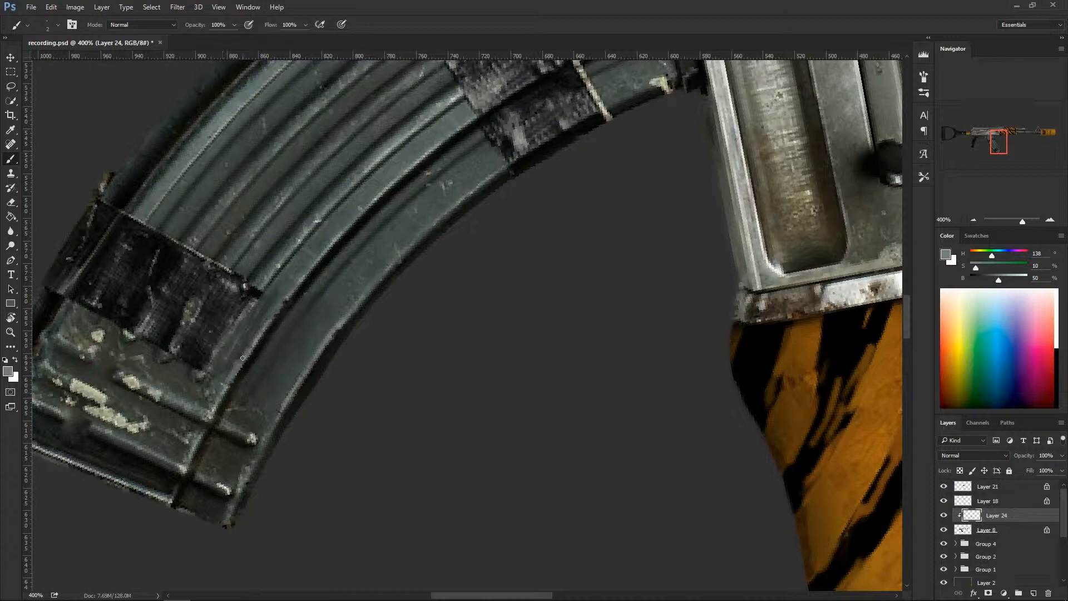
mouse_move(268, 322)
left_mouse_down()
mouse_move(222, 400)
mouse_move(228, 378)
left_mouse_up()
left_click(223, 380, "alt")
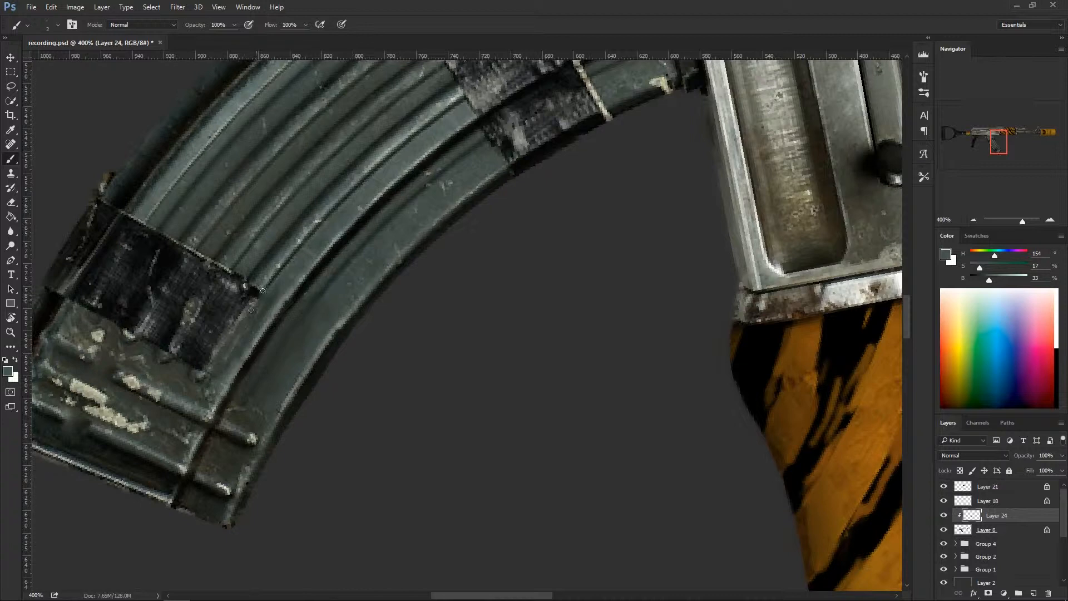
Paint the ridge's inner shading down over the tape edge, alternating dark and light greys sampled from the metal above.
left_click(294, 261, "alt")
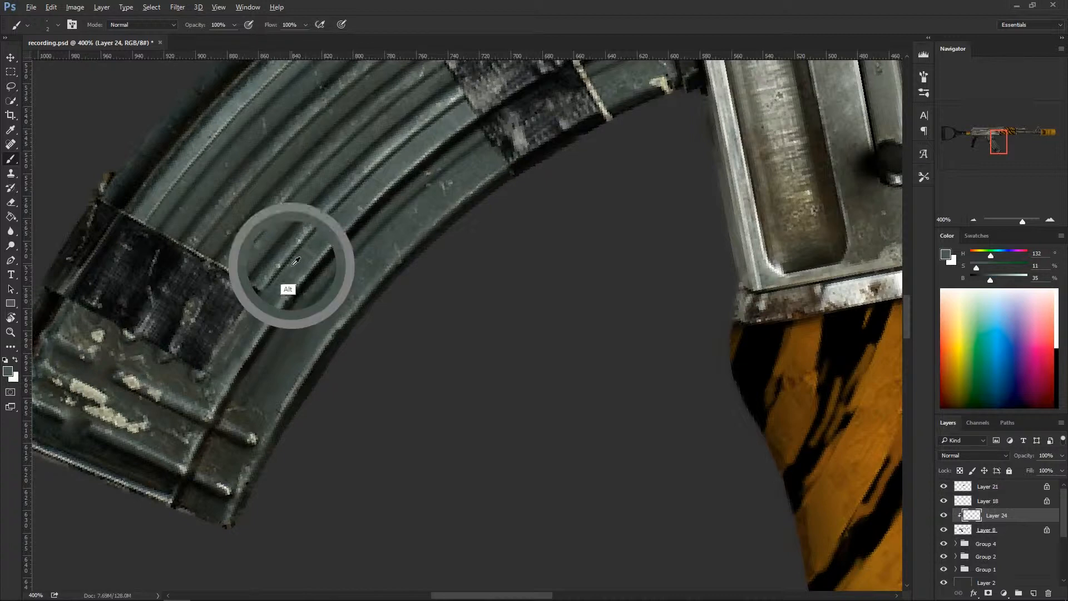
left_click(292, 259, "alt")
left_click(290, 258, "alt")
left_click(292, 260, "alt")
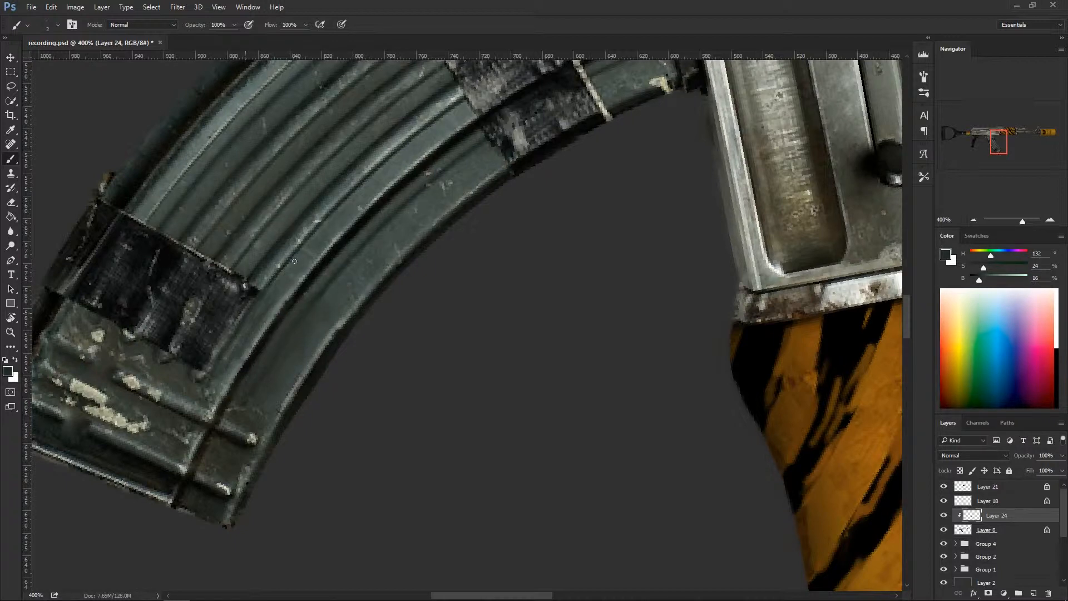
left_click(271, 302, "alt")
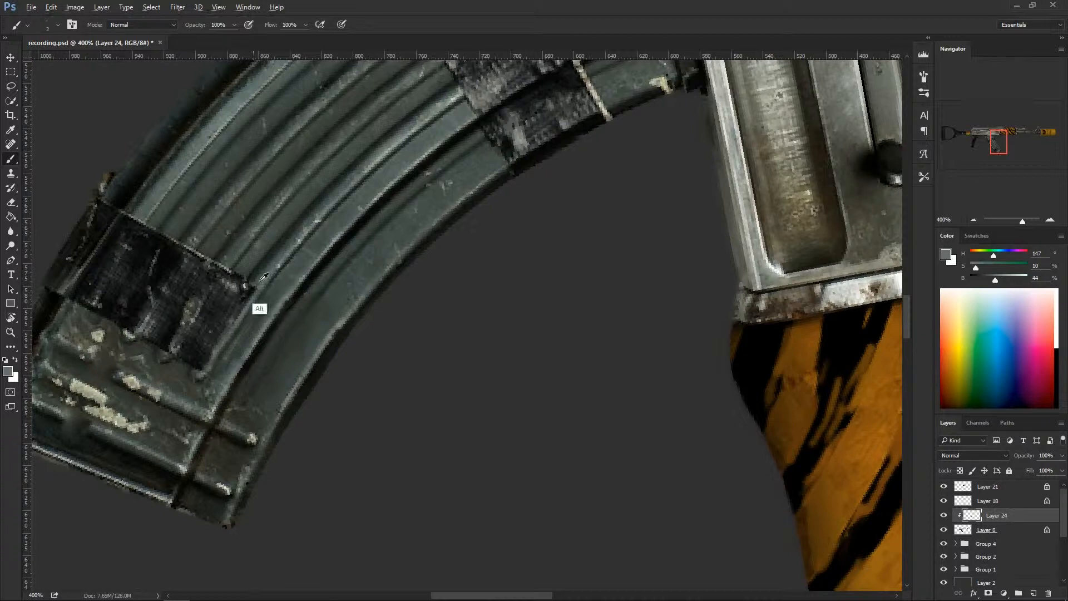
left_click(258, 307, "alt")
left_click_drag(217, 341, 206, 358)
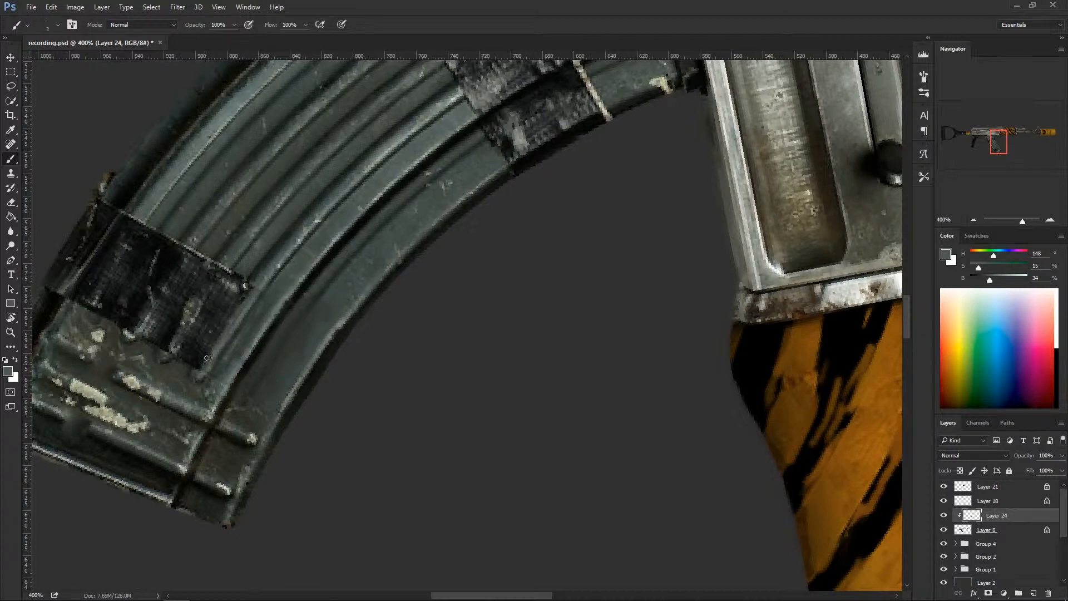
Continue the first narrow groove and its adjoining rib across the tape down to the magazine's base with sampled metal tones.
left_click(253, 281, "alt")
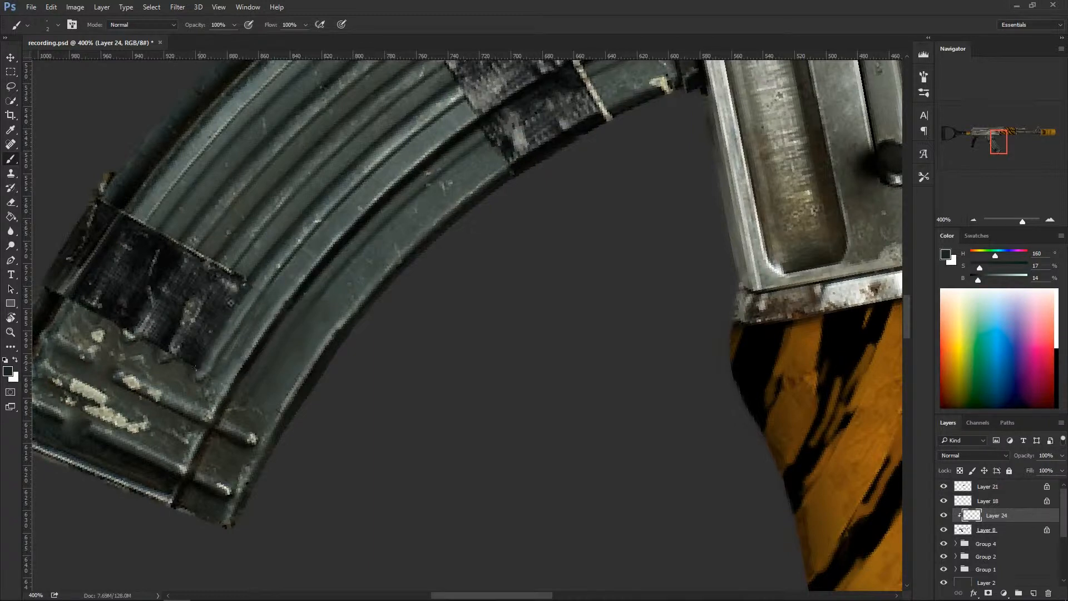
left_click(260, 285, "alt")
left_click(243, 265, "alt")
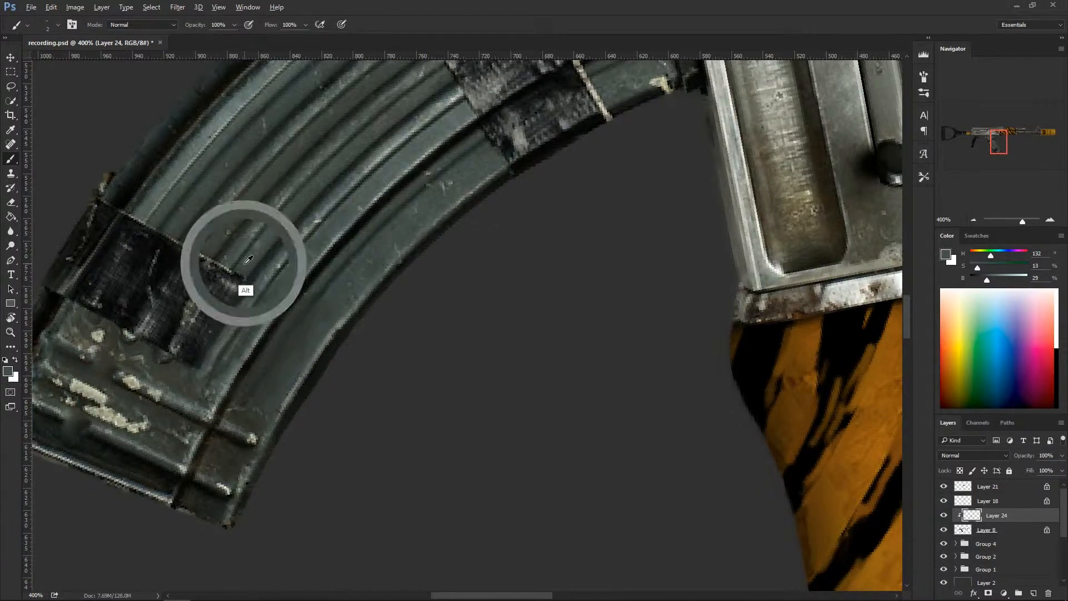
left_click_drag(234, 273, 178, 371)
left_click_drag(203, 335, 194, 363)
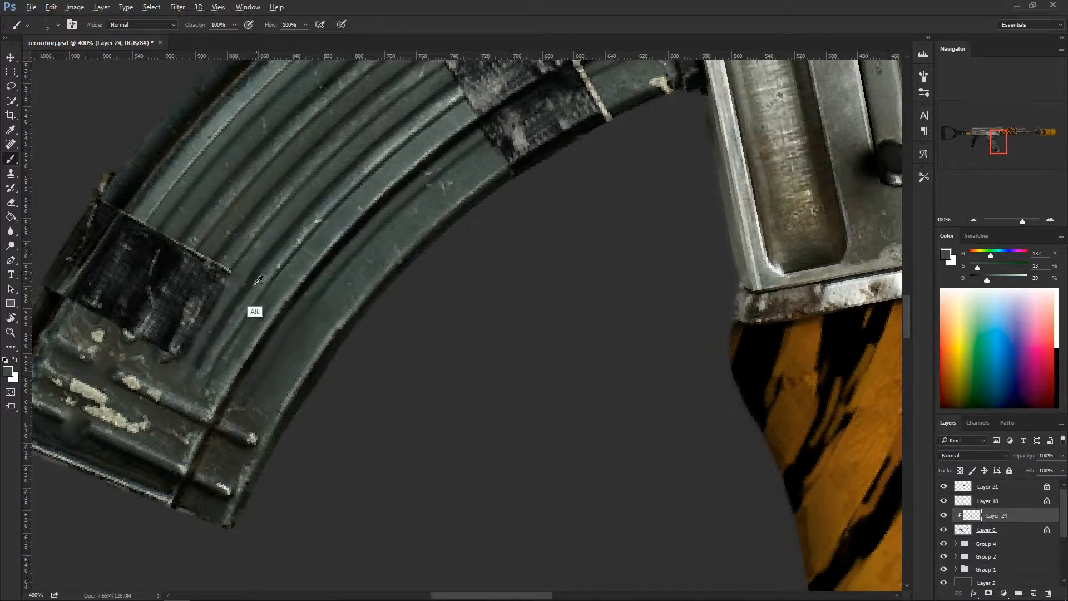
Refine the first rib's shading and cover the next sliver of tape beside it with sampled dark grey-green.
left_click(256, 310, "alt")
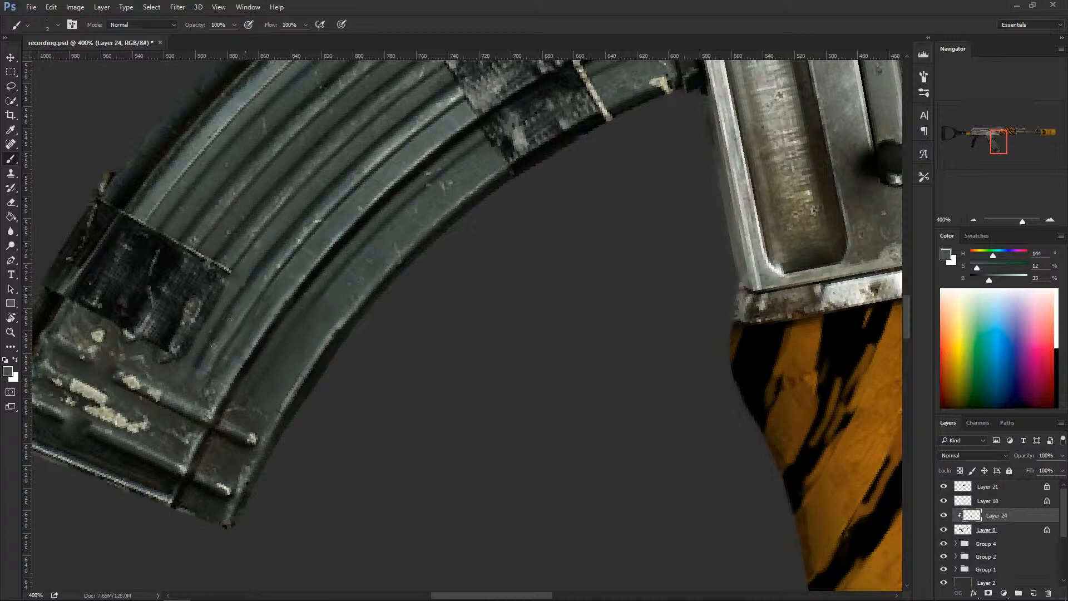
left_click(241, 289, "alt")
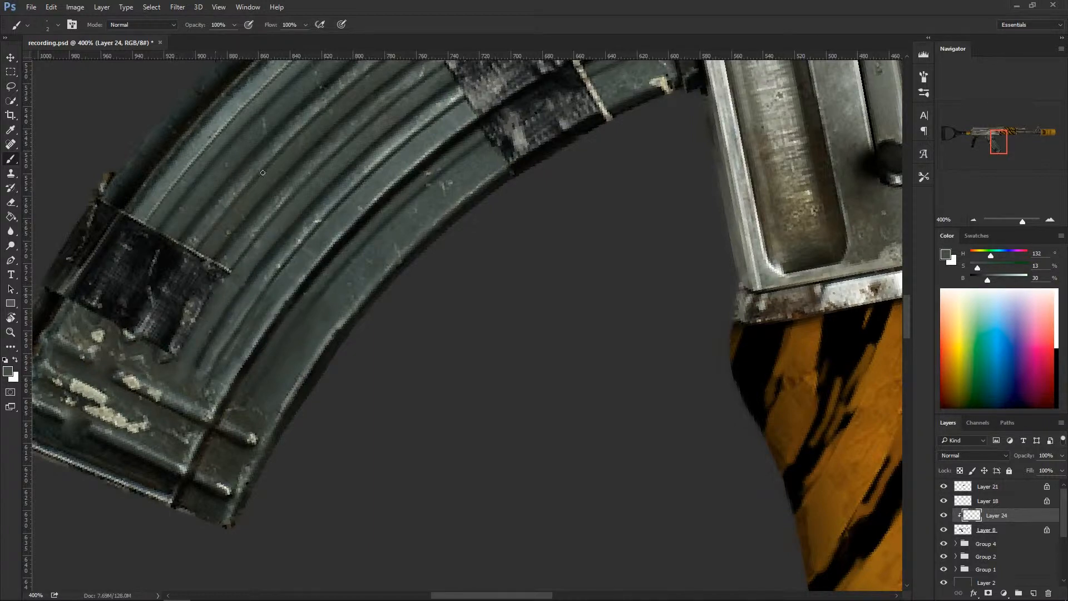
left_click(228, 259, "alt")
left_click_drag(171, 349, 164, 354)
left_click_drag(194, 315, 216, 274)
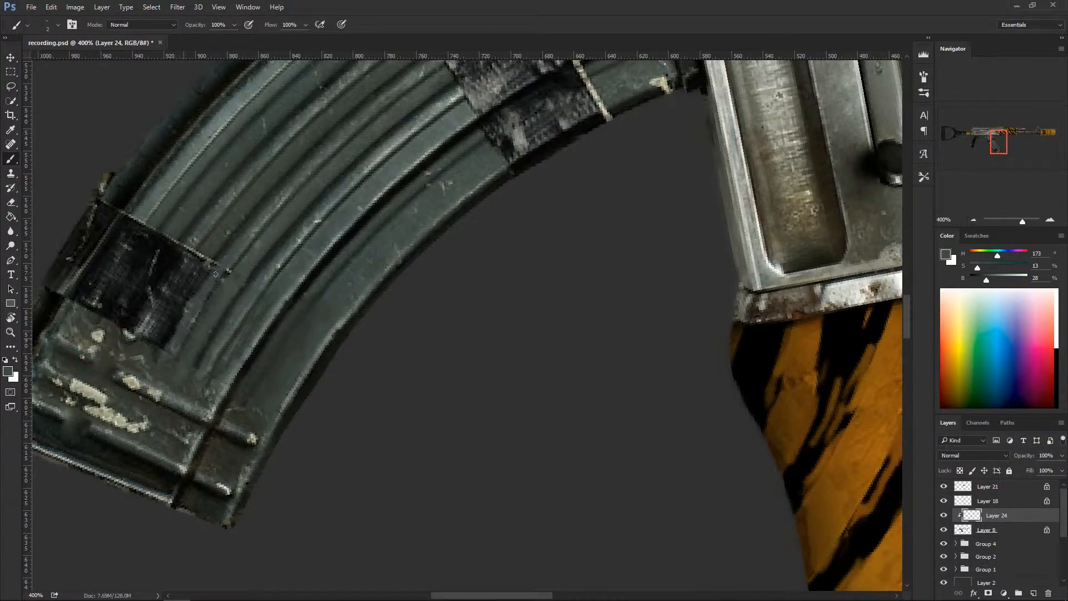
Blend the repainted second rib with sampled greys and darken the groove beside it, covering the leftover tape fragments.
left_click(241, 257, "alt")
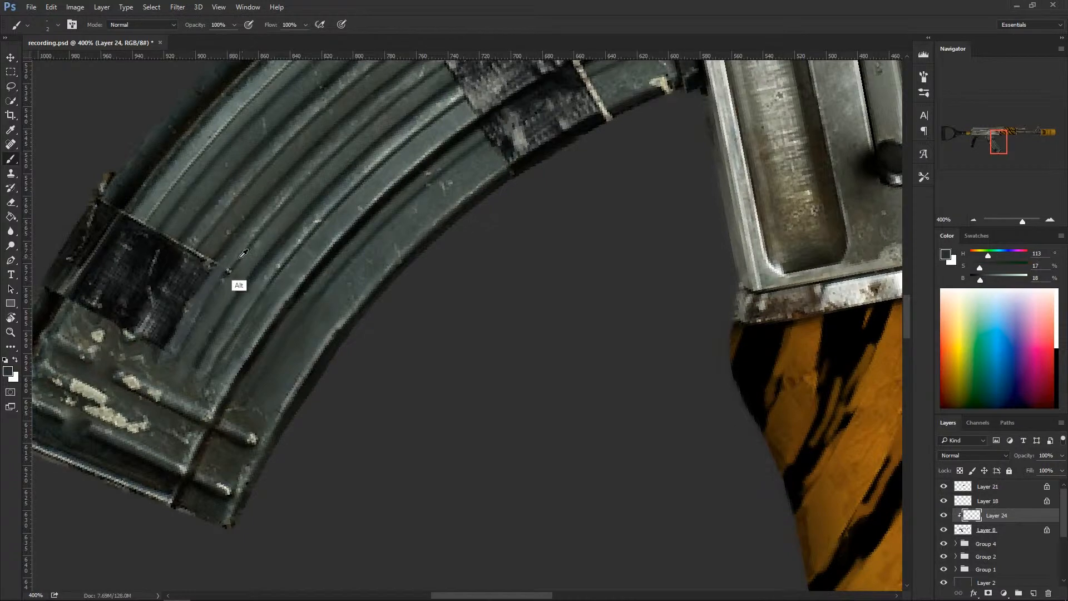
left_click(240, 257, "alt")
left_click(239, 255, "alt")
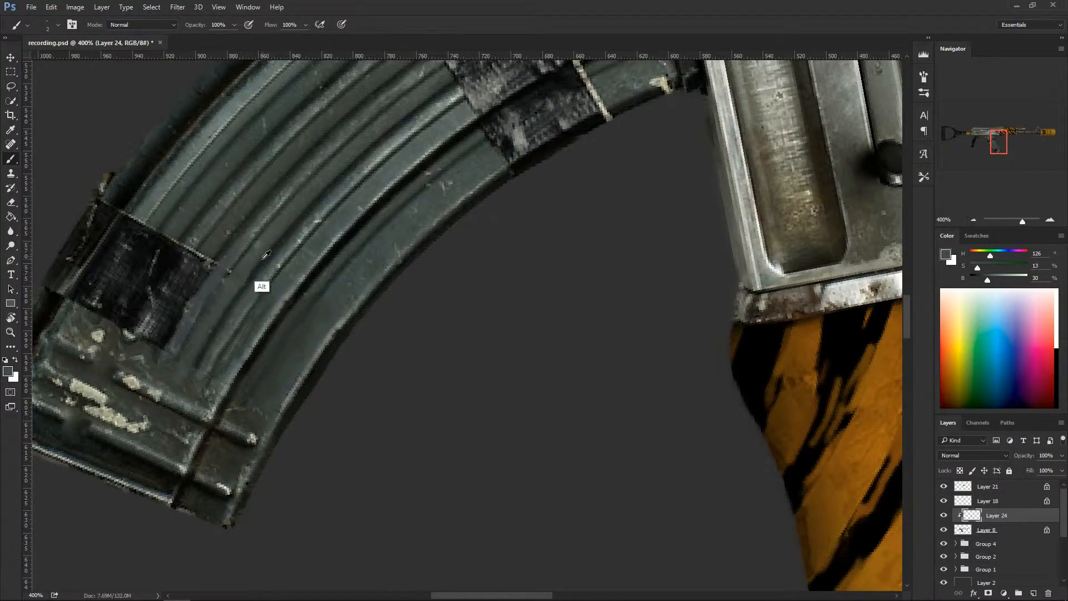
left_click(266, 261, "alt")
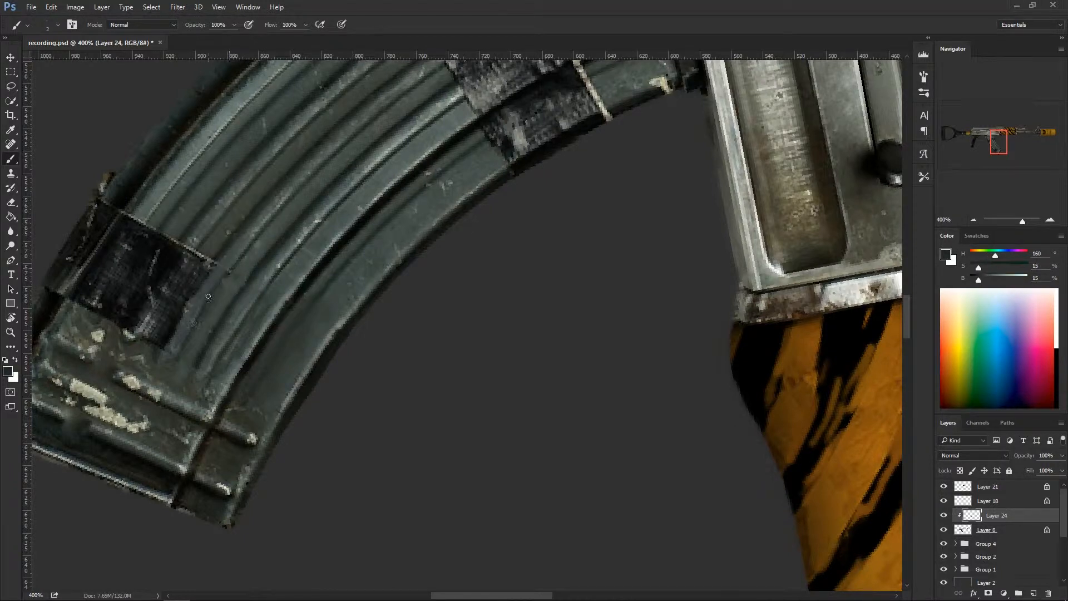
left_click(204, 299, "alt")
left_click(225, 273, "alt")
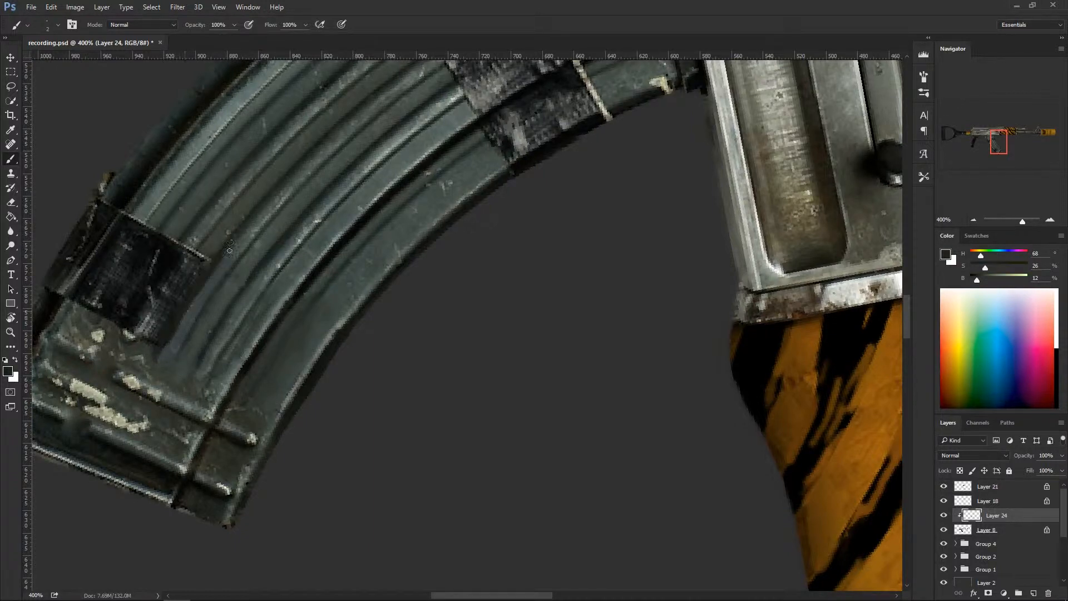
Extend the middle rib and groove over the tape down to the chipped base using greys sampled from neighbouring ribs.
left_click(195, 304, "alt")
left_click(211, 274, "alt")
mouse_move(189, 277)
left_mouse_down()
mouse_move(200, 258)
mouse_move(150, 347)
mouse_move(182, 286)
left_mouse_up()
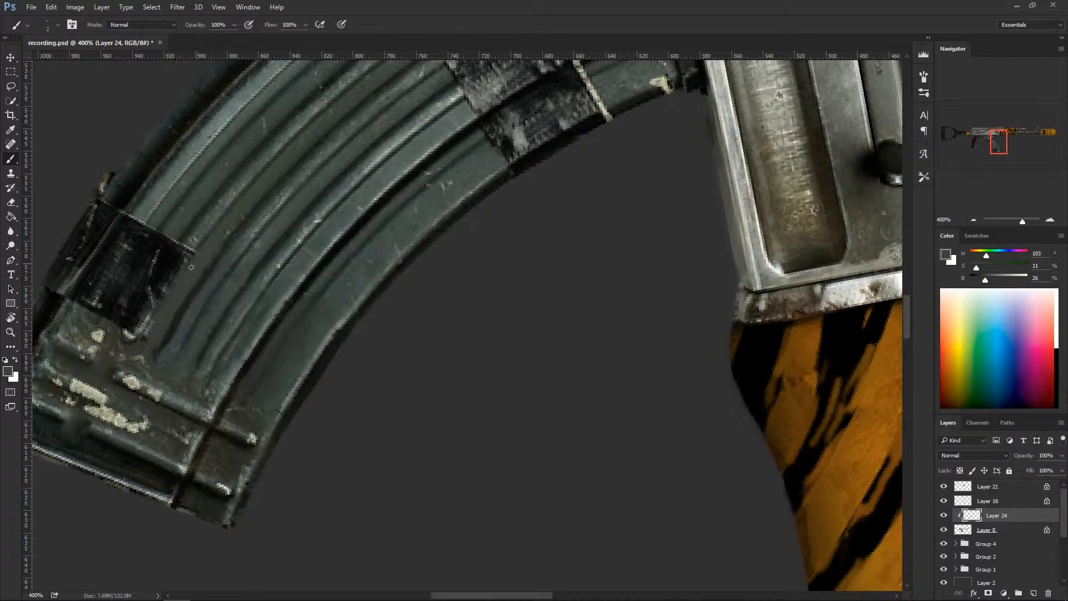
left_click(228, 267, "alt")
left_click(172, 308, "alt")
left_click(184, 256, "alt")
mouse_move(183, 255)
left_mouse_down()
mouse_move(128, 339)
mouse_move(147, 298)
mouse_move(137, 310)
mouse_move(163, 283)
mouse_move(149, 312)
left_mouse_up()
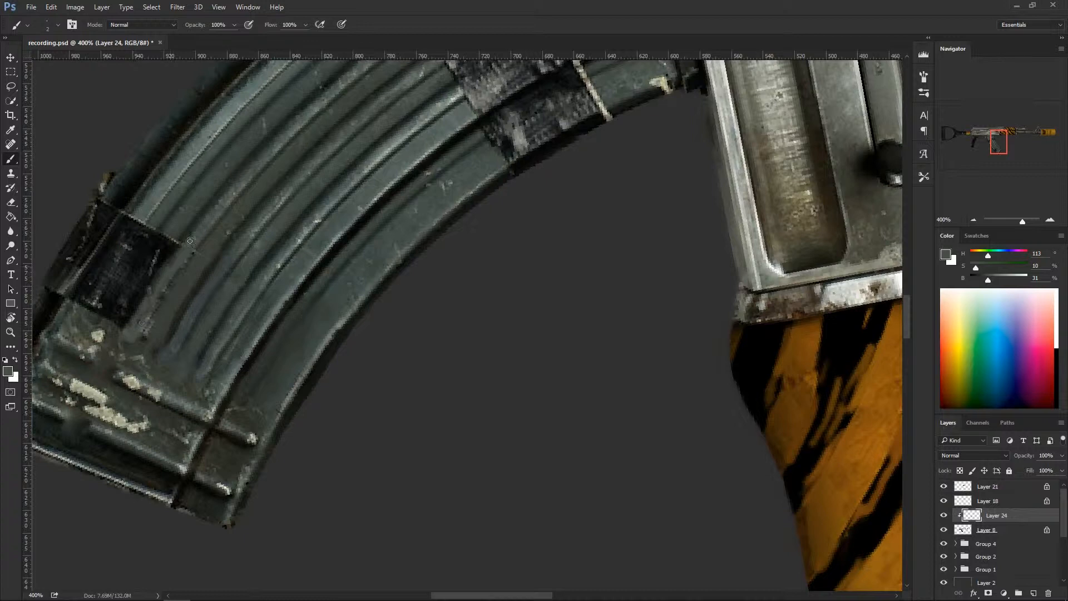
Shade the middle ribs and paint the following rib over the tape with long strokes of sampled grey-green.
left_click(222, 222, "alt")
left_click(162, 302, "alt")
left_click(182, 282, "alt")
left_click(195, 227, "alt")
left_click(193, 230, "alt")
left_click_drag(188, 234, 122, 334)
left_click(172, 265, "alt")
mouse_move(174, 233)
left_mouse_down()
mouse_move(156, 261)
mouse_move(148, 256)
mouse_move(116, 327)
left_mouse_up()
left_click_drag(133, 281, 116, 319)
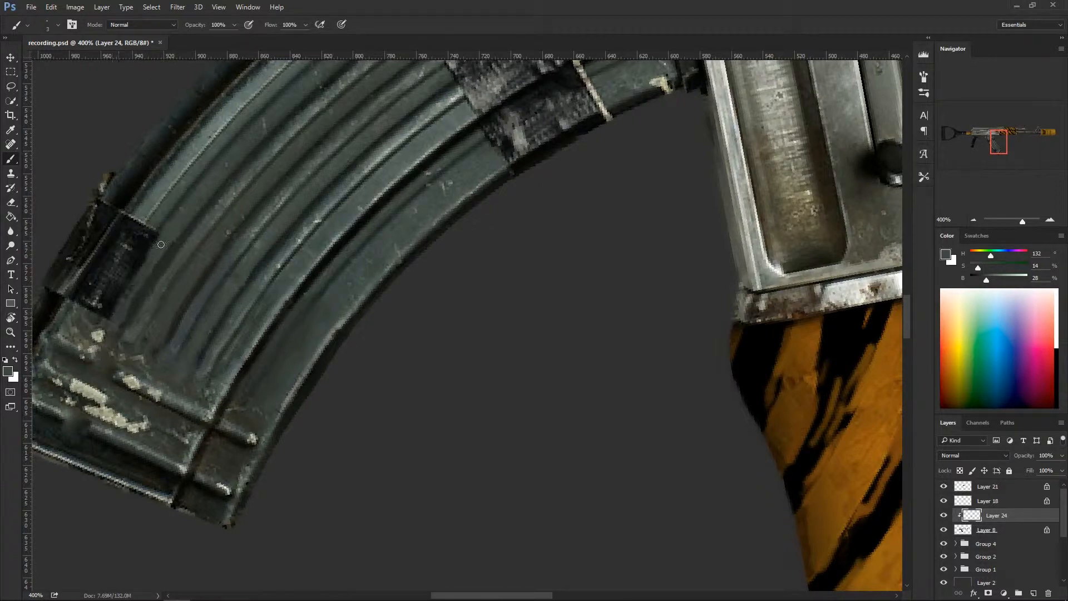
Paint over the remaining tape's lower corner and inner side, continuing the outermost narrow rib and groove with sampled tones.
left_click_drag(156, 250, 116, 326)
left_click(106, 346, "alt")
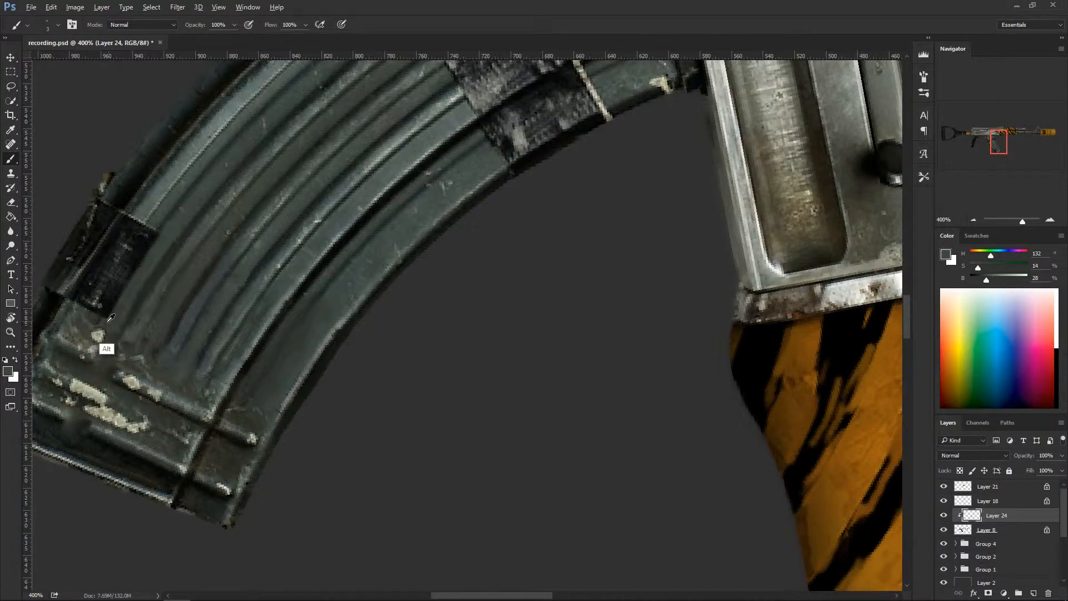
left_click_drag(110, 299, 91, 310)
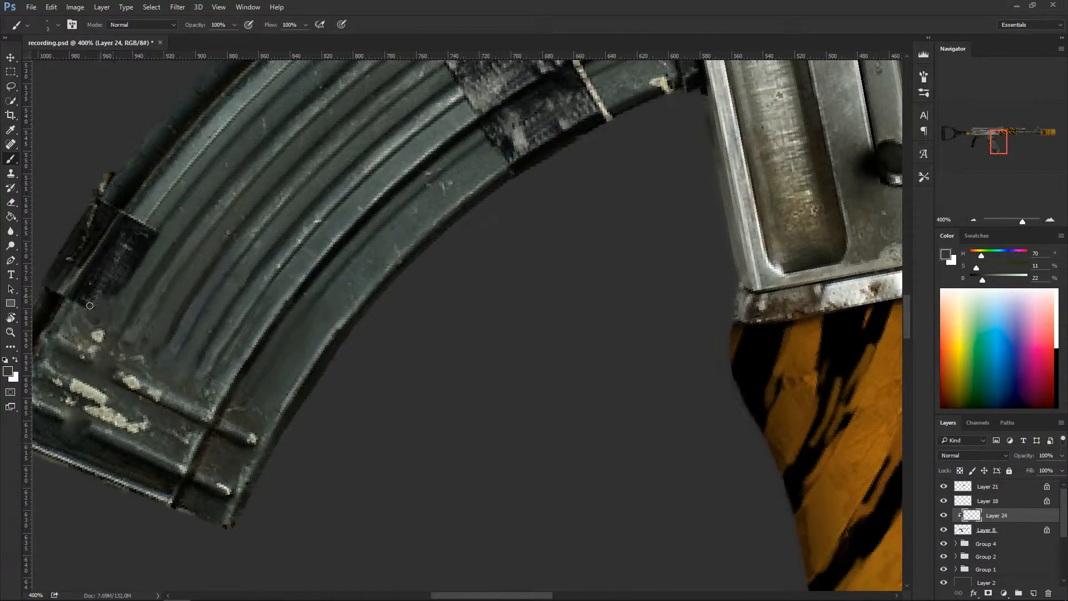
left_click(158, 218, "alt")
left_click_drag(152, 227, 111, 299)
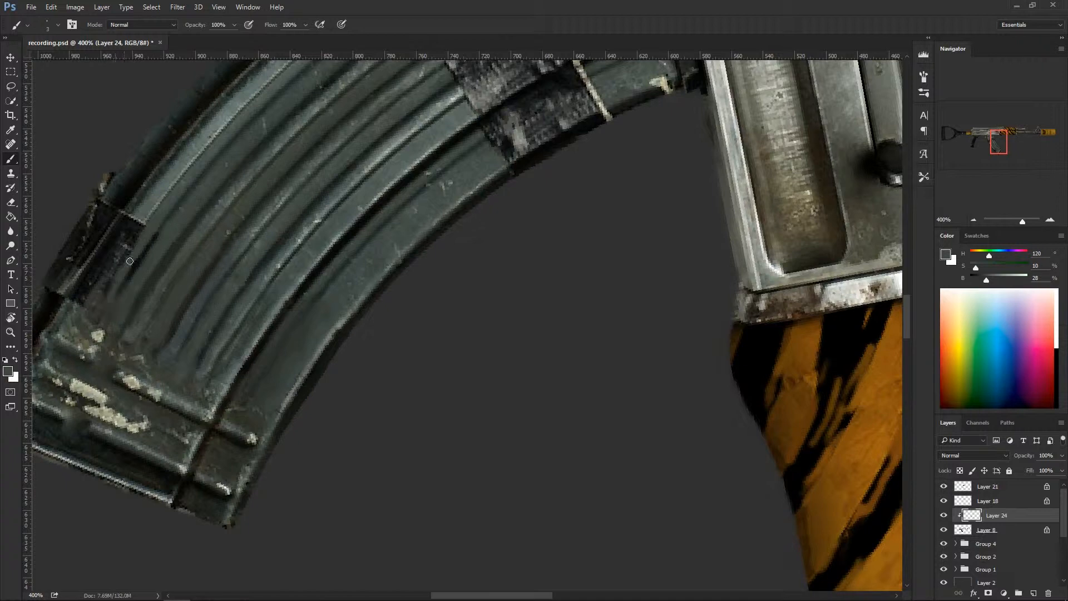
left_click(173, 210, "alt")
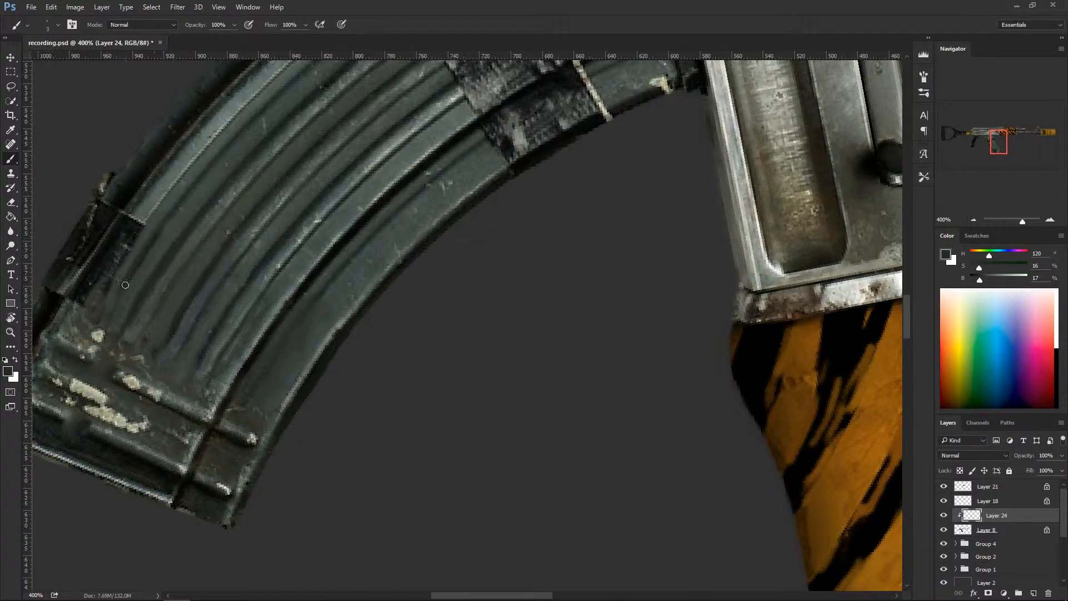
left_click(157, 220, "alt")
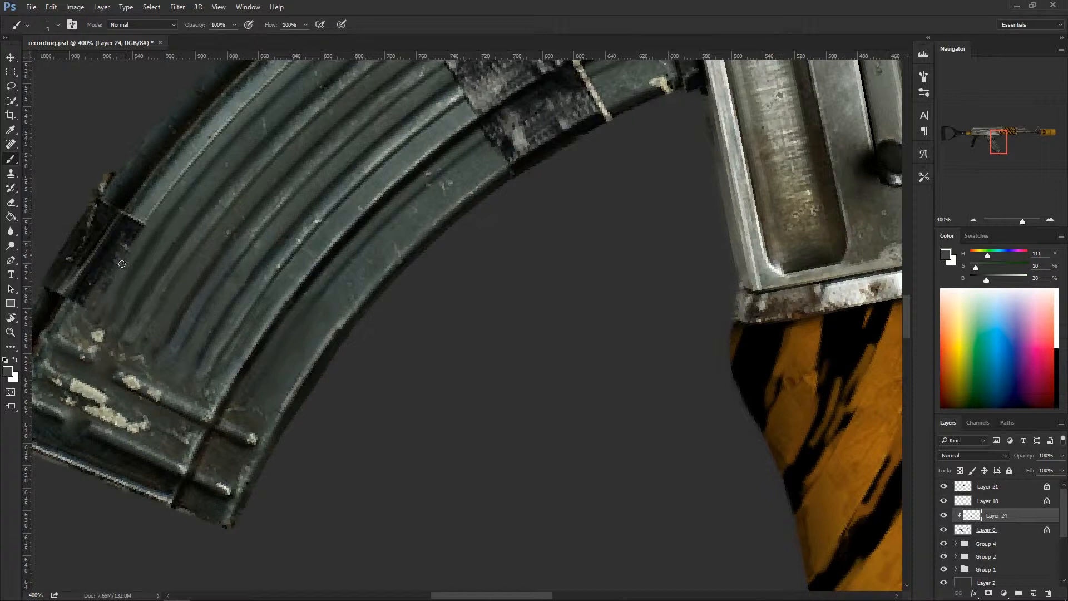
Cover the last tape strip on the ribbed face with sampled lighter greys, extending the wide outer ridge to the base.
left_click(145, 211, "alt")
left_click_drag(133, 219, 79, 300)
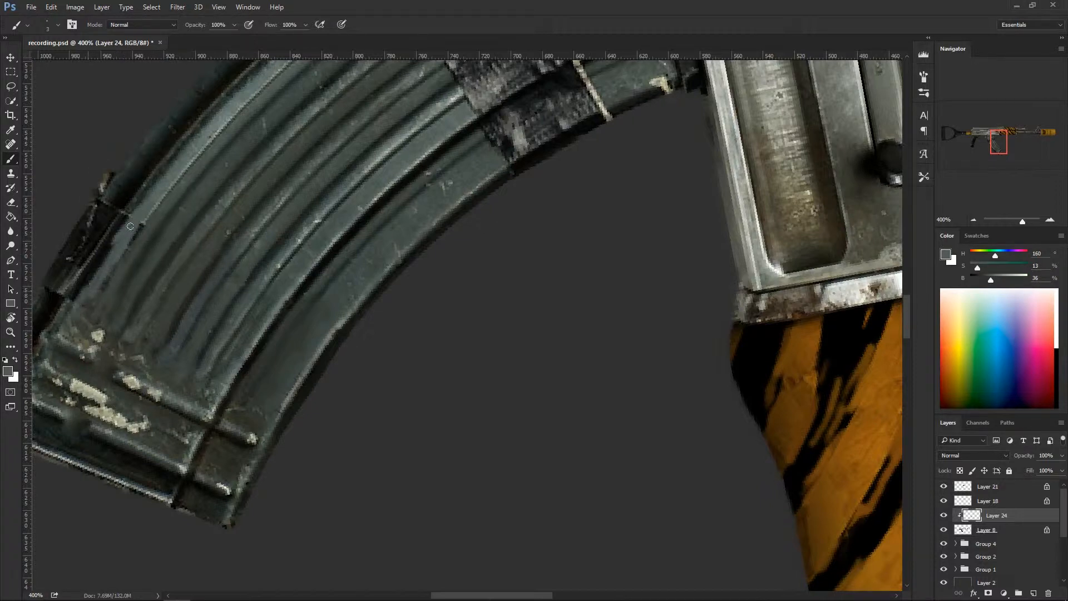
left_click_drag(145, 215, 92, 297)
left_click_drag(124, 225, 76, 305)
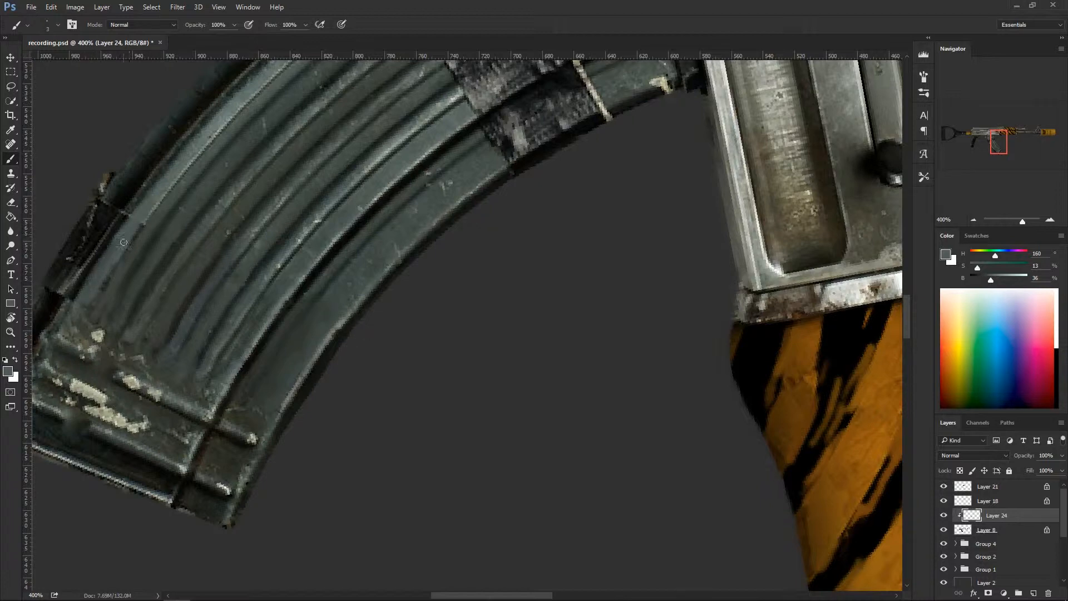
left_click(154, 210, "alt")
left_click_drag(144, 224, 90, 316)
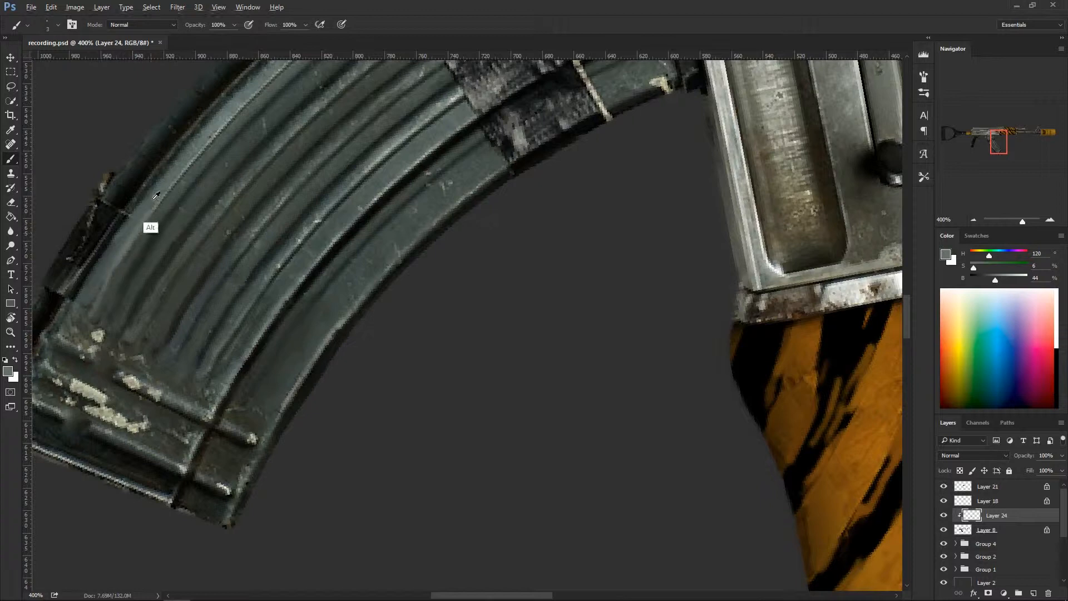
Blend the repainted ribs and grooves into the original metal with greys sampled across the ribbed face.
left_click(142, 222, "alt")
left_click(181, 260, "alt")
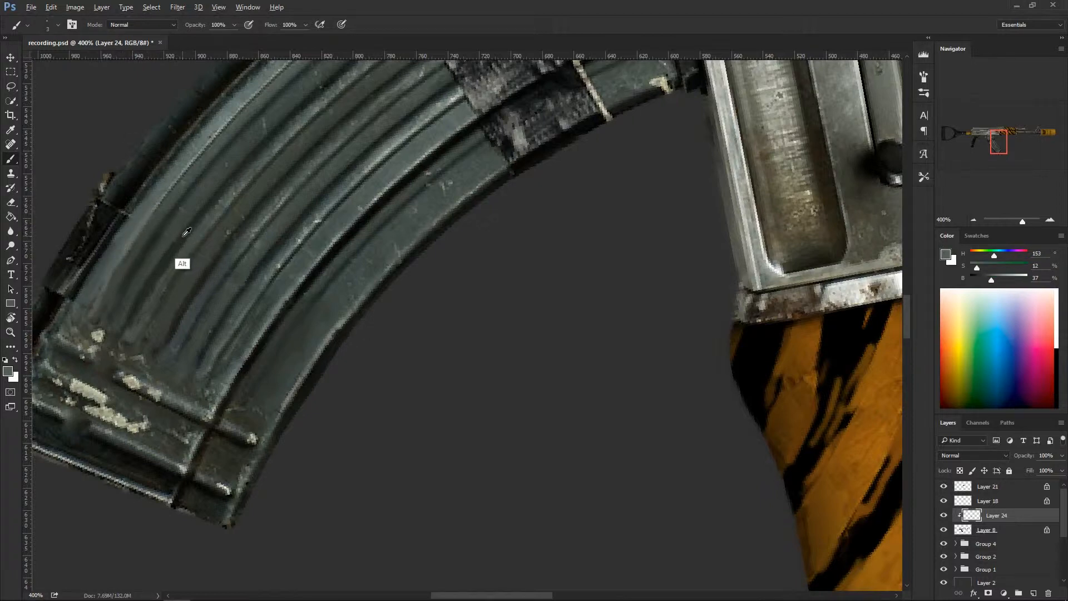
left_click(207, 248, "alt")
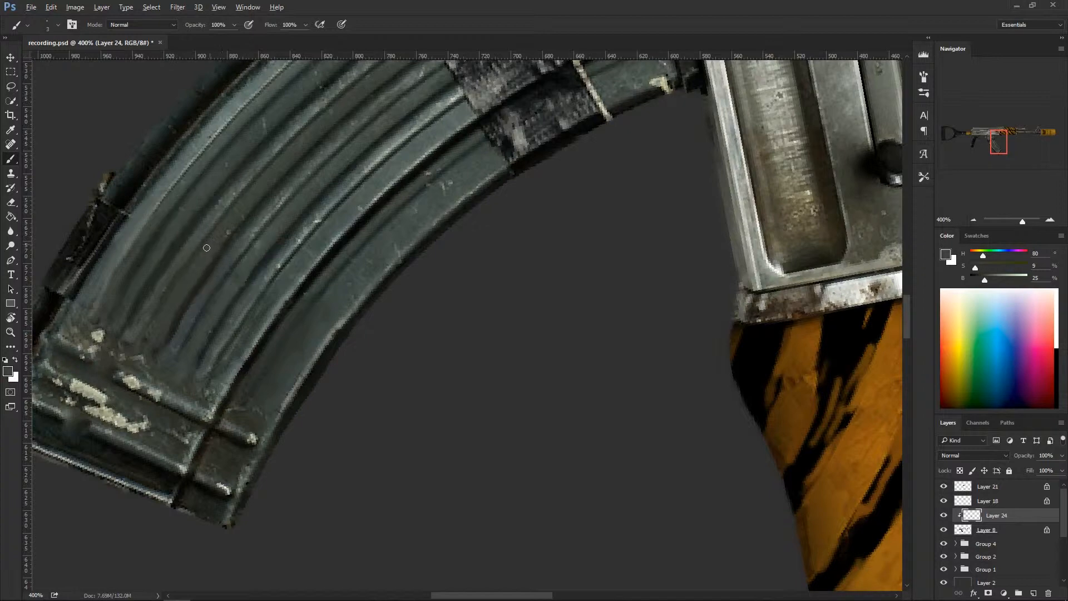
left_click(250, 267, "alt")
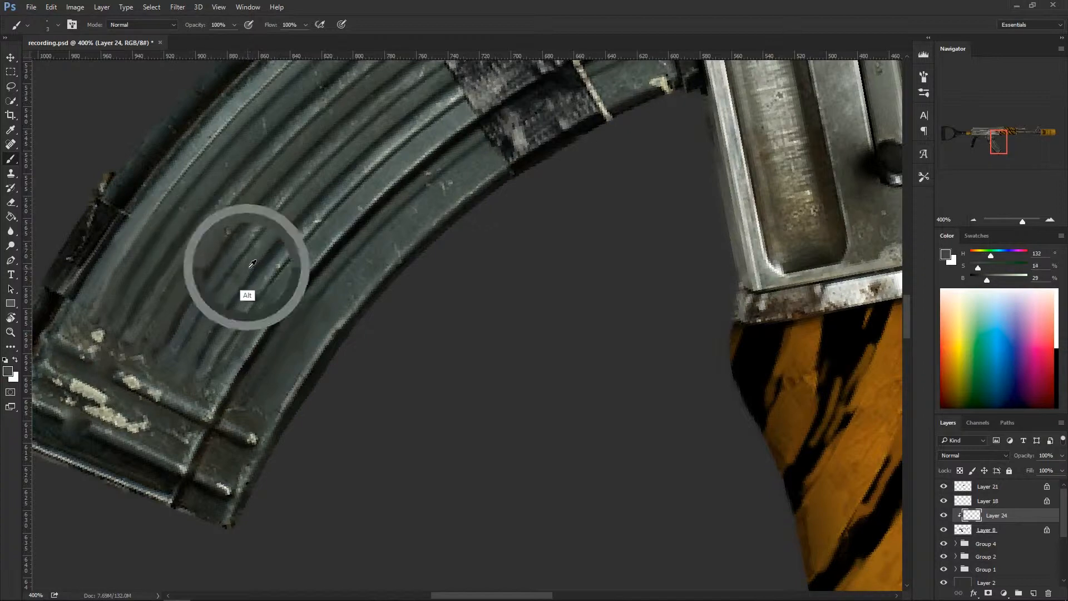
left_click(262, 273, "alt")
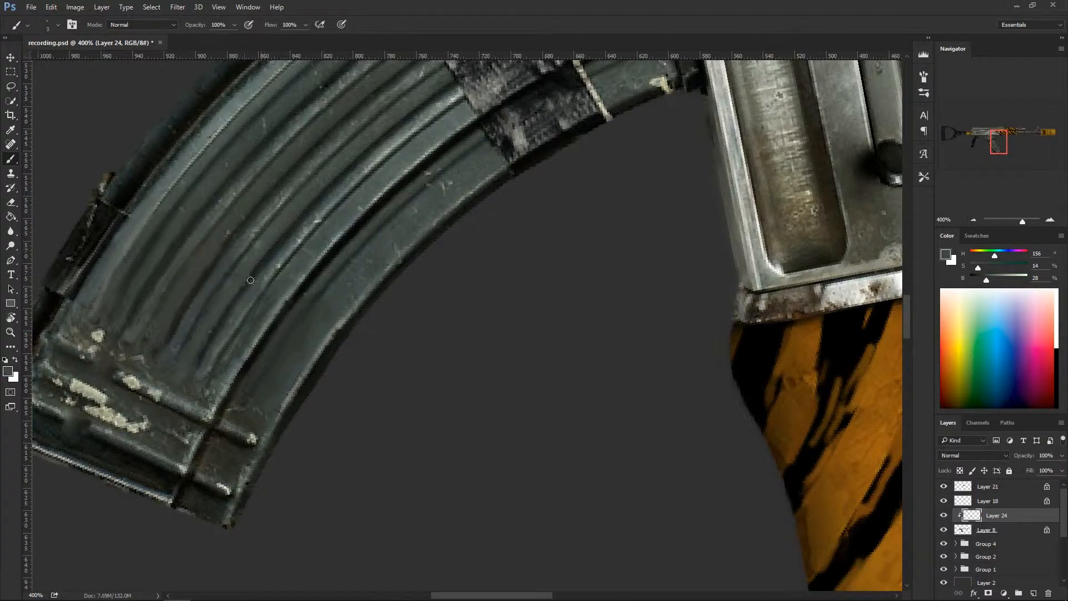
left_click(180, 228, "alt")
left_click(179, 279, "alt")
left_click_drag(176, 254, 163, 278)
left_click(195, 268, "alt")
Continue the pale highlight and dark edge line of the outermost rib past the tape remnant, using sampled greys and near-black.
left_click(134, 217, "alt")
left_click(117, 226, "alt")
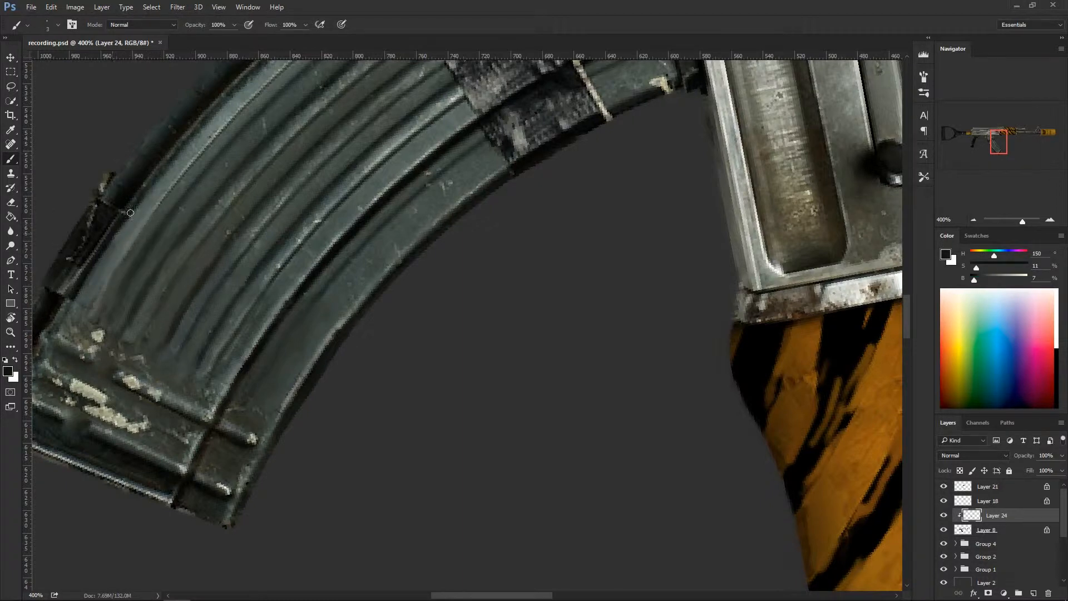
left_click(159, 198, "alt")
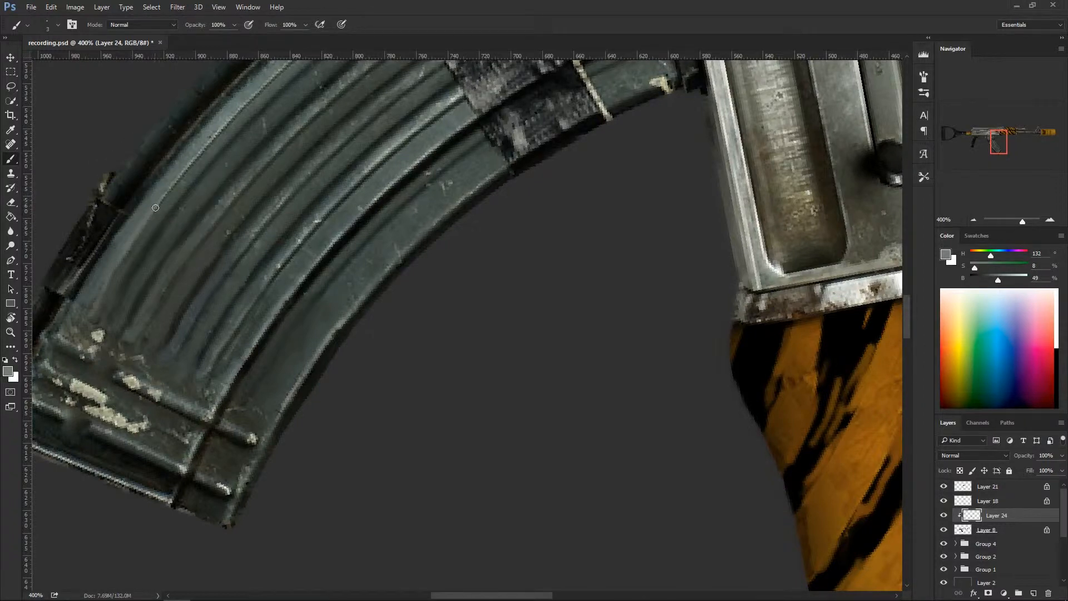
left_click(136, 239, "alt")
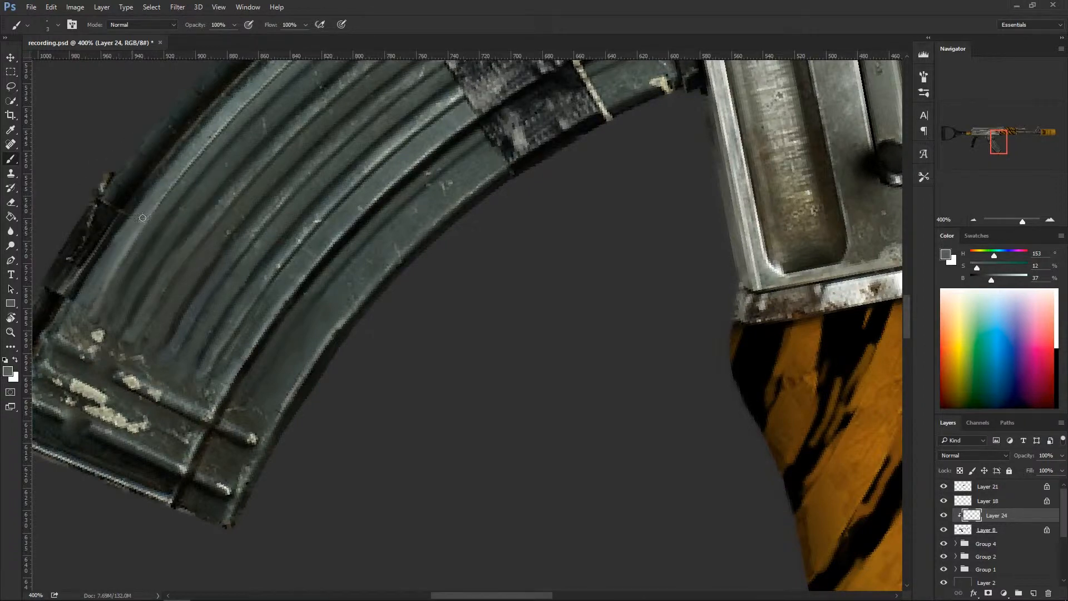
left_click_drag(147, 242, 309, 280)
left_click(295, 239, "alt")
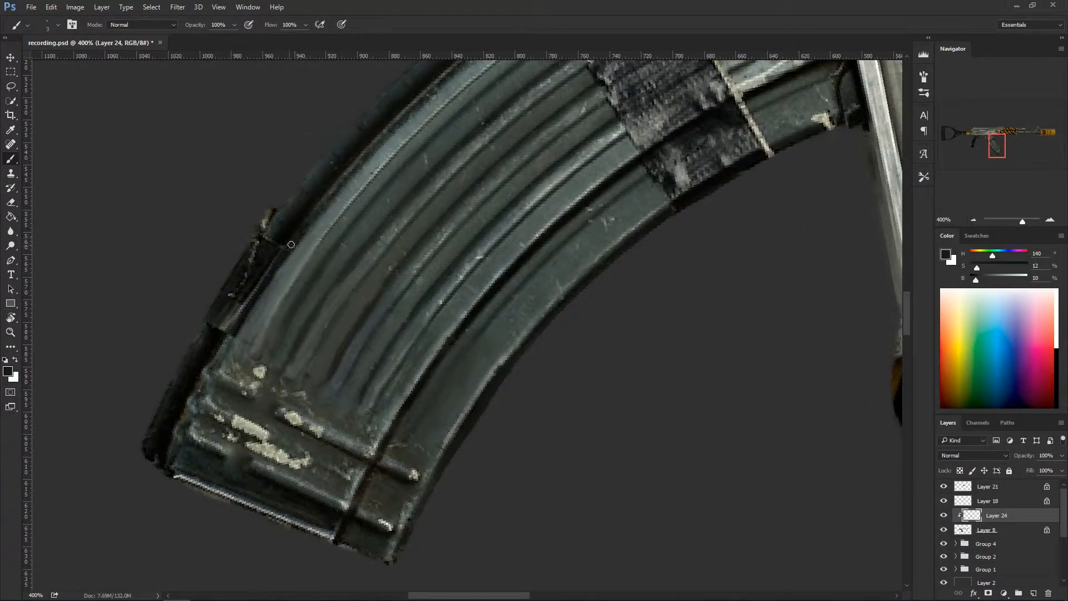
Paint over the tape remnant on the magazine's outer spine with sampled near-black and dark grey, continuing the spine's shading.
left_click(245, 320, "alt")
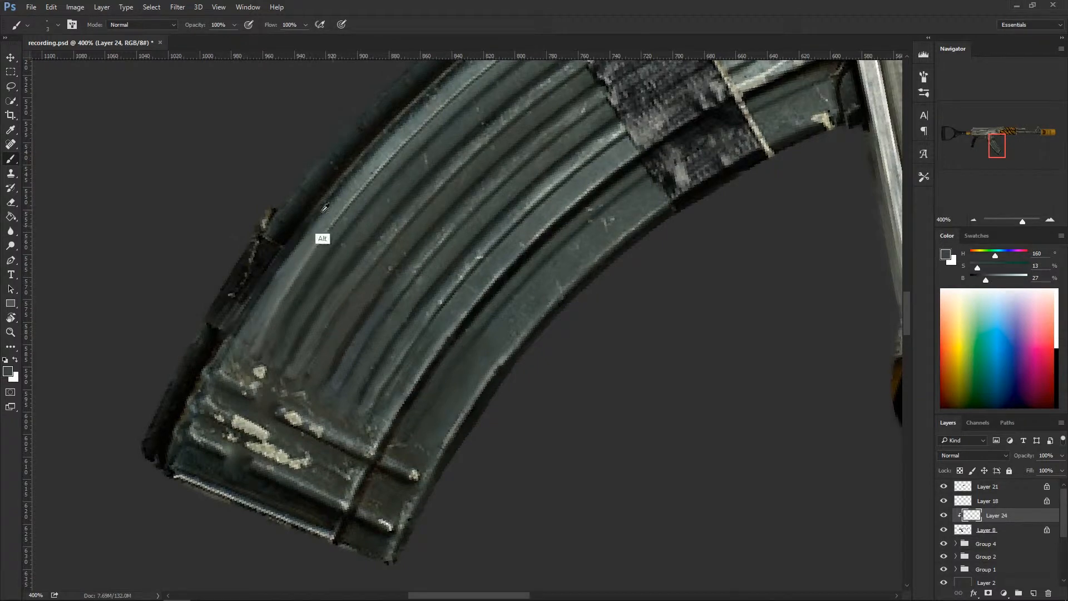
left_click(284, 234, "alt")
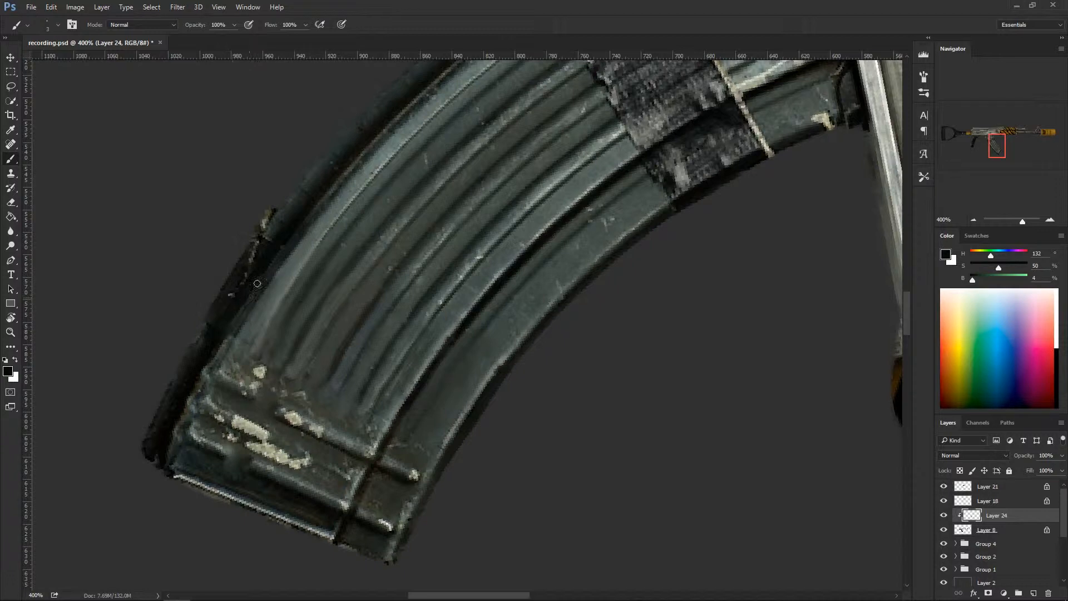
left_click(264, 261, "alt")
left_click_drag(246, 257, 204, 327)
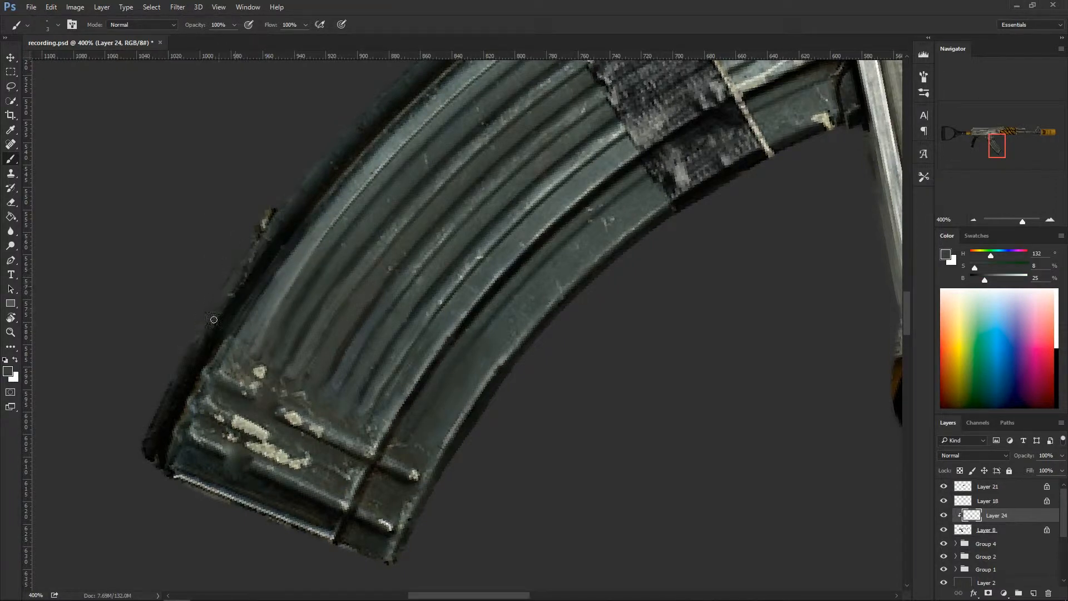
left_click(285, 232, "alt")
left_click(282, 215, "alt")
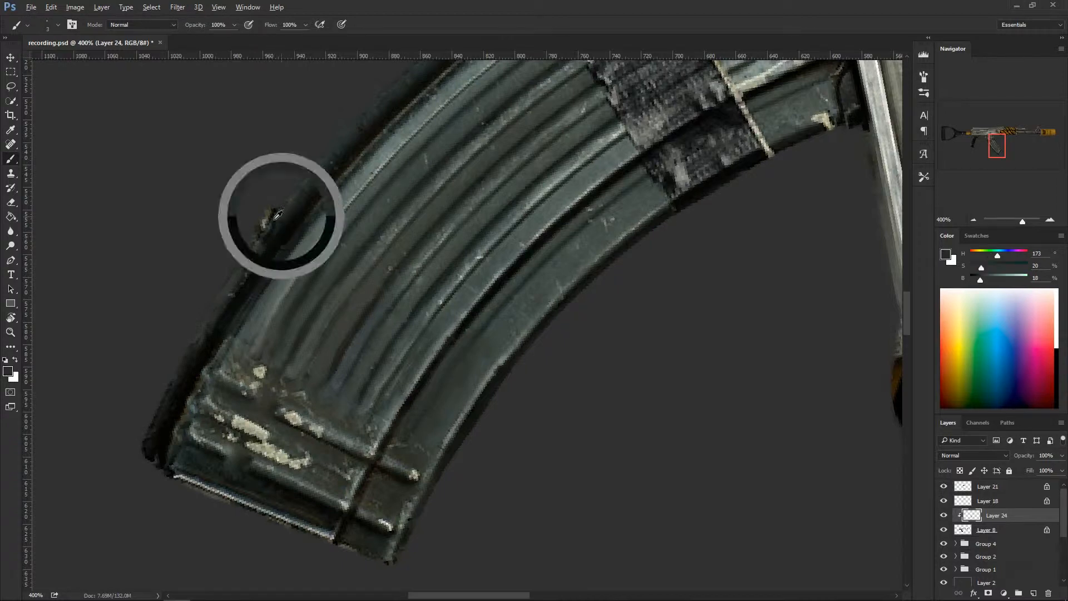
left_click(283, 261, "alt")
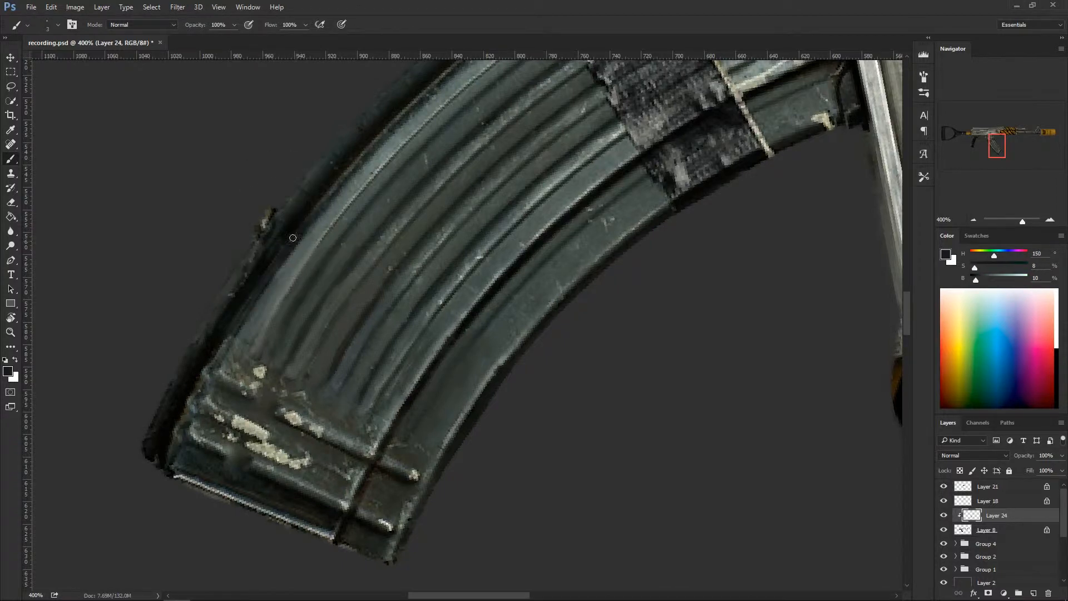
left_click(245, 282, "alt")
Merge Layer 24 into Layer 8, unlock its transparent pixels and erase the tape bits protruding beyond the magazine's spine.
key("ctrl+e")
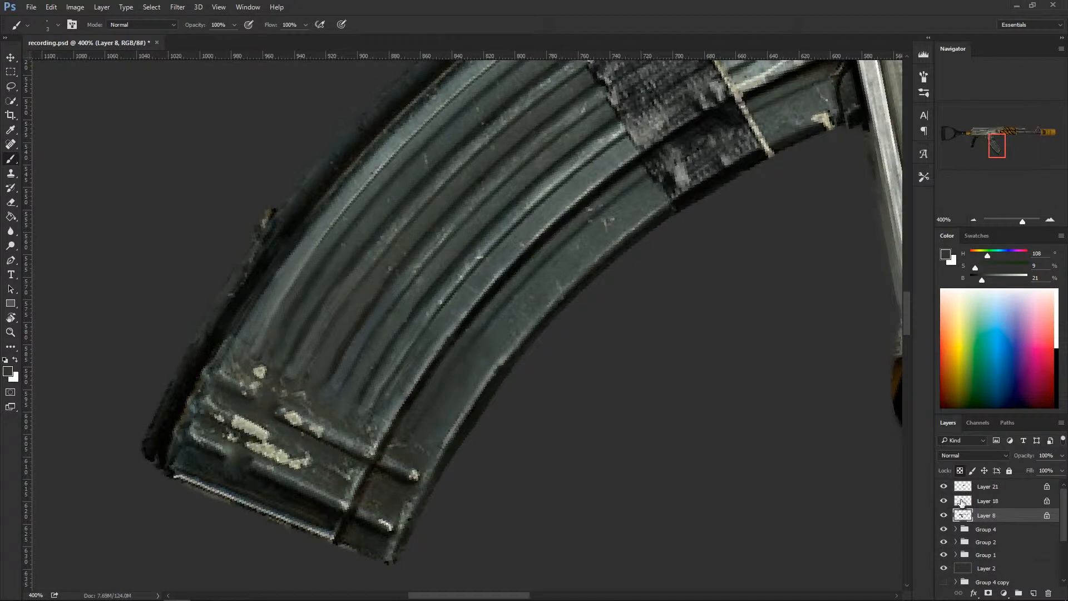
left_click(960, 472)
key("e")
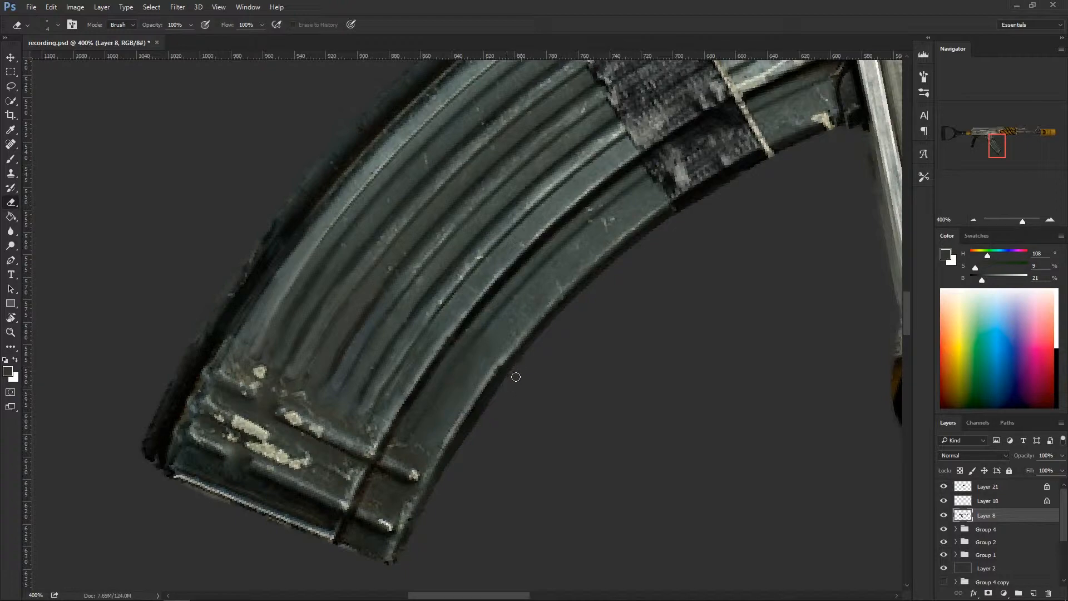
Examine the repainted magazine in its upright orientation and against the whole rifle.
key("v")
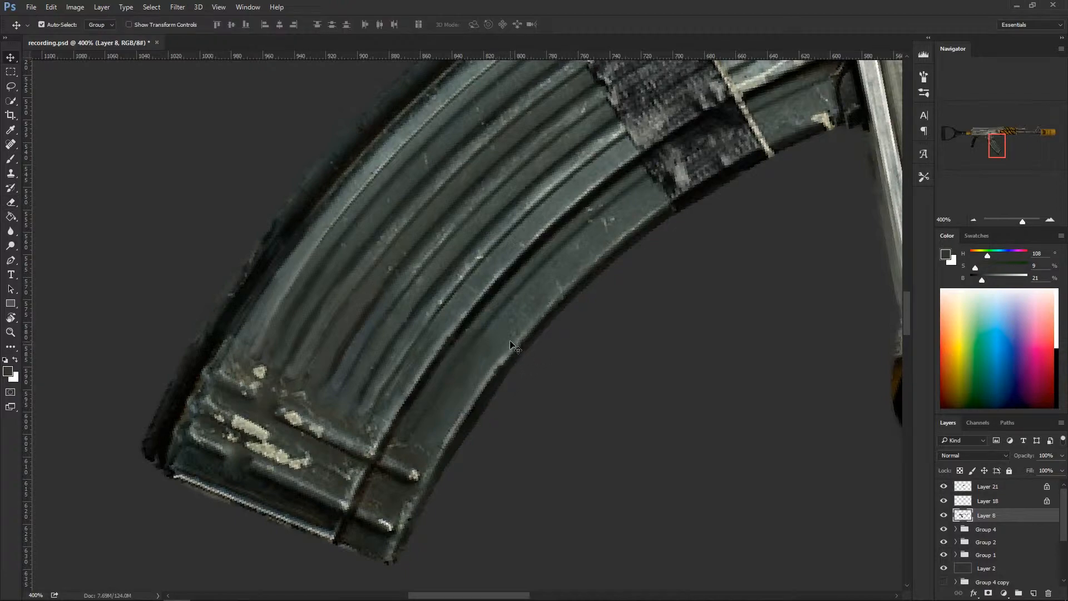
key("ctrl+minus")
key("ctrl+minus")
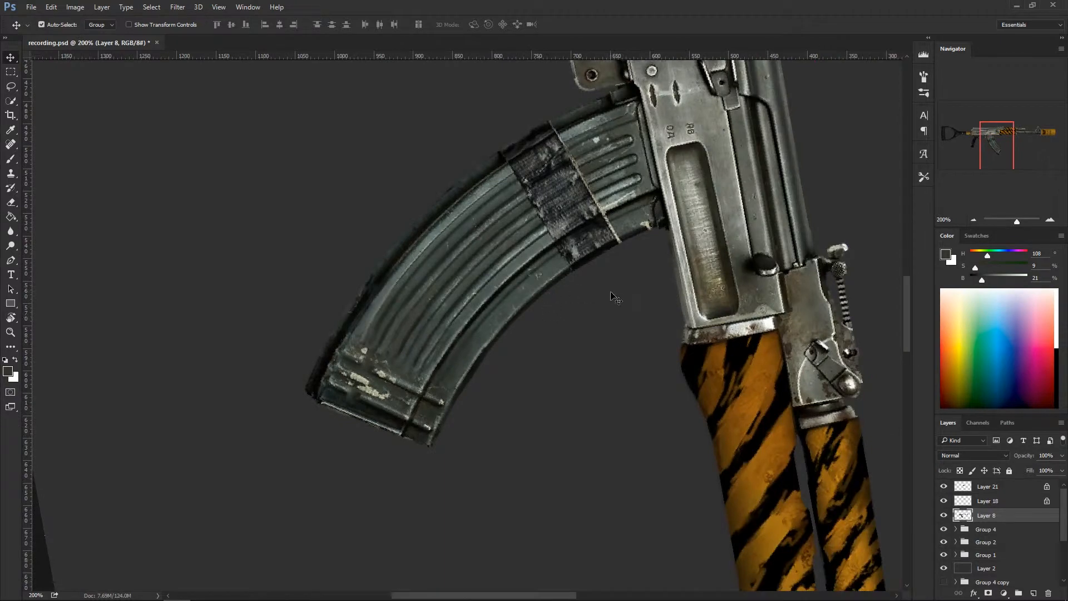
key("r")
left_click_drag(573, 395, 559, 257)
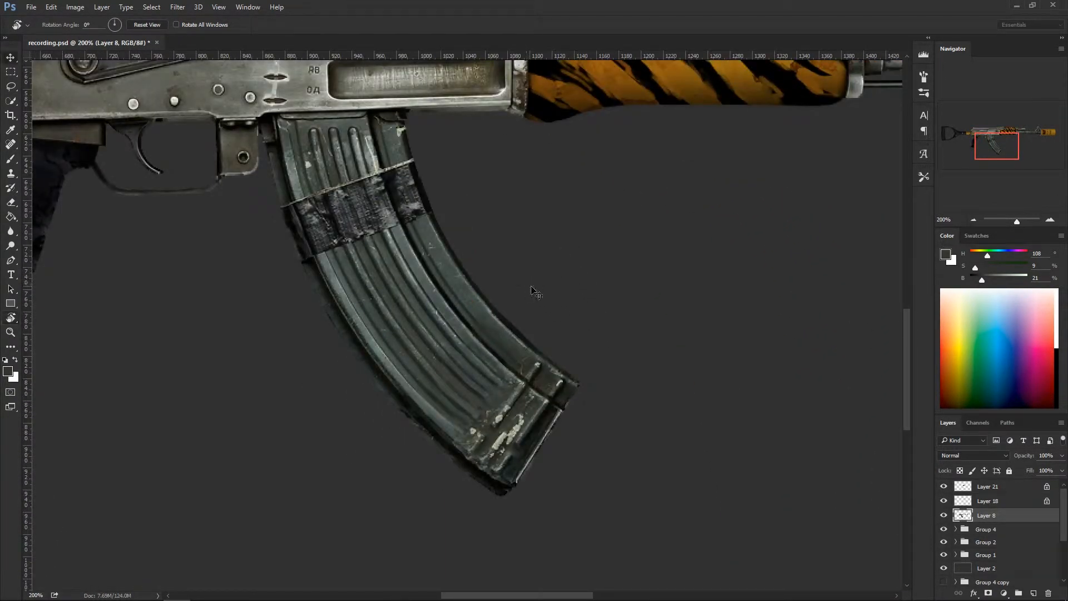
key("v")
key("ctrl+minus")
key("ctrl+minus")
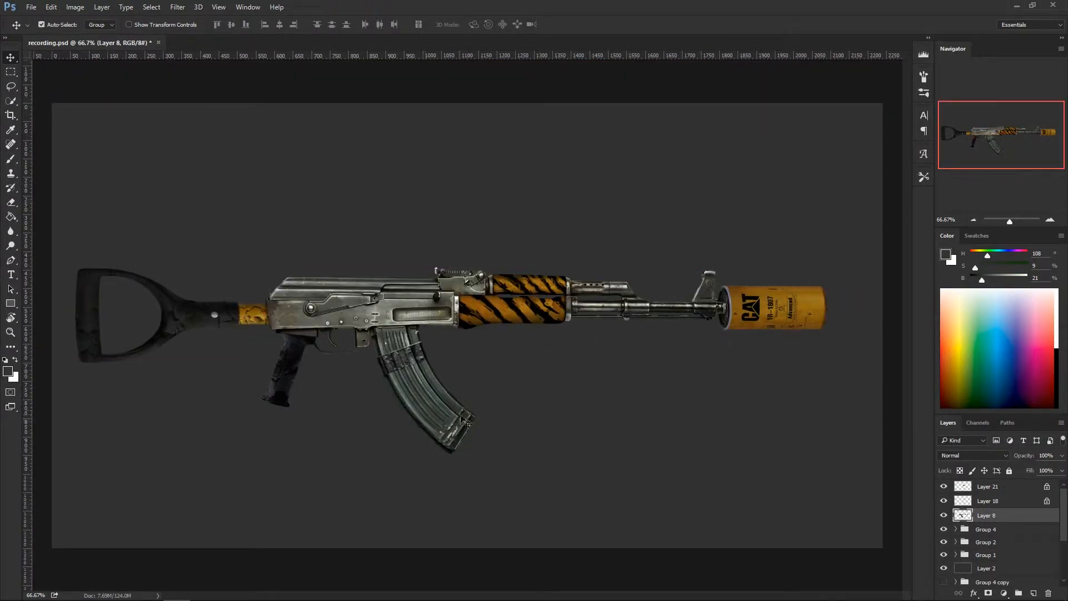
key("ctrl")
Add a new layer above Layer 8 and clip it to Layer 8 for repainting the upper tape band.
key("ctrl+plus")
key("ctrl+plus")
left_click_drag(481, 420, 501, 295)
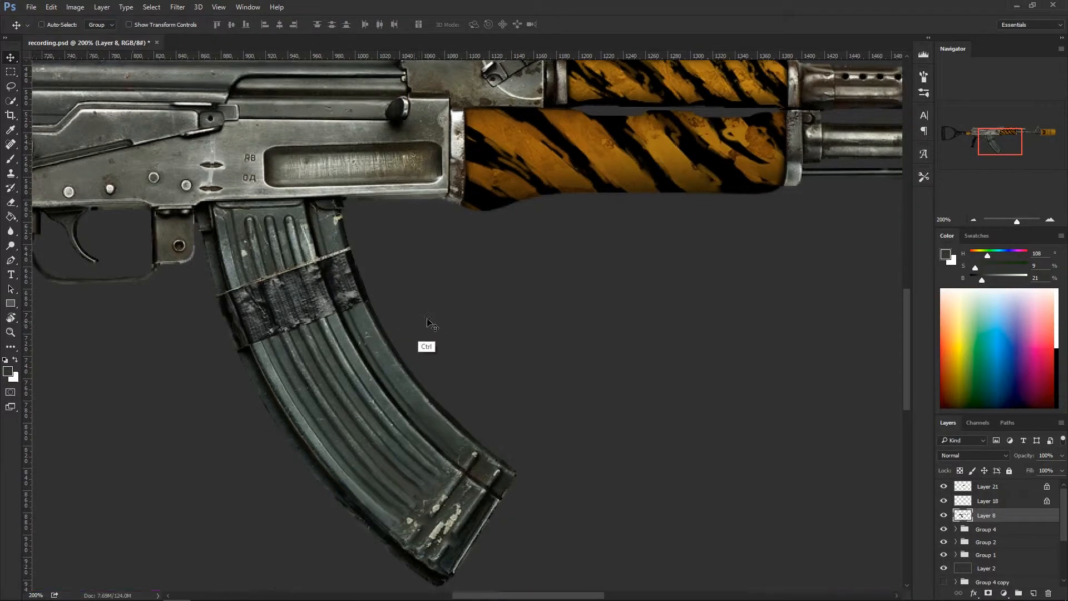
scroll(445, 320, "up", 1)
left_click_drag(487, 315, 560, 322)
key("r")
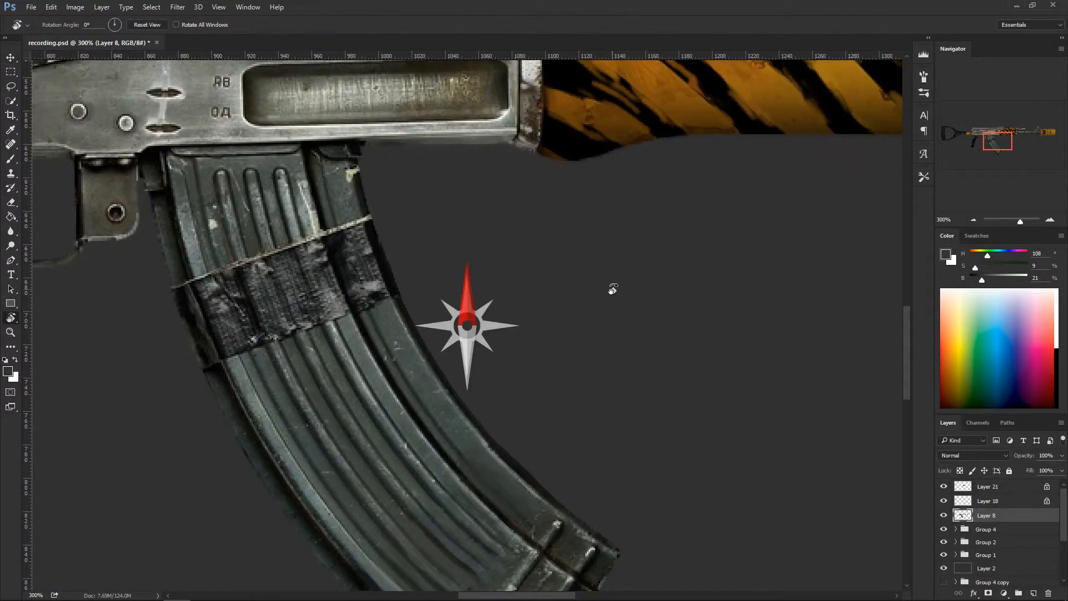
left_click_drag(613, 289, 546, 353)
key("ctrl+plus")
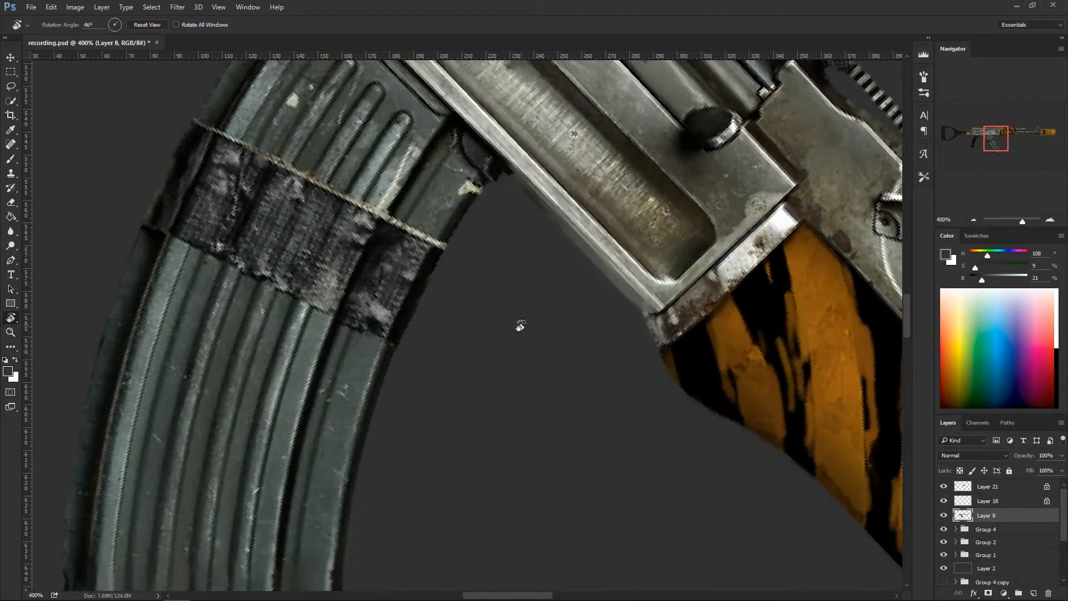
left_click_drag(505, 305, 523, 352)
key("b")
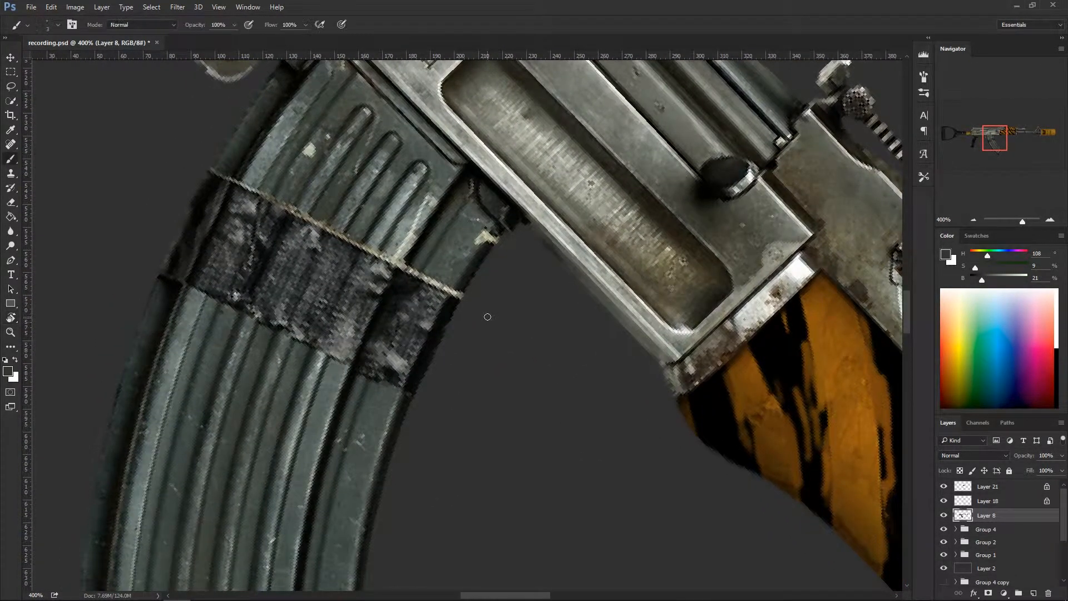
left_click(1034, 593)
left_click(981, 529)
key("ctrl+j")
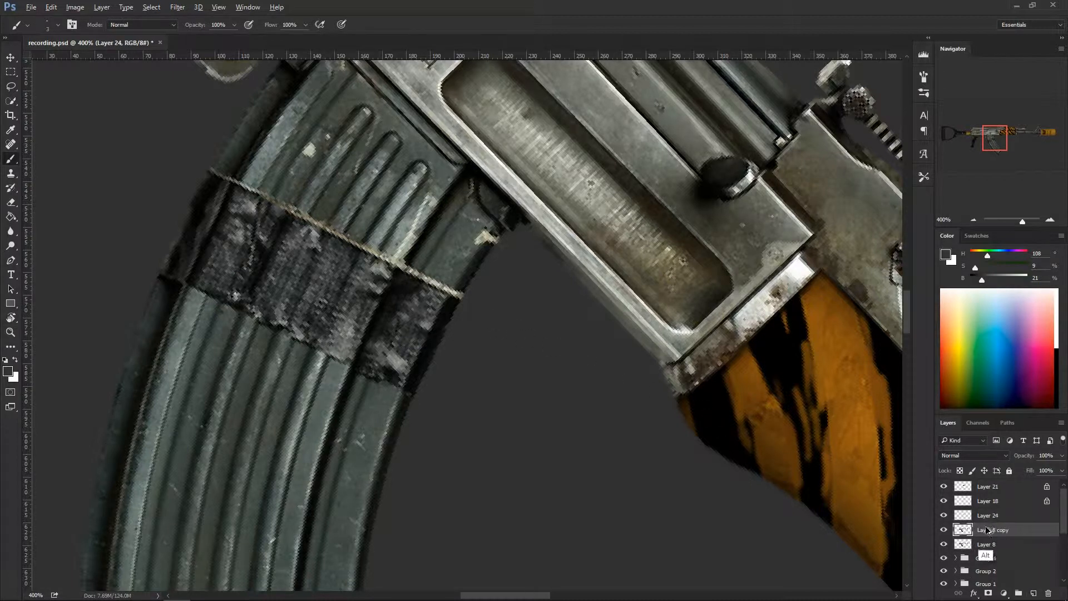
key("ctrl+z")
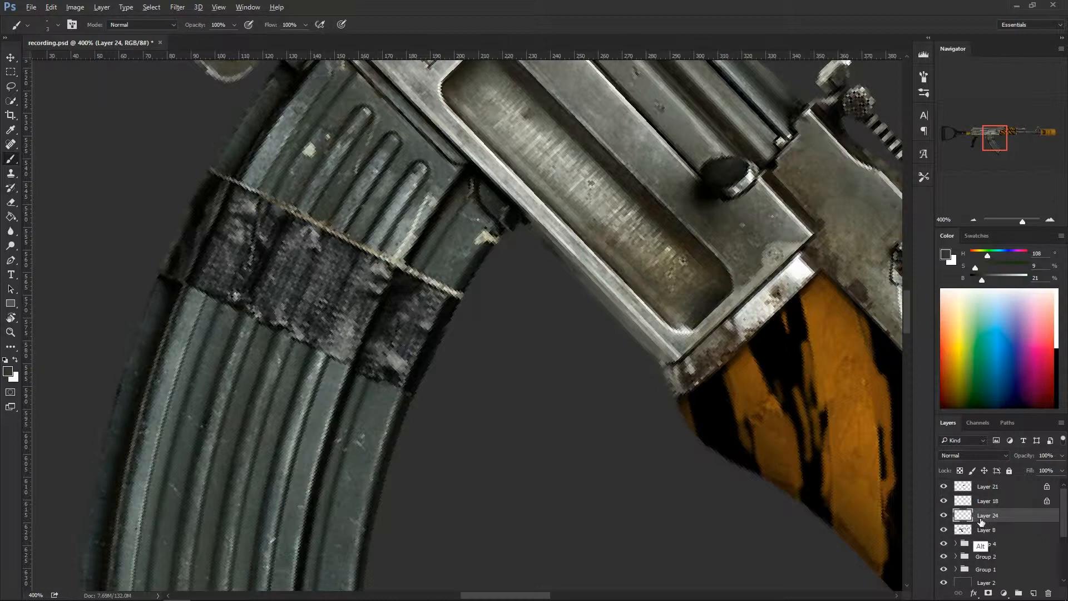
left_click(983, 521, "alt")
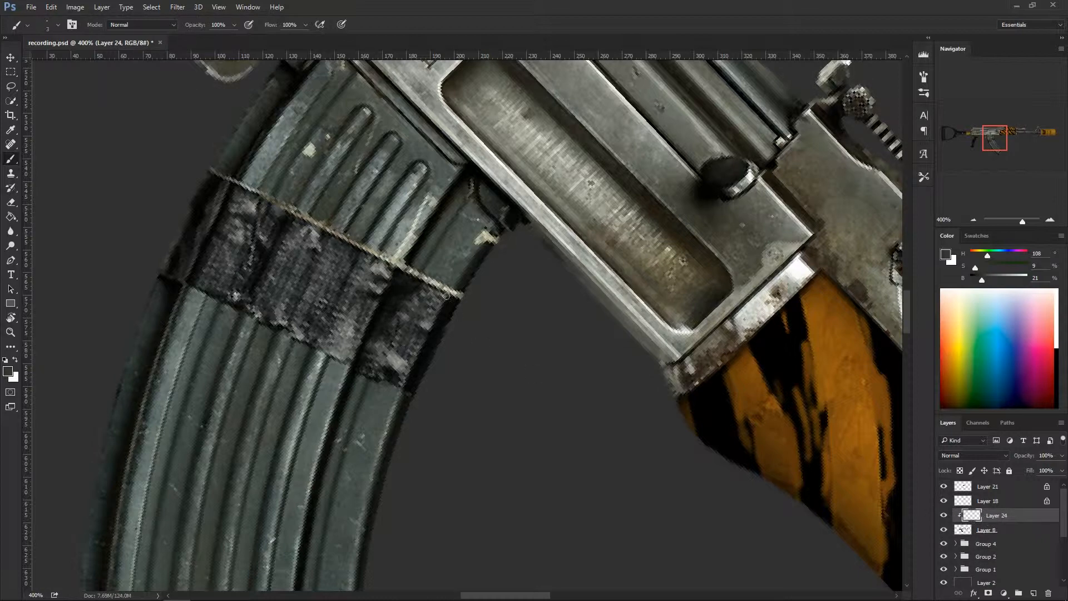
Paint the magazine's dark concave edge across the end of the upper tape band with sampled near-black.
left_click_drag(487, 344, 425, 360)
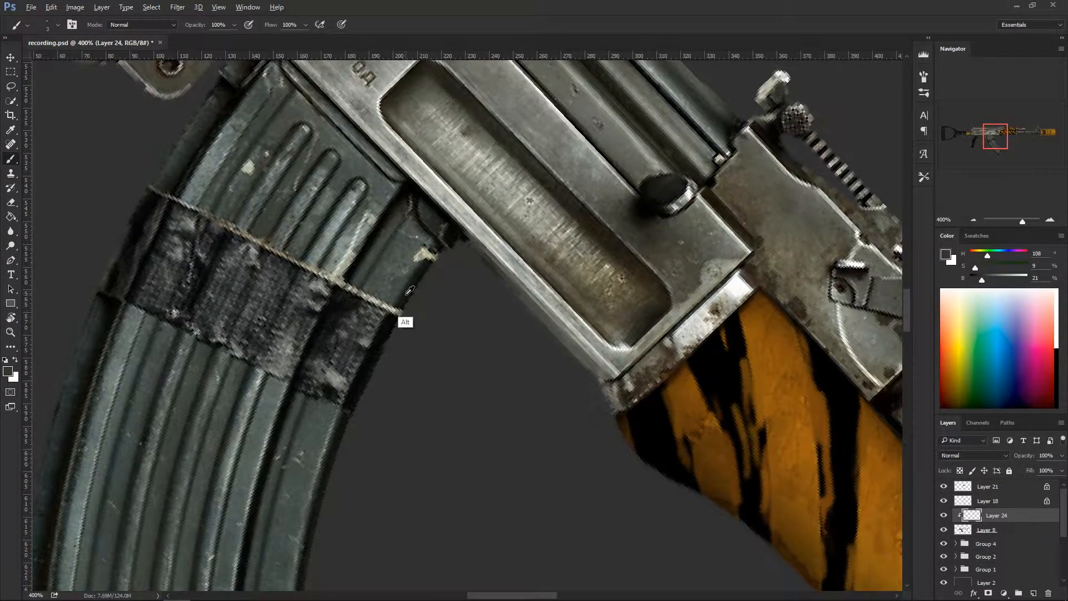
left_click(403, 320, "alt")
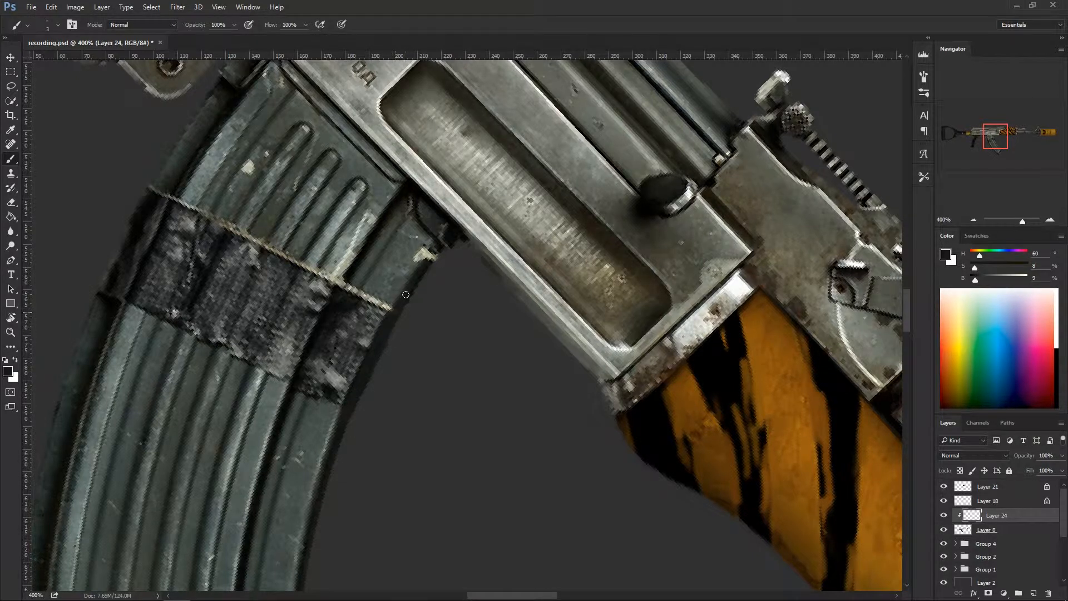
left_click(380, 315, "alt")
left_click_drag(386, 312, 338, 405)
left_click_drag(360, 346, 344, 399)
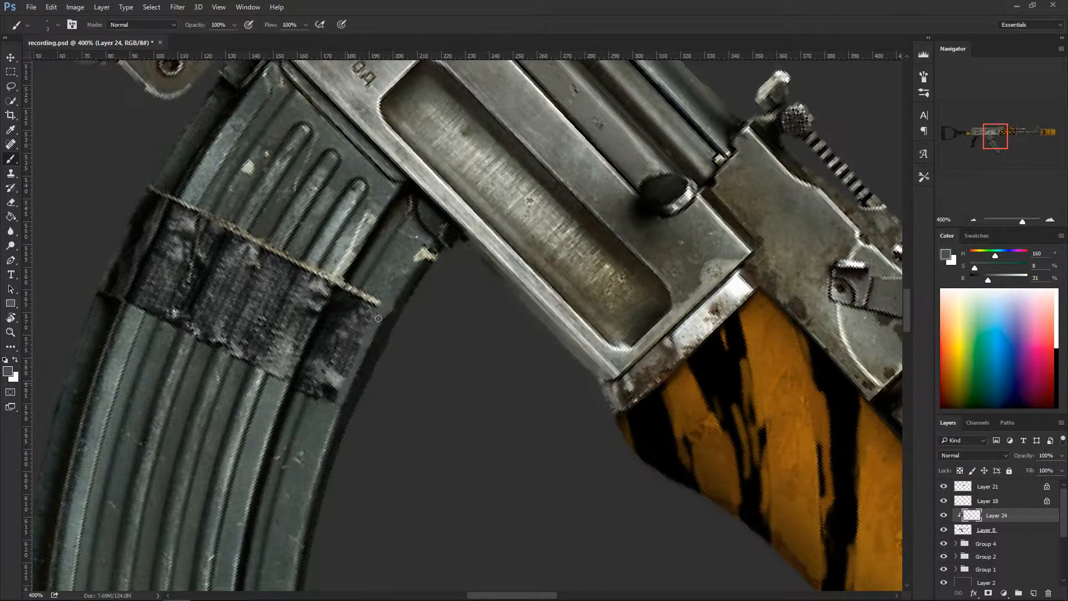
Cover the tape on the smooth strip along the concave edge with sampled grey-green, using a larger brush for the main area.
left_click_drag(378, 318, 359, 368)
mouse_move(334, 408)
left_mouse_down()
mouse_move(312, 406)
mouse_move(345, 359)
mouse_move(339, 395)
mouse_move(343, 357)
left_mouse_up()
key("bracketright")
key("bracketright")
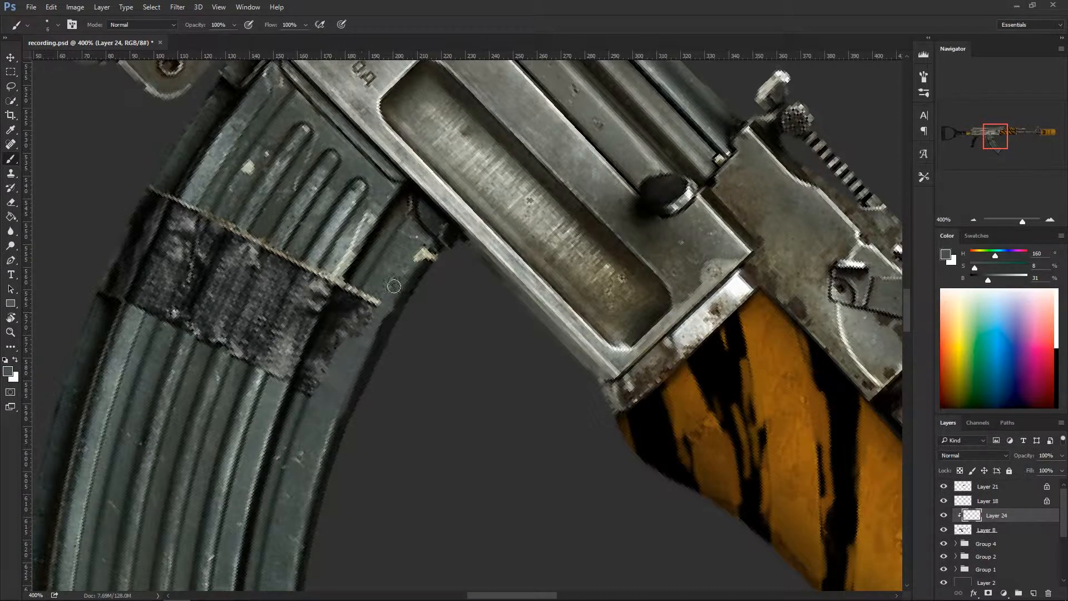
left_click(393, 285, "alt")
mouse_move(387, 286)
left_mouse_down()
mouse_move(351, 345)
mouse_move(366, 296)
mouse_move(333, 387)
left_mouse_up()
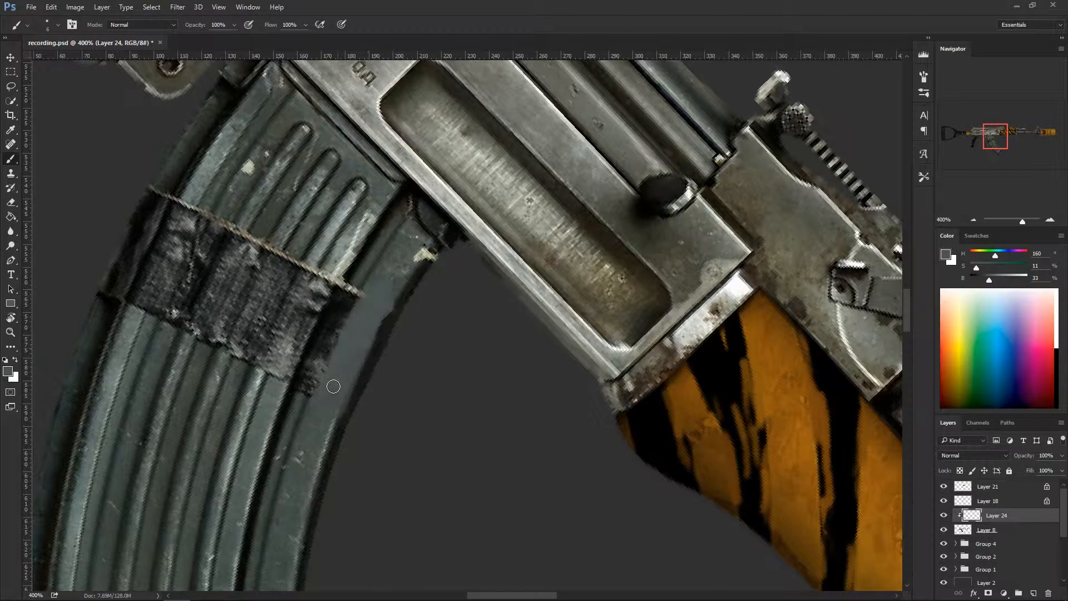
Cover the last tape on the smooth strip and extend the dark groove beside the ribbed face with sampled tones.
left_click(318, 431, "alt")
left_click(396, 318, "alt")
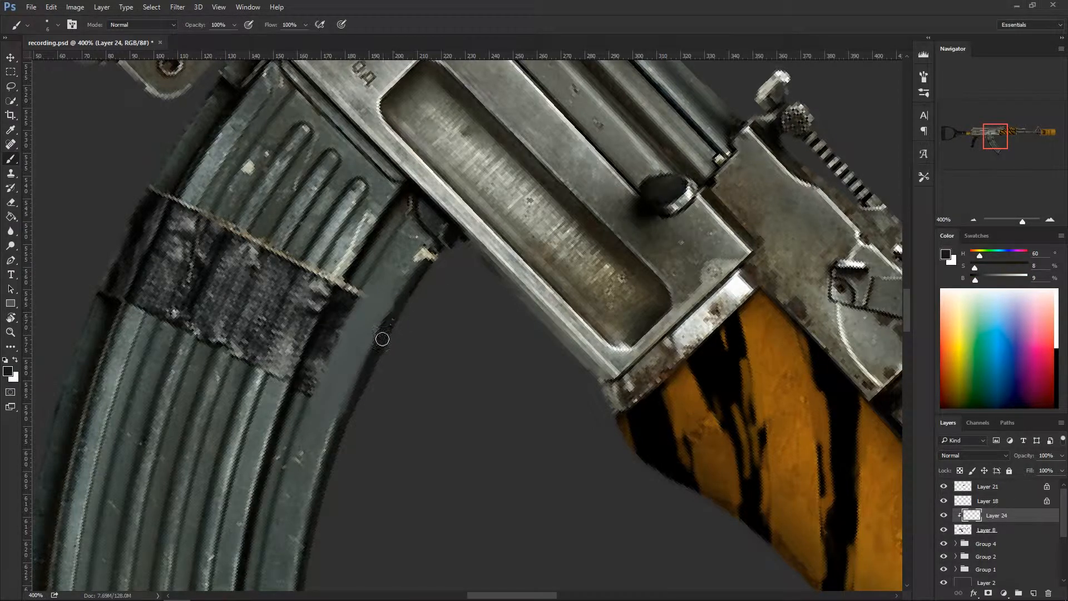
left_click(370, 279, "alt")
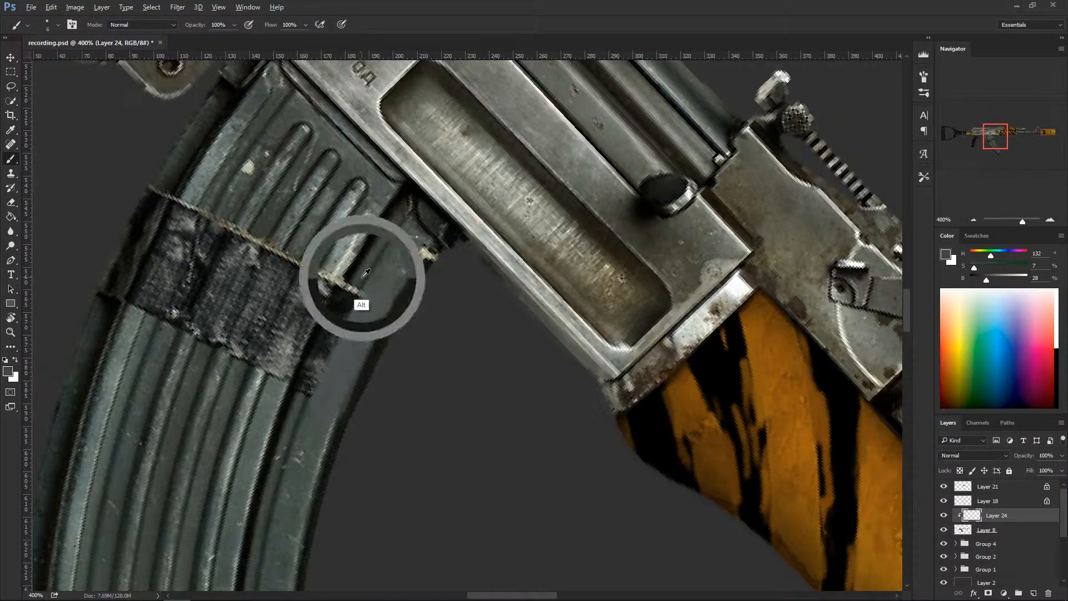
mouse_move(362, 277)
left_mouse_down()
mouse_move(308, 383)
mouse_move(353, 292)
mouse_move(331, 329)
left_mouse_up()
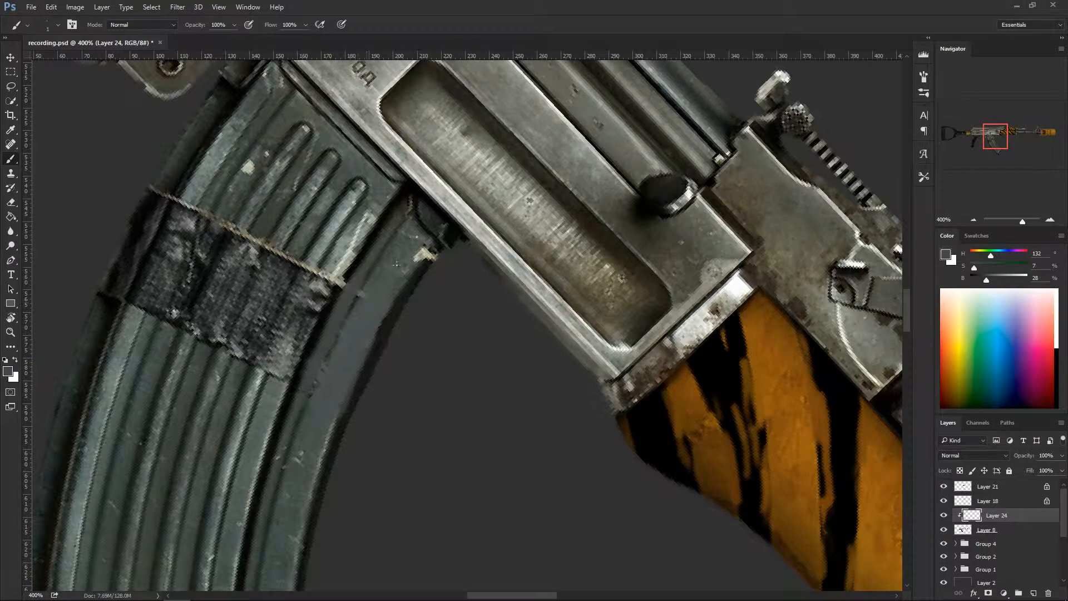
left_click(367, 274, "alt")
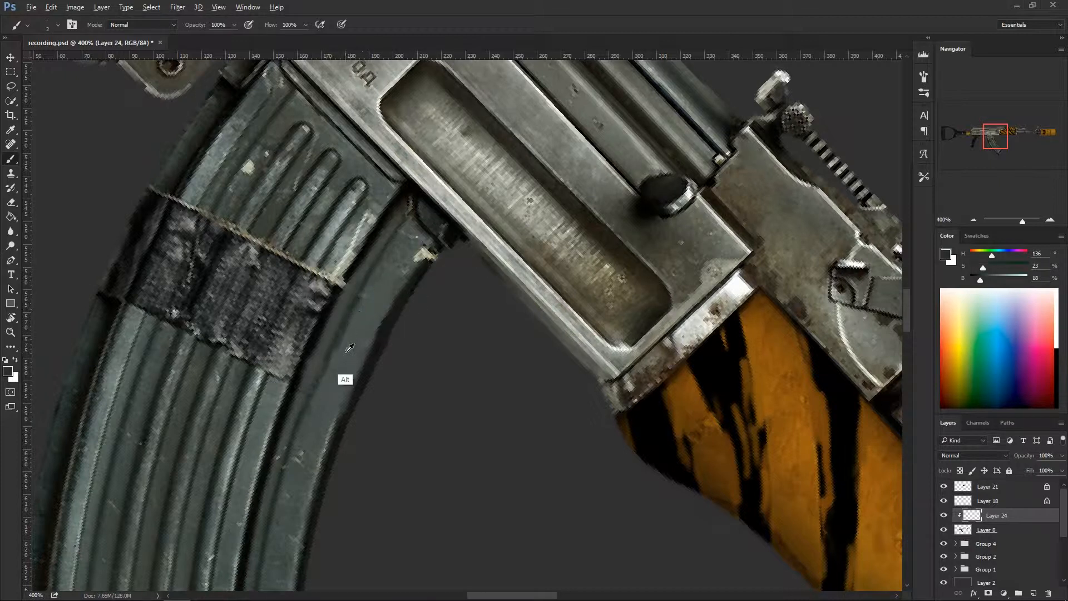
left_click(345, 379, "alt")
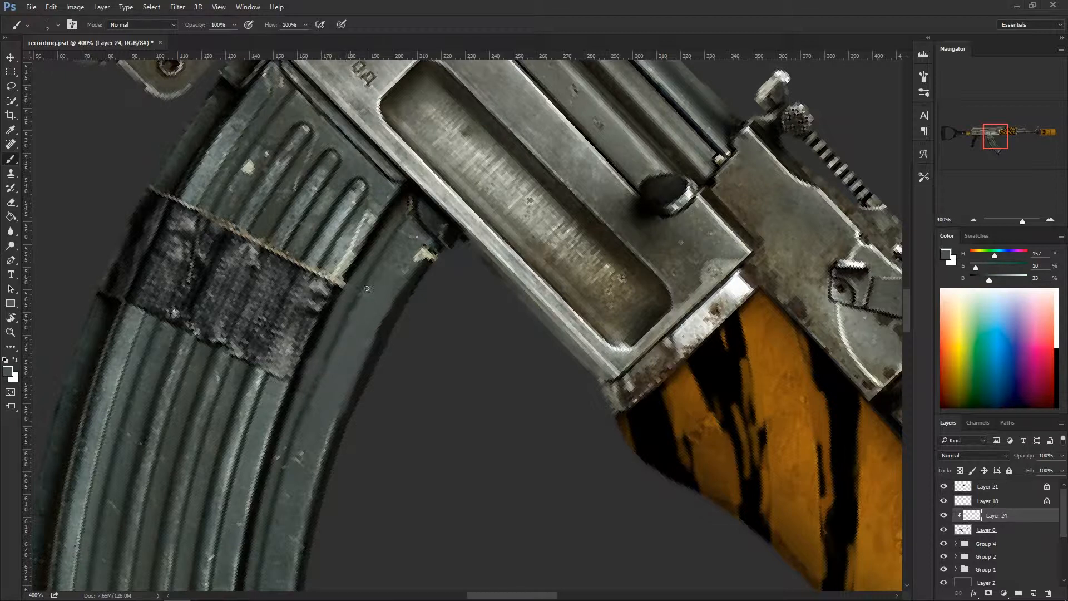
Paint a lighter highlight along the smooth strip's concave edge and refine that edge with sampled grey and near-black.
left_click(395, 277, "alt")
left_click(333, 431, "alt")
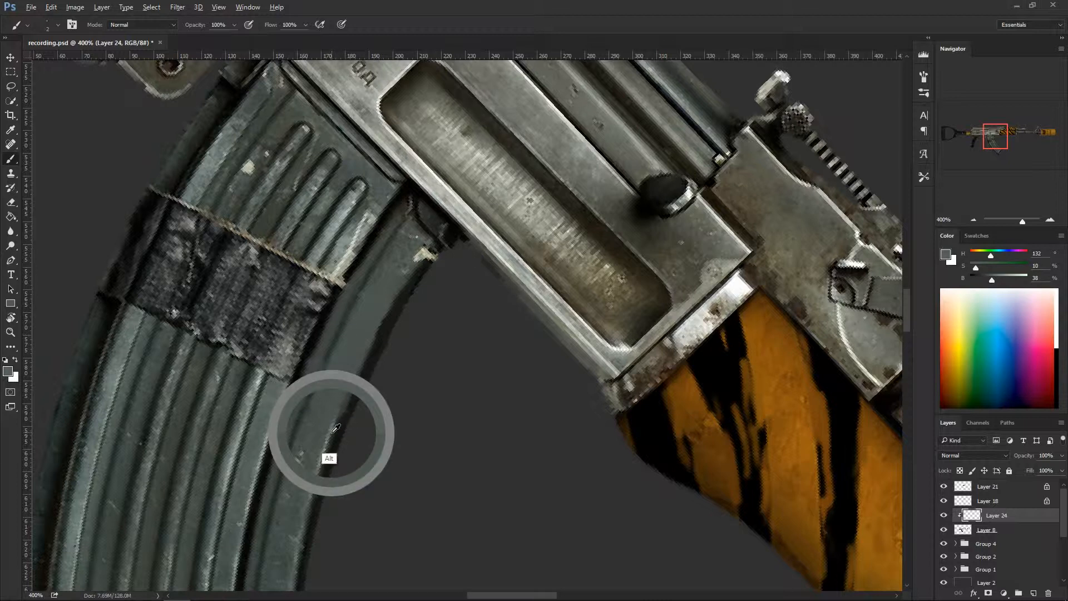
left_click(333, 433, "alt")
mouse_move(334, 422)
left_mouse_down()
mouse_move(330, 433)
mouse_move(395, 298)
left_mouse_up()
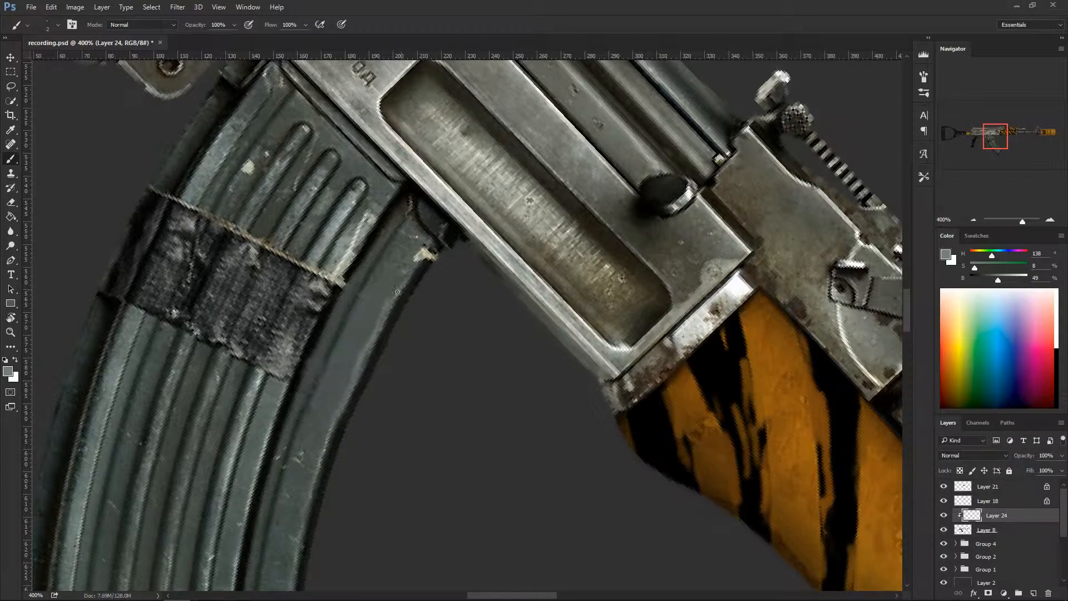
left_click(396, 291, "alt")
left_click(346, 413, "alt")
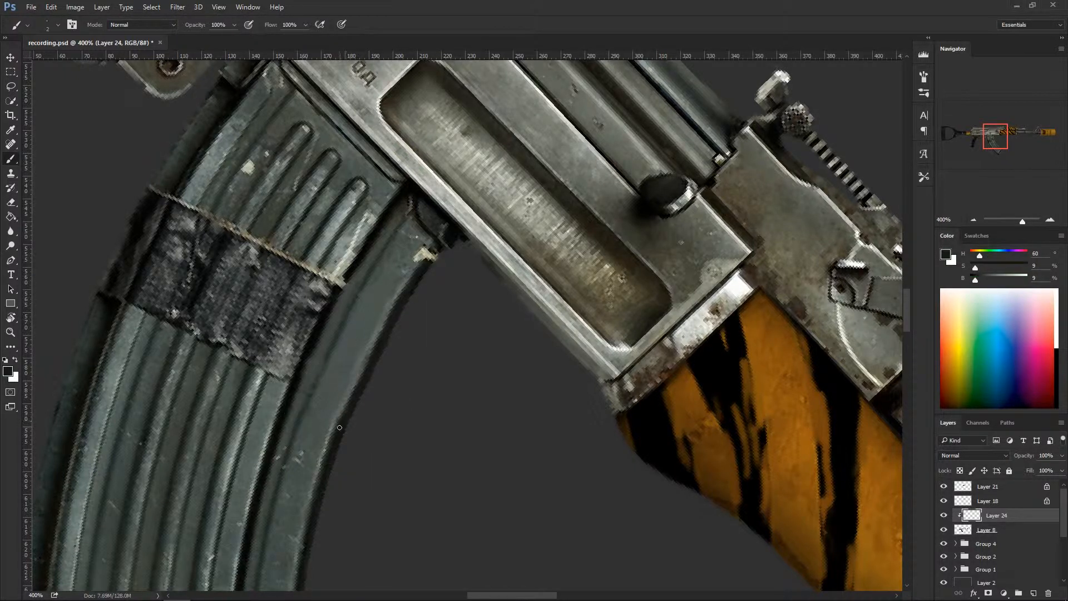
Refine the smooth strip's shading and its dark groove beside the ribbed face with sampled grey-green and near-black.
left_click_drag(354, 391, 370, 353)
left_click(327, 410, "alt")
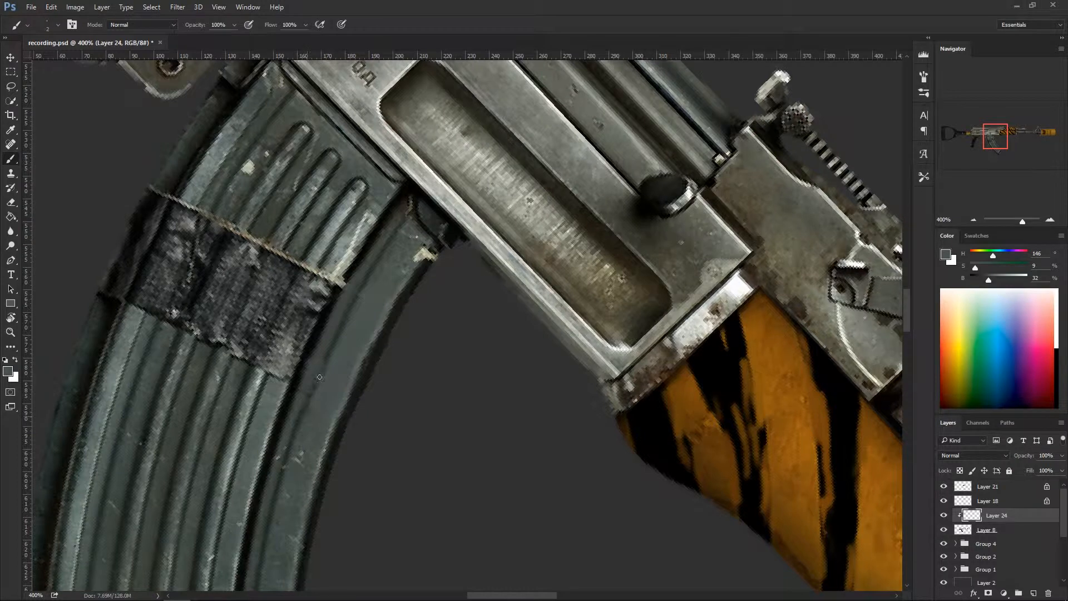
left_click(341, 332, "alt")
left_click(351, 298, "alt")
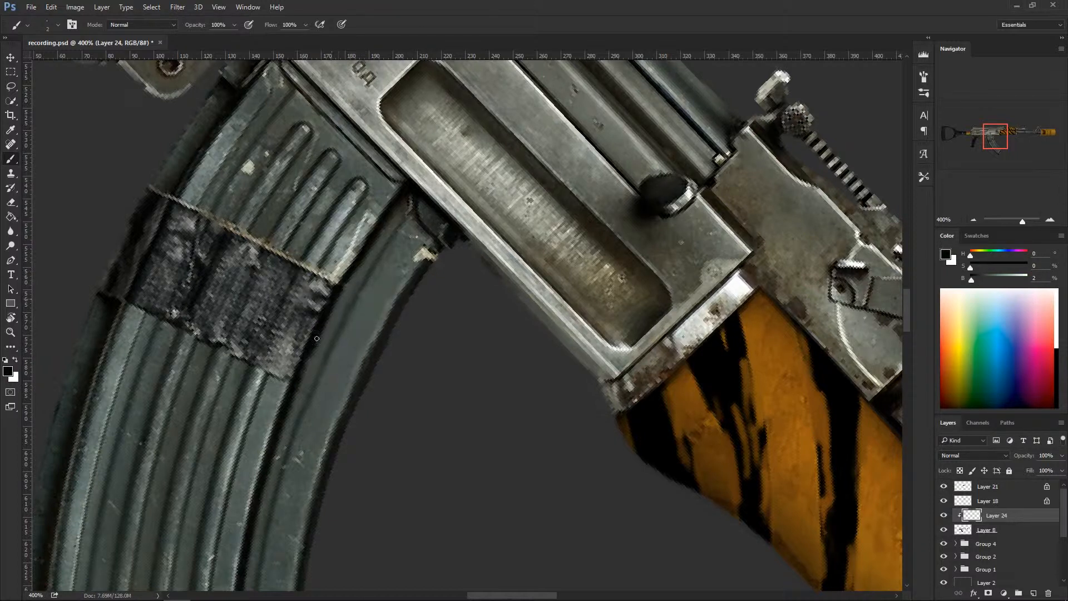
left_click(300, 398, "alt")
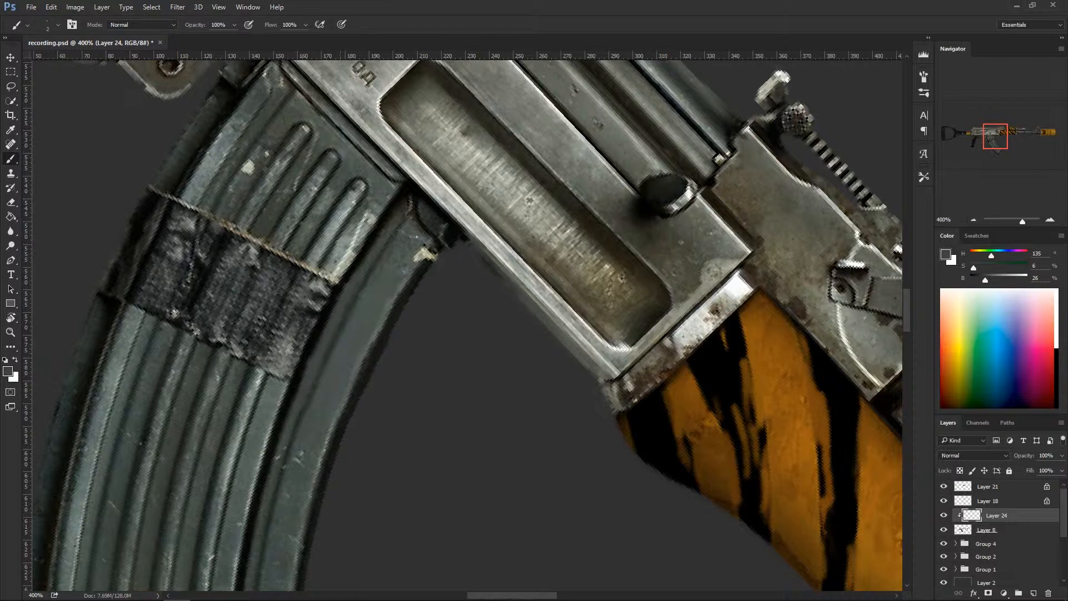
Paint the pale edge highlight of the ribbed face across the tape's end and cover the tape beside it with sampled grey-green.
left_click(335, 279, "alt")
left_click_drag(333, 284, 285, 390)
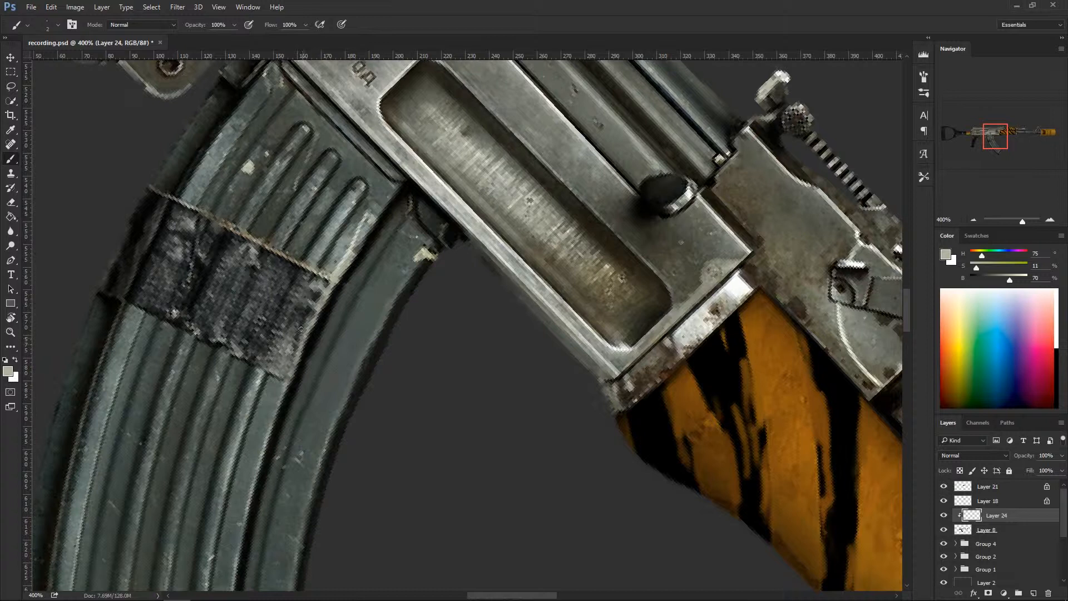
left_click(275, 410, "alt")
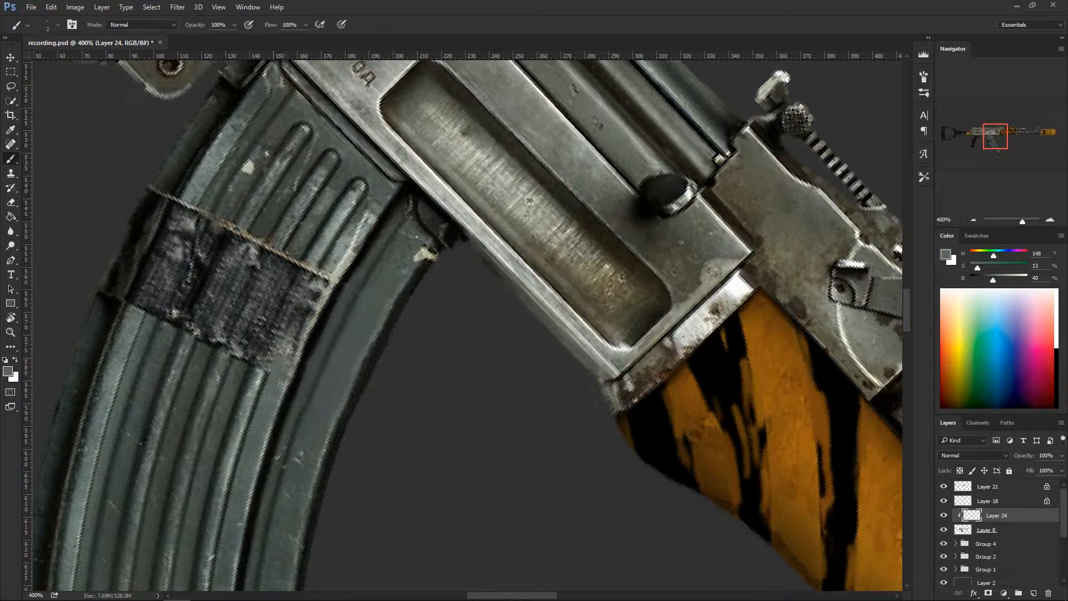
left_click_drag(298, 348, 311, 306)
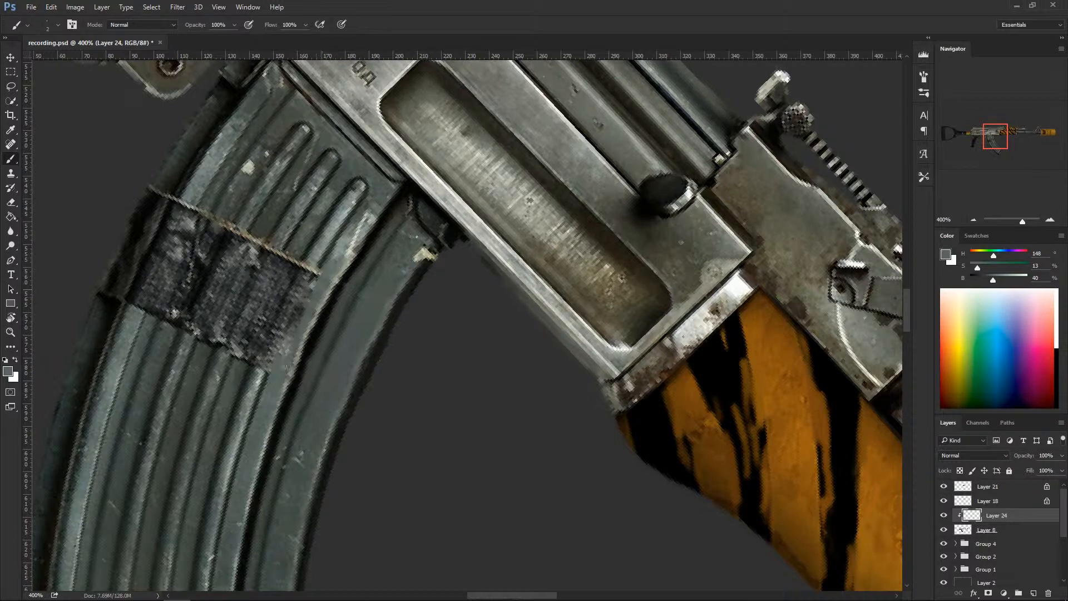
Paint dark shading beside the ribbed face's edge ridge and touch up the ridge's highlight with a sampled light grey.
left_click(322, 262, "alt")
left_click_drag(319, 273, 281, 347)
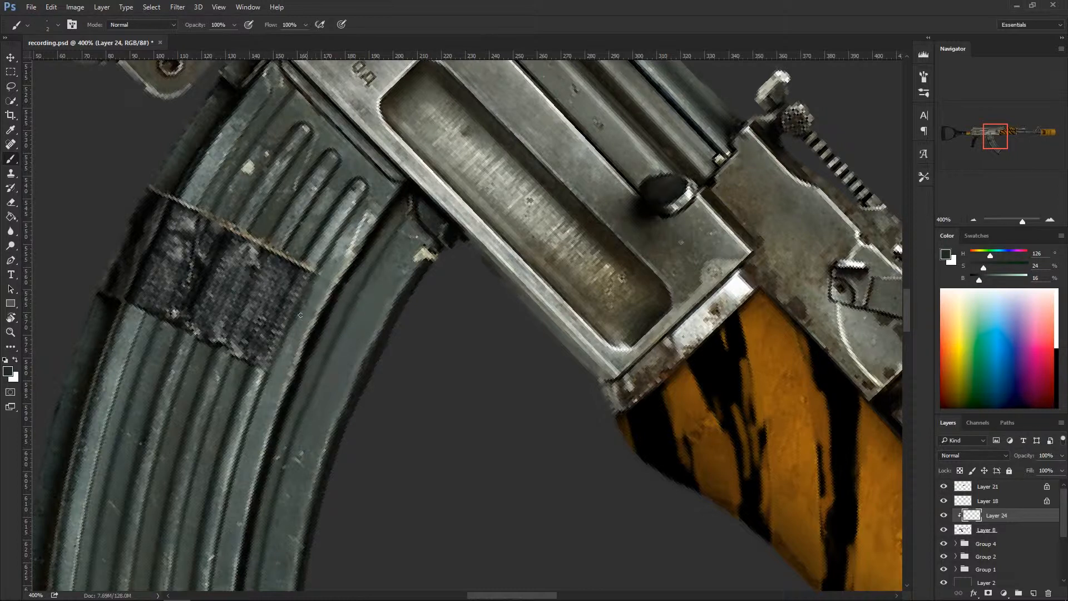
left_click(326, 295, "alt")
left_click(340, 298, "alt")
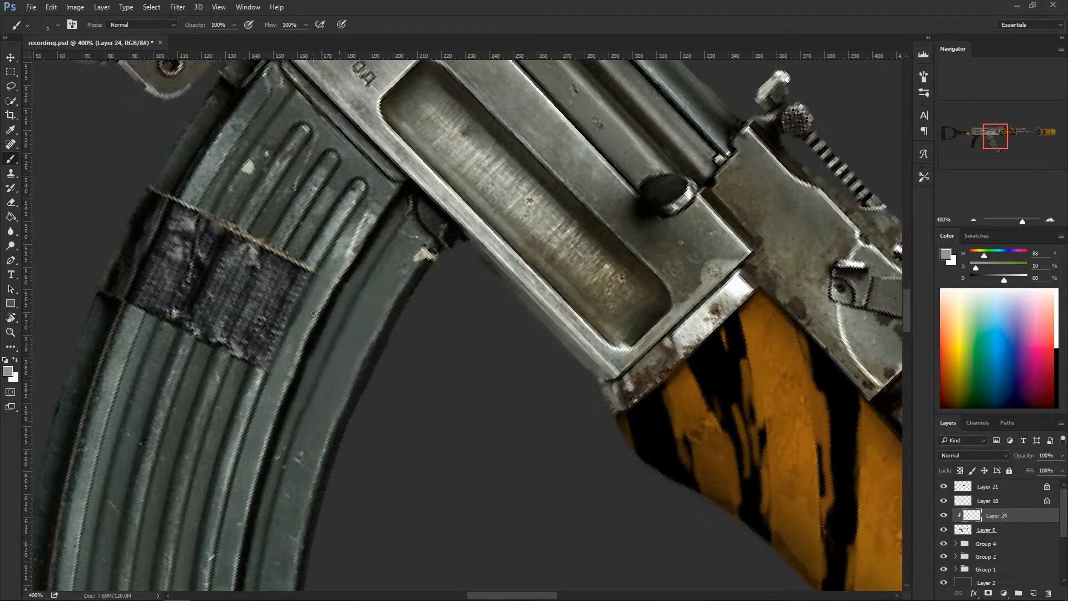
Extend the rib nearest the ribbed face's edge across the tape with sampled mid-grey and dark green-grey shading.
left_click(369, 313, "alt")
left_click(309, 288, "alt")
left_click_drag(306, 271, 267, 359)
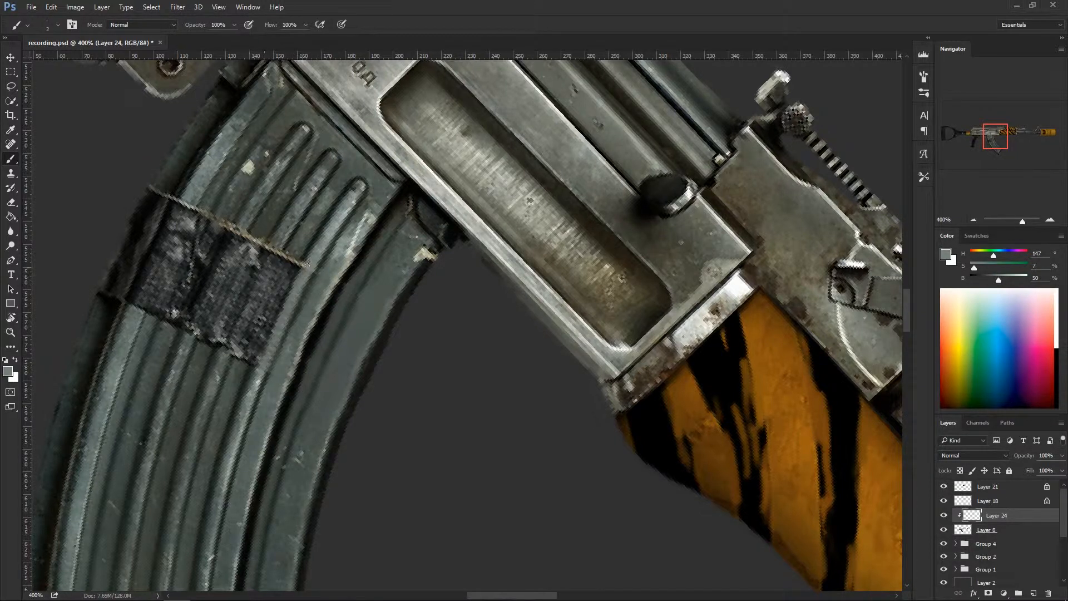
left_click(317, 266, "alt")
left_click_drag(280, 343, 261, 379)
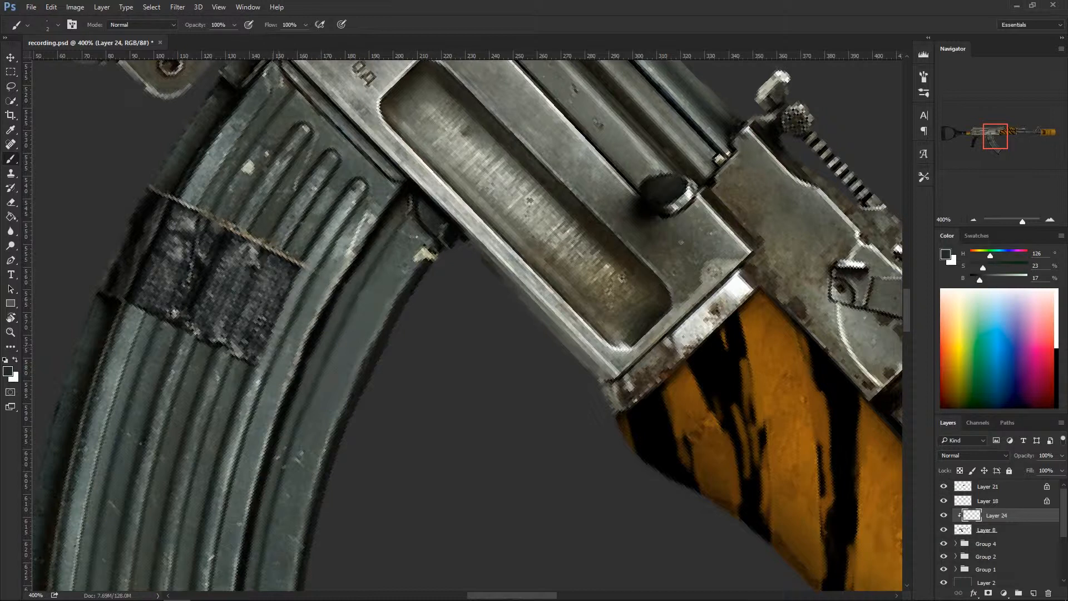
left_click(326, 281, "alt")
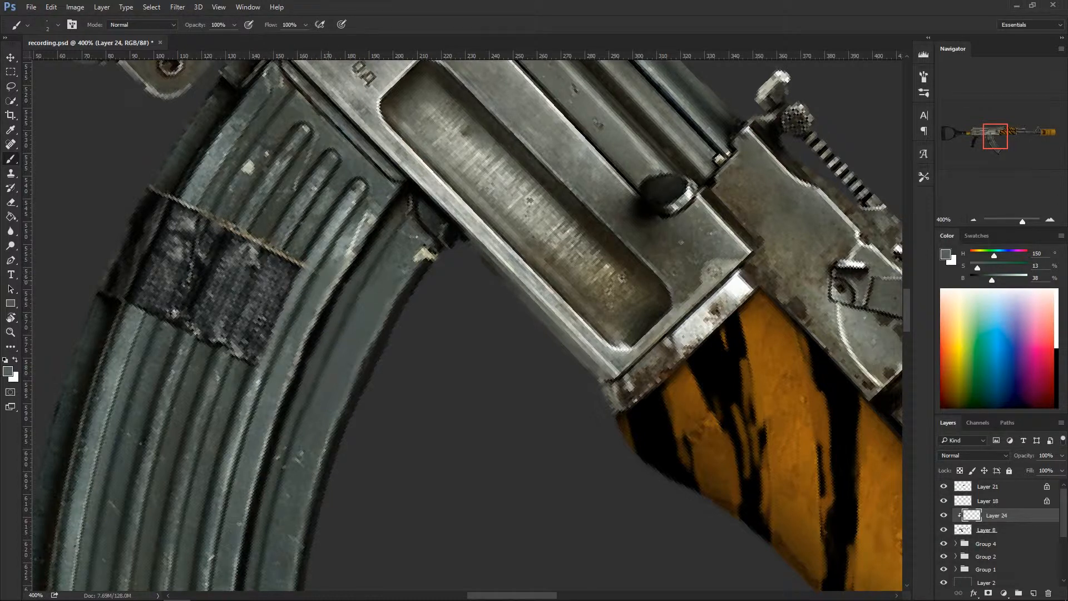
left_click(301, 275, "alt")
left_click(303, 264, "alt")
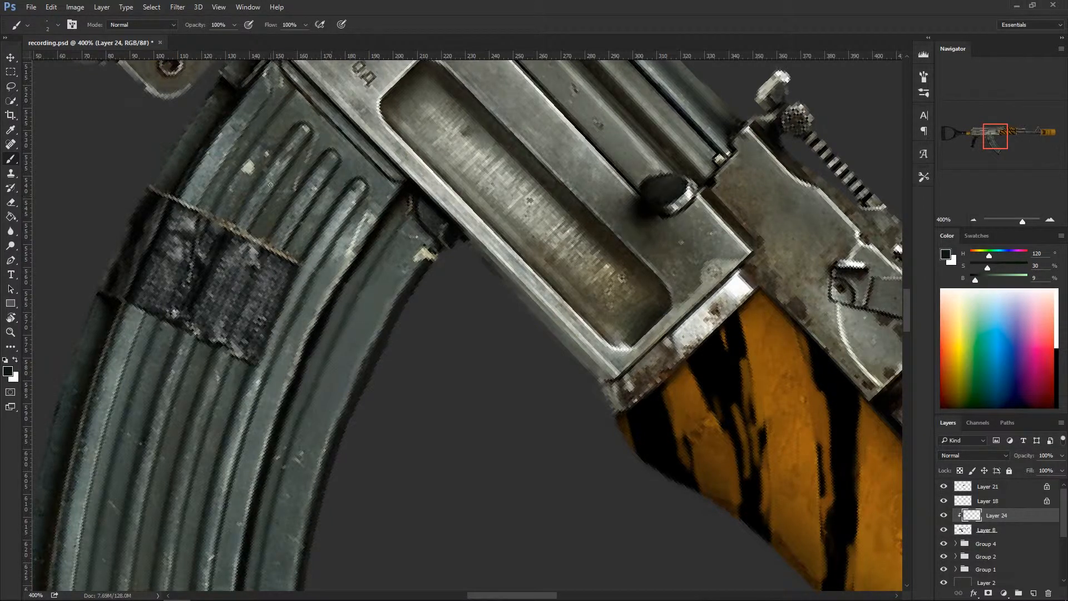
Block in the central ribs and grooves over the tape with sampled flat greys, using a larger brush.
left_click(292, 278, "alt")
mouse_move(295, 252)
left_mouse_down()
mouse_move(282, 279)
mouse_move(286, 253)
mouse_move(270, 297)
mouse_move(207, 258)
mouse_move(182, 284)
mouse_move(265, 287)
mouse_move(266, 239)
mouse_move(317, 243)
mouse_move(294, 252)
mouse_move(247, 347)
left_mouse_up()
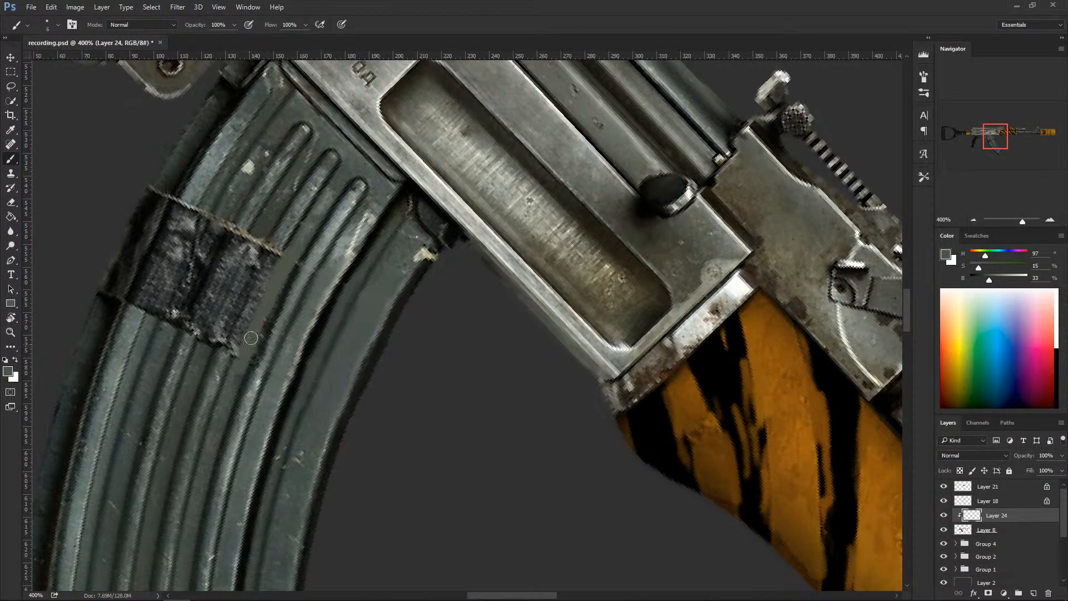
left_click(286, 229, "alt")
left_click_drag(278, 247, 221, 360)
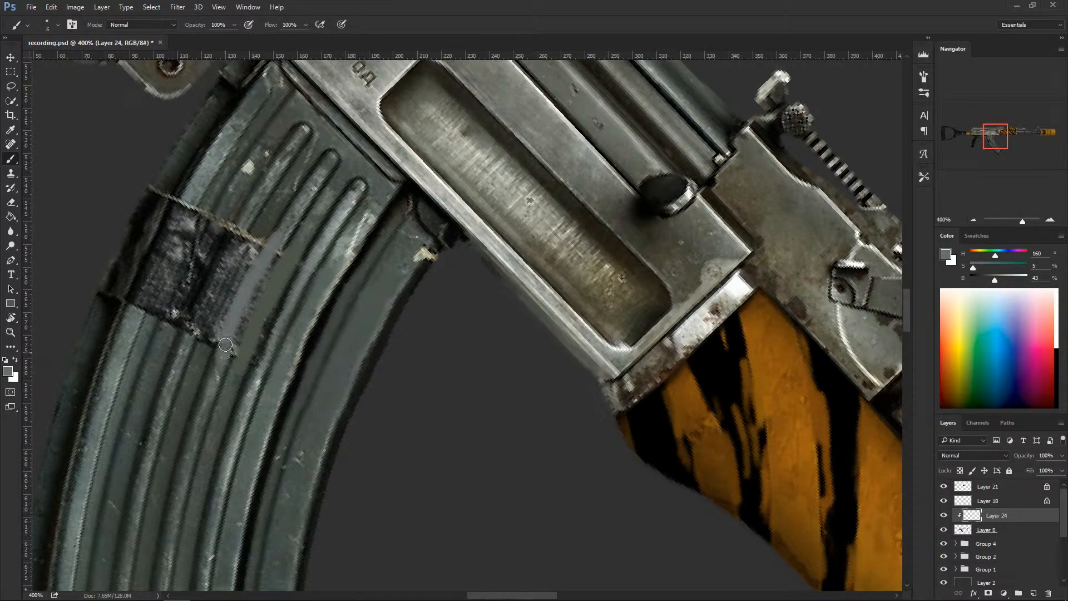
left_click(264, 216, "alt")
left_click_drag(264, 216, 206, 345)
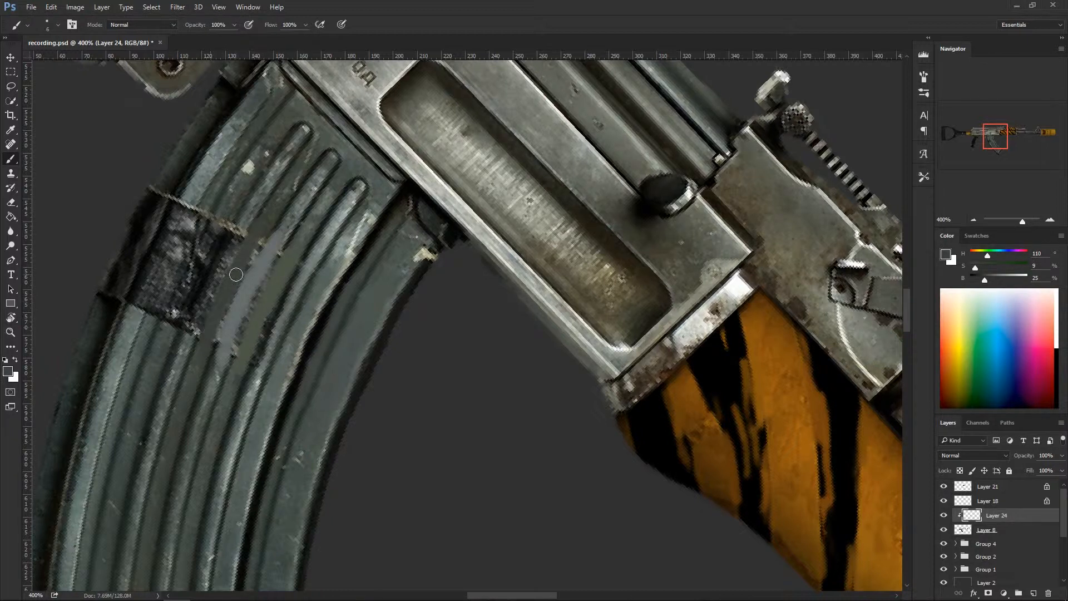
left_click(244, 239, "alt")
left_click_drag(242, 222, 191, 341)
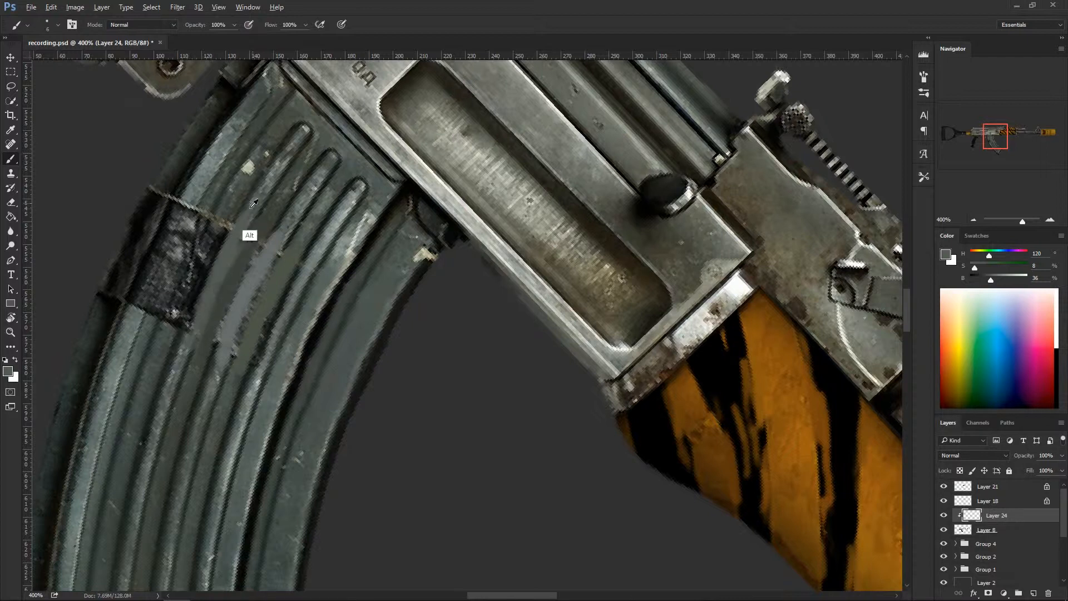
Block in the remaining tape up to the outermost ridge with sampled greys and a lighter grey-green on that ridge.
left_click(226, 238, "alt")
mouse_move(223, 215)
left_mouse_down()
mouse_move(169, 334)
mouse_move(196, 270)
left_mouse_up()
left_click(202, 227, "alt")
left_click_drag(204, 200, 152, 331)
left_click_drag(174, 257, 161, 289)
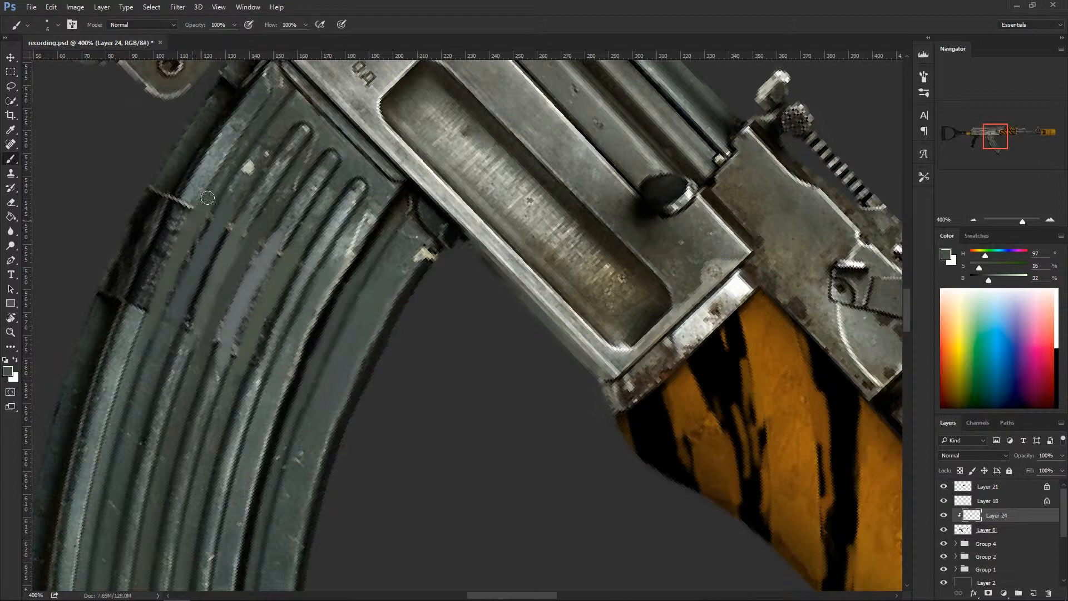
left_click(192, 199, "alt")
mouse_move(168, 243)
left_mouse_down()
mouse_move(178, 214)
mouse_move(136, 299)
mouse_move(144, 313)
mouse_move(150, 285)
left_mouse_up()
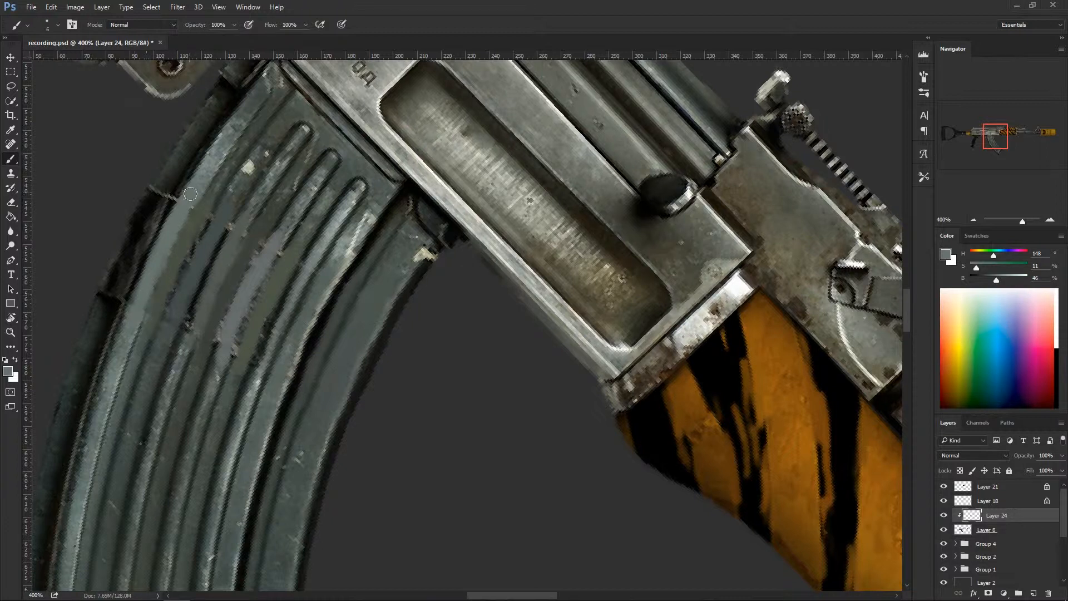
Cover the tape on the magazine's dark convex side with sampled near-black and dark grey-green.
left_click(167, 210, "alt")
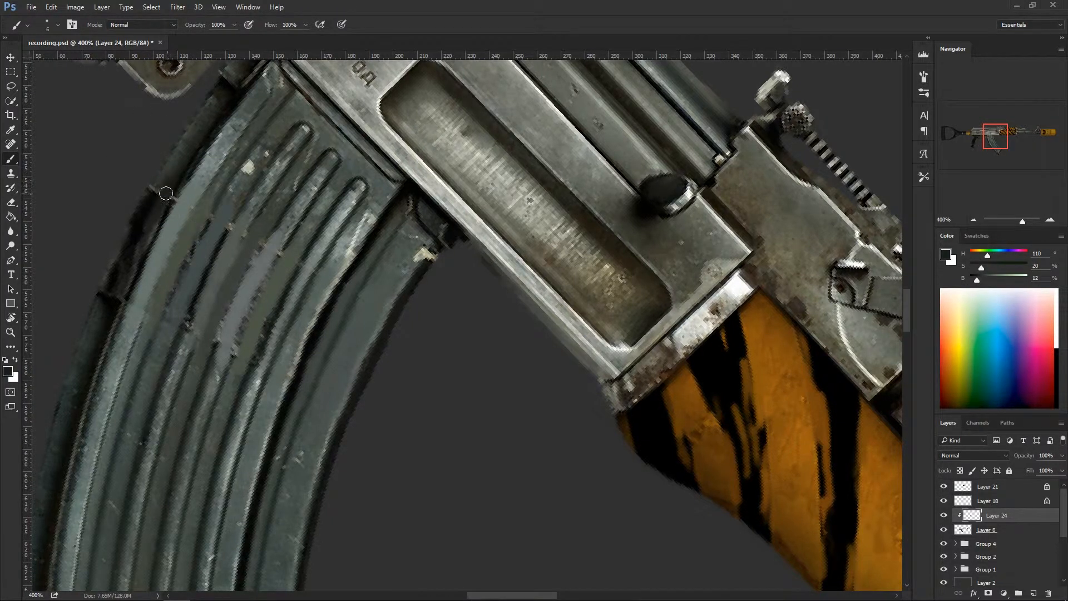
left_click(111, 307, "alt")
left_click_drag(113, 305, 167, 196)
left_click(163, 176, "alt")
left_click_drag(129, 240, 160, 167)
mouse_move(115, 258)
left_mouse_down()
mouse_move(103, 292)
mouse_move(122, 246)
left_mouse_up()
left_click(114, 305, "alt")
mouse_move(118, 282)
left_mouse_down()
mouse_move(157, 186)
mouse_move(142, 218)
left_mouse_up()
left_click(171, 167, "alt")
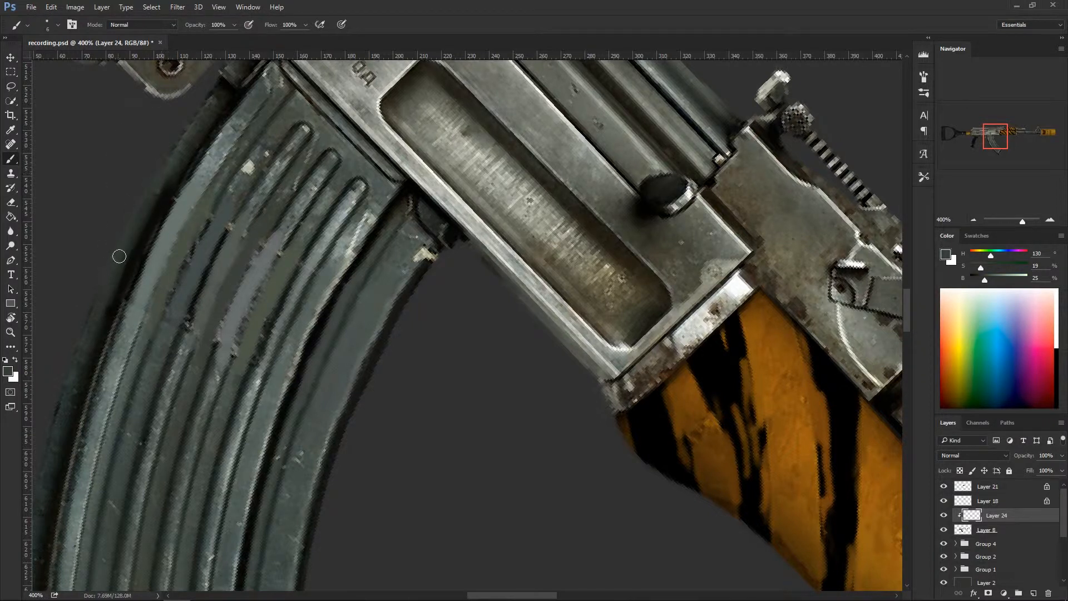
left_click_drag(175, 170, 169, 189)
Refine the outermost ridge with a smaller brush, adding a near-black edge line, dark grey shading and a light grey highlight.
key("bracketleft")
key("bracketleft")
key("bracketleft")
left_click(202, 167, "alt")
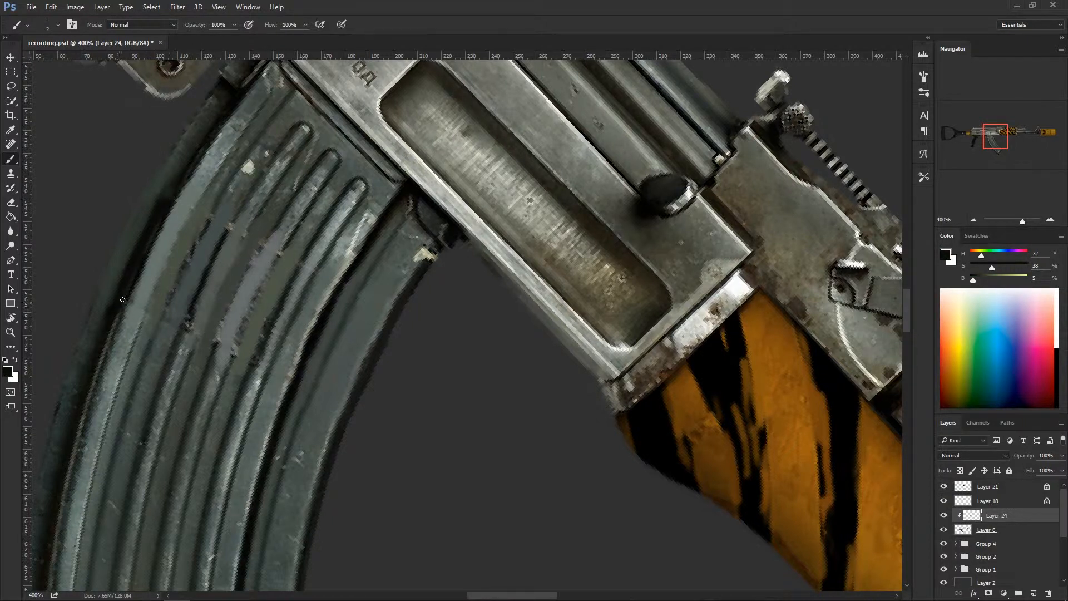
left_click(220, 176, "alt")
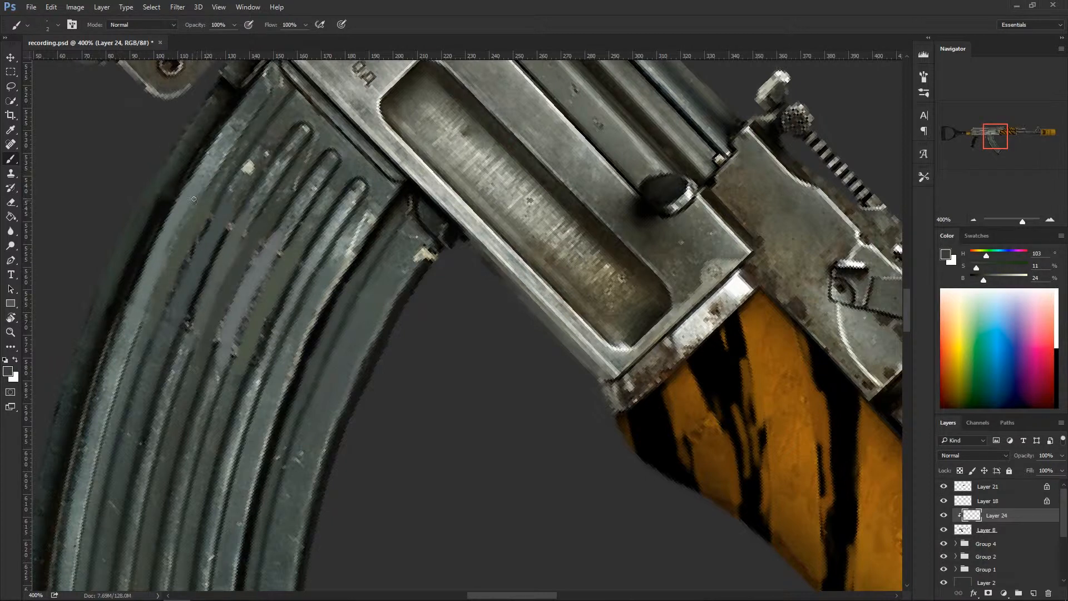
left_click(198, 219, "alt")
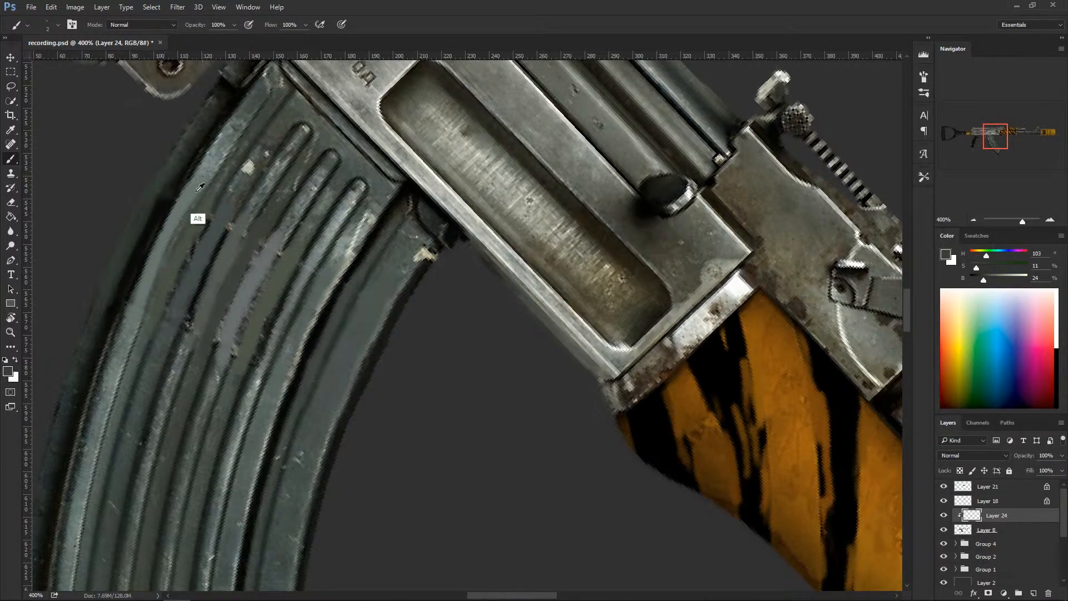
left_click(207, 195, "alt")
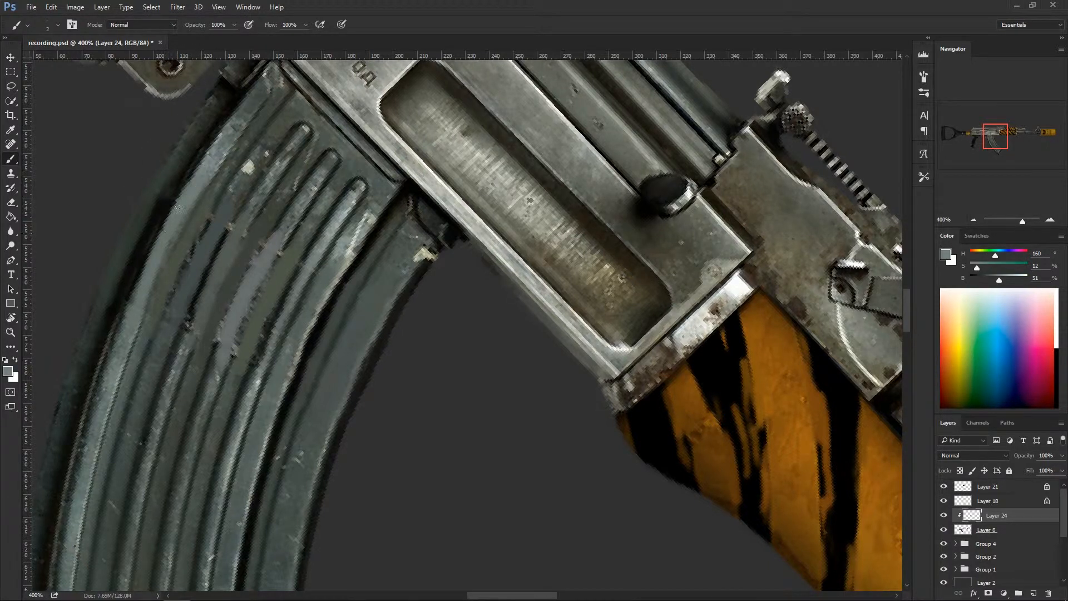
Rebuild the groove beside the outermost ridge with sampled dark and mid greys, covering the leftover tape marks.
left_click(223, 178, "alt")
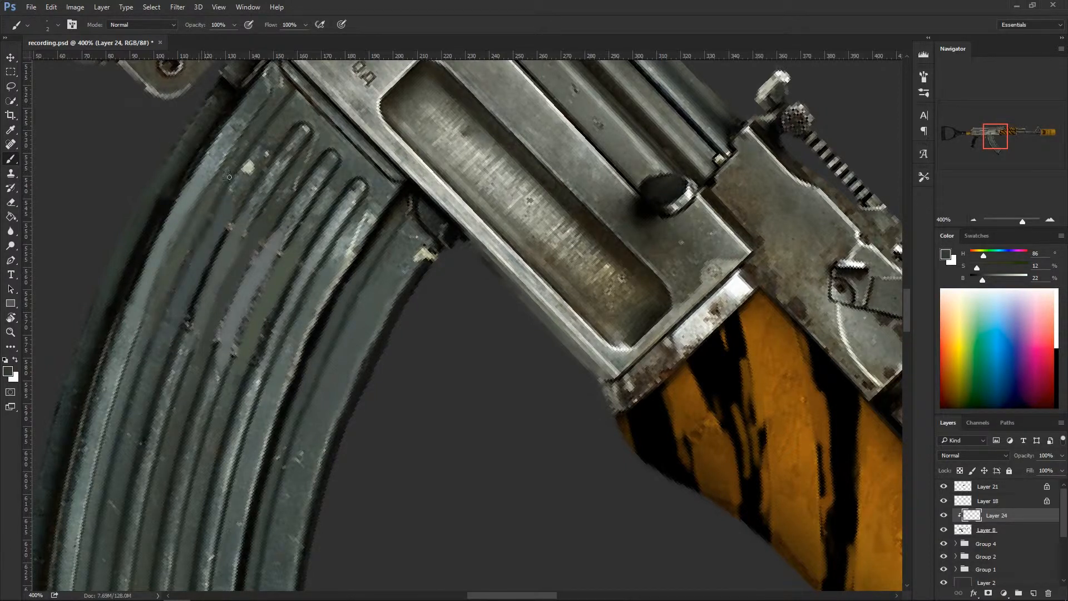
left_click(199, 245, "alt")
left_click(196, 271, "alt")
left_click(239, 195, "alt")
mouse_move(228, 196)
left_mouse_down()
mouse_move(200, 240)
mouse_move(228, 233)
mouse_move(217, 247)
left_mouse_up()
left_click(225, 237, "alt")
left_click(242, 201, "alt")
mouse_move(240, 214)
left_mouse_down()
mouse_move(190, 318)
mouse_move(203, 267)
mouse_move(250, 198)
left_mouse_up()
Shade the second rib and its adjoining groove with sampled dark green-grey and mid-grey, covering the last dark specks.
left_click(173, 375, "alt")
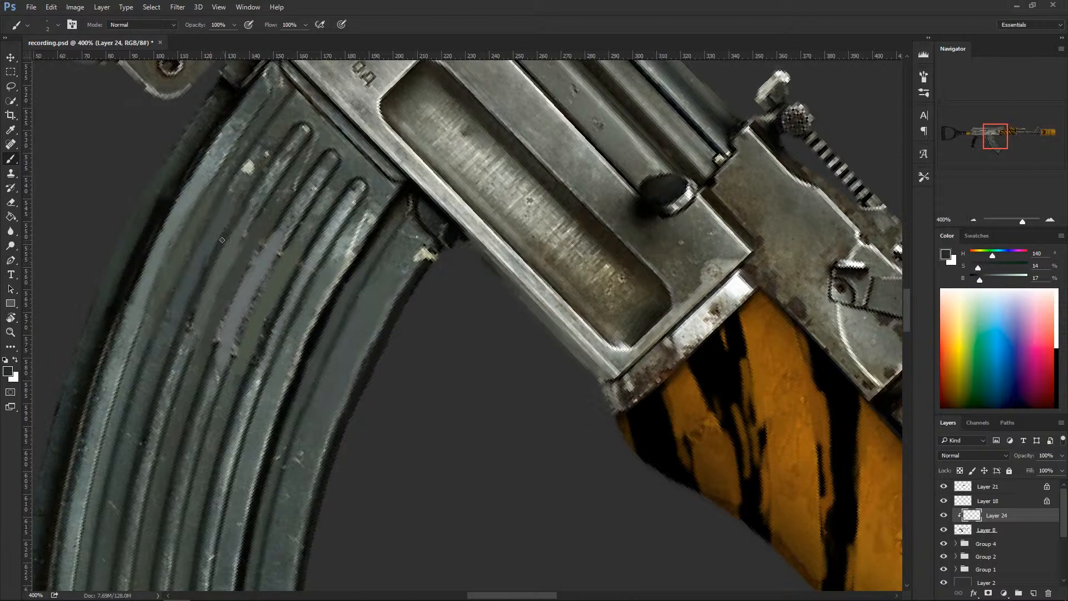
left_click(243, 211, "alt")
left_click(246, 248, "alt")
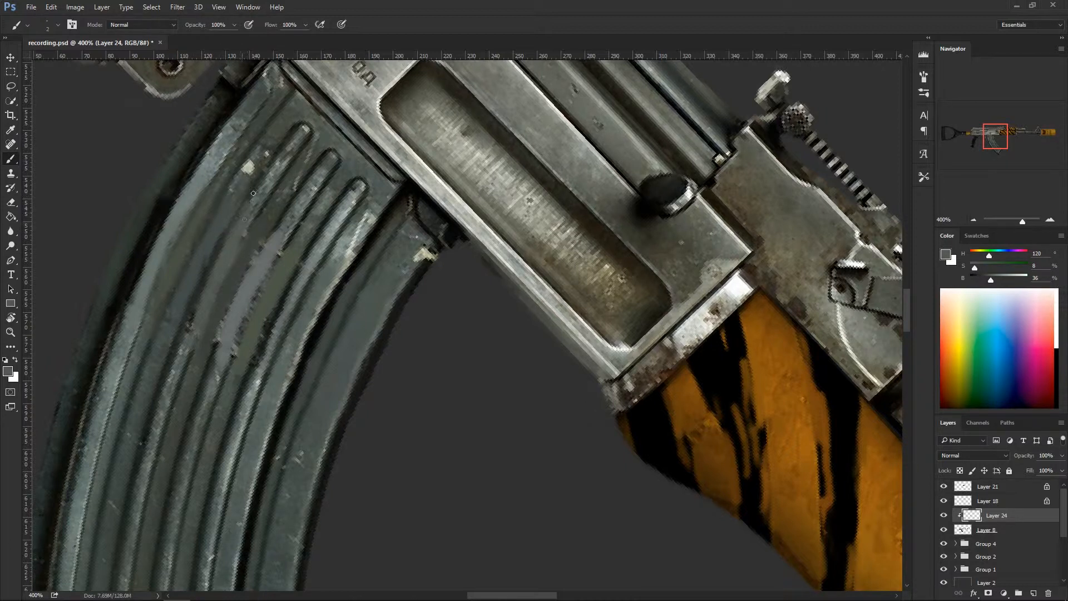
left_click(204, 328, "alt")
left_click(204, 307, "alt")
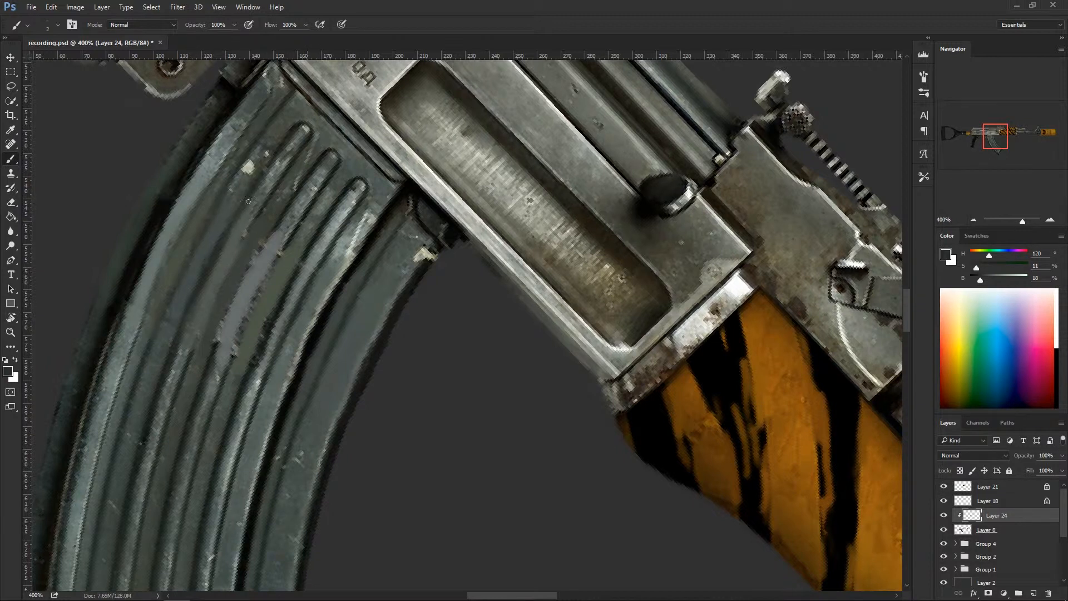
Extend the dark shading line along the second rib's inner side through the repainted area with sampled dark grey.
left_click(267, 203, "alt")
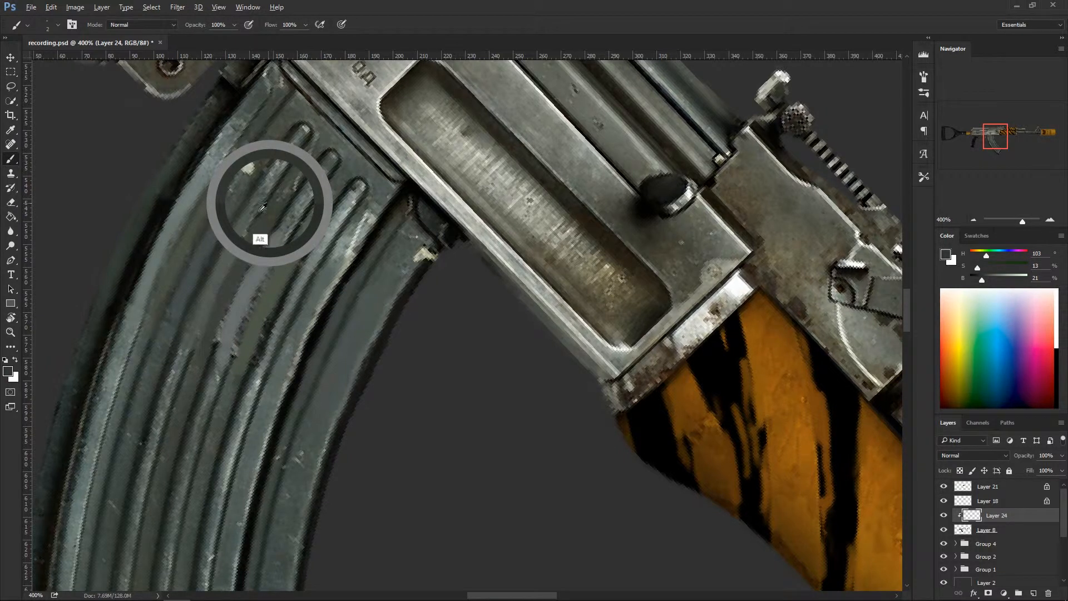
left_click(195, 352, "alt")
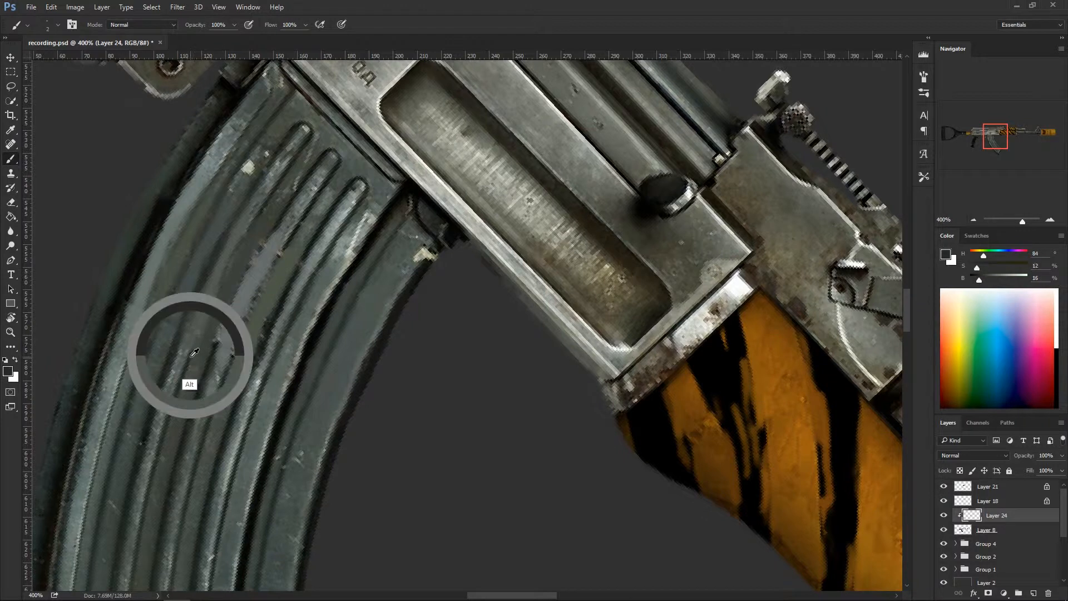
left_click_drag(194, 353, 247, 240)
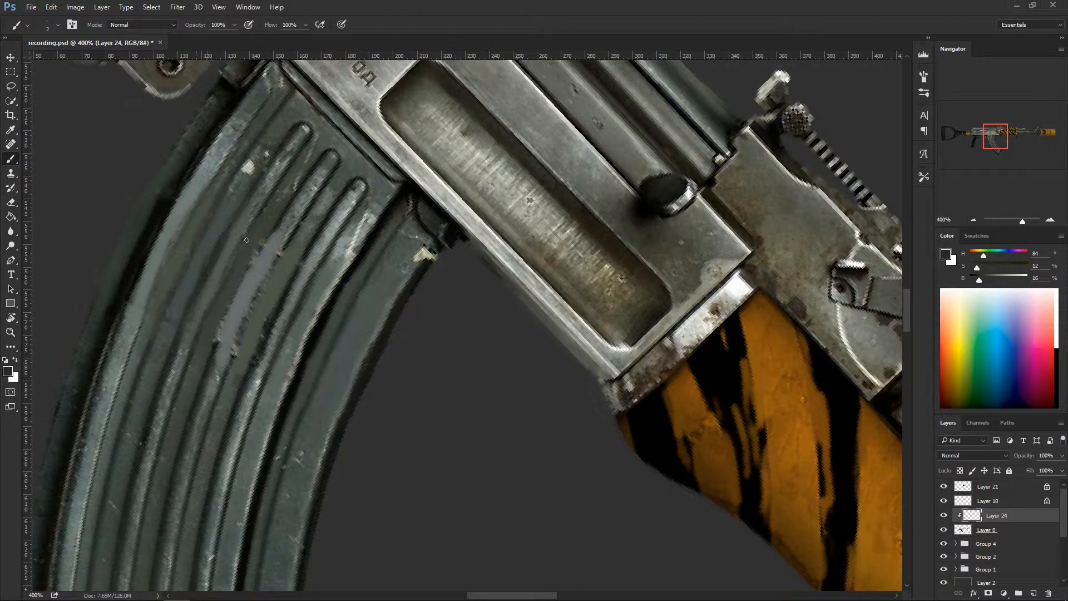
Blend the second rib and the outermost ridge into the original metal with sampled mid and light greys.
left_click(205, 312, "alt")
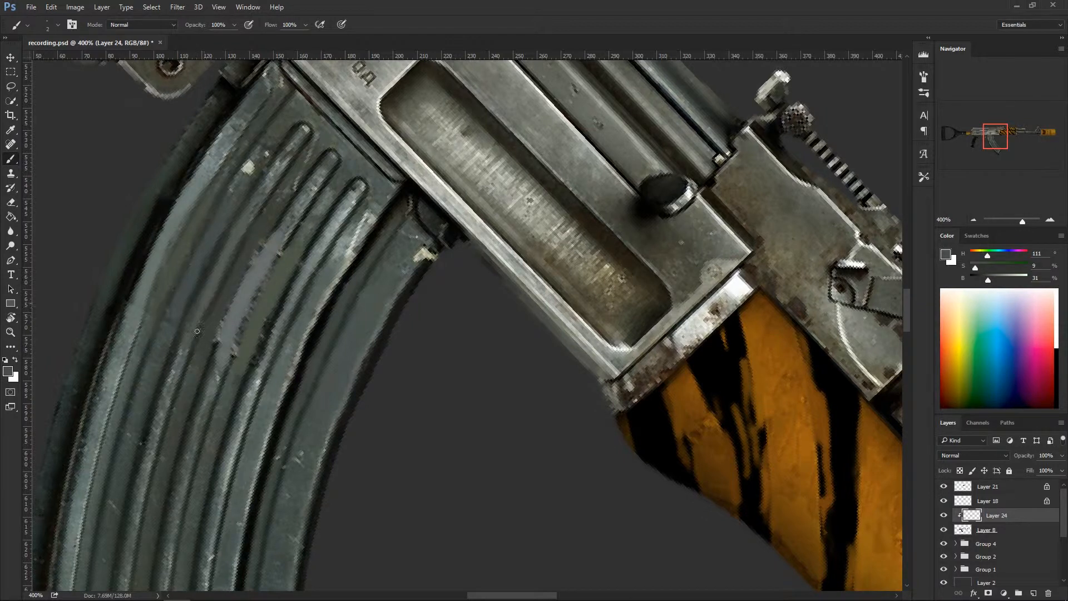
left_click(195, 326, "alt")
left_click(173, 312, "alt")
left_click(136, 341, "alt")
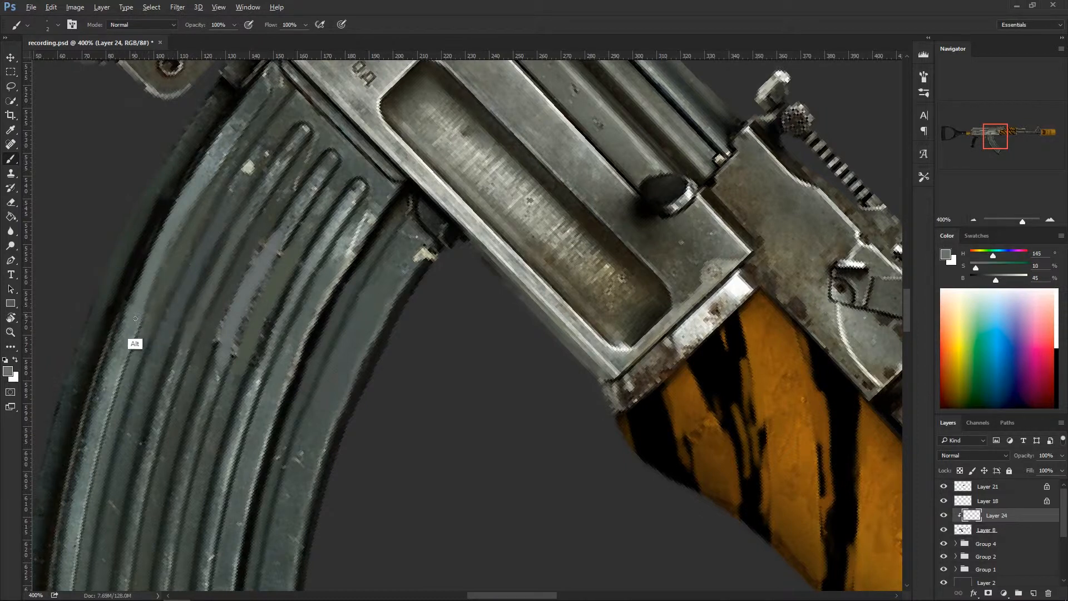
left_click(161, 298, "alt")
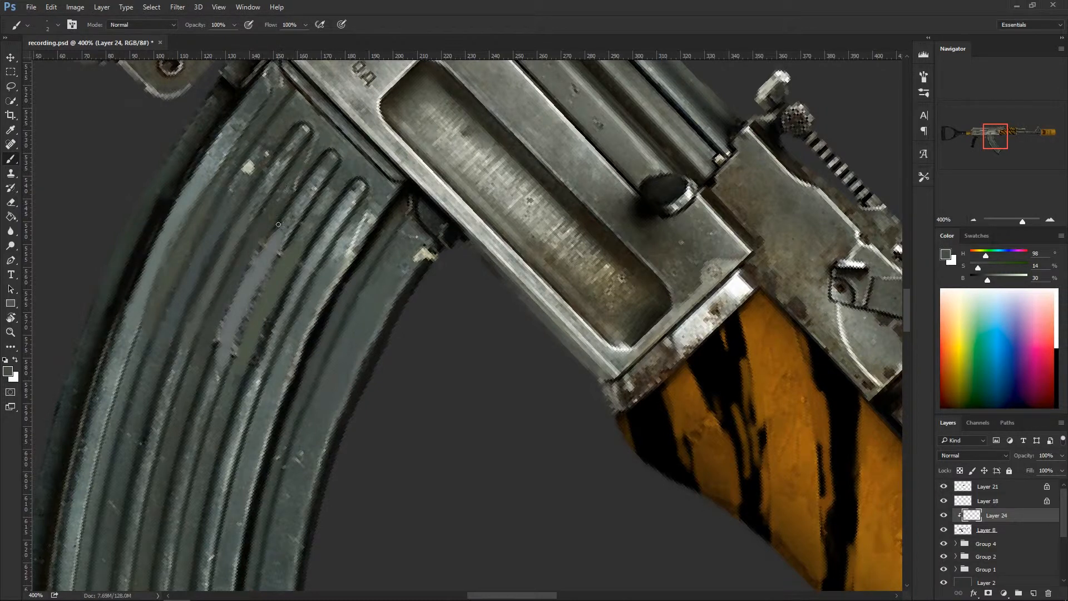
Clean up the ragged edges of the middle rib's light grey patch with sampled dark green-grey and mid-grey.
left_click(281, 248, "alt")
left_click(278, 246, "alt")
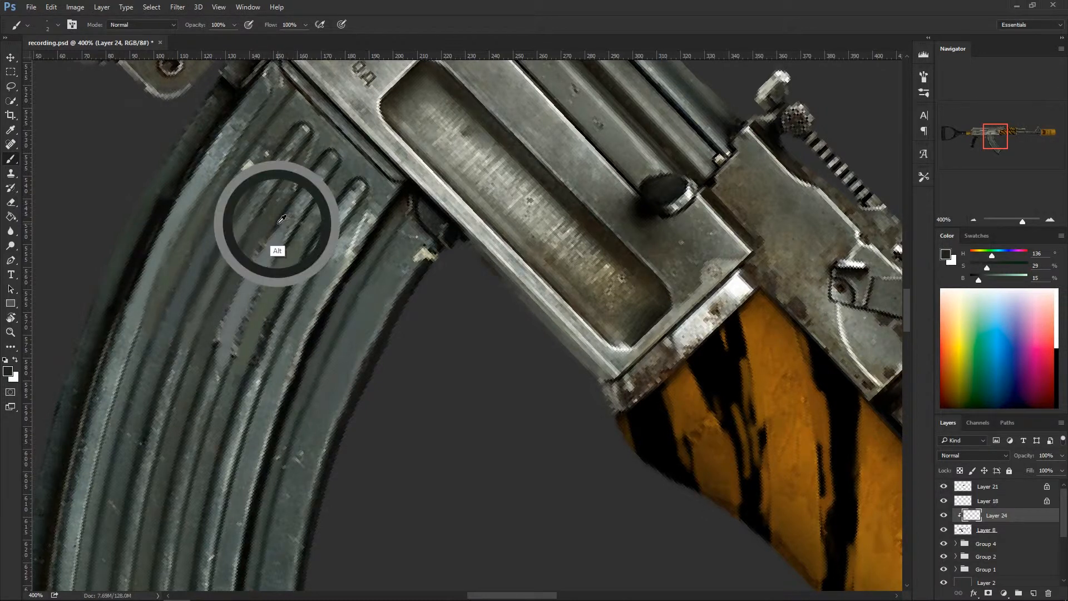
mouse_move(267, 245)
left_mouse_down()
mouse_move(225, 332)
mouse_move(261, 253)
left_mouse_up()
left_click(257, 251, "alt")
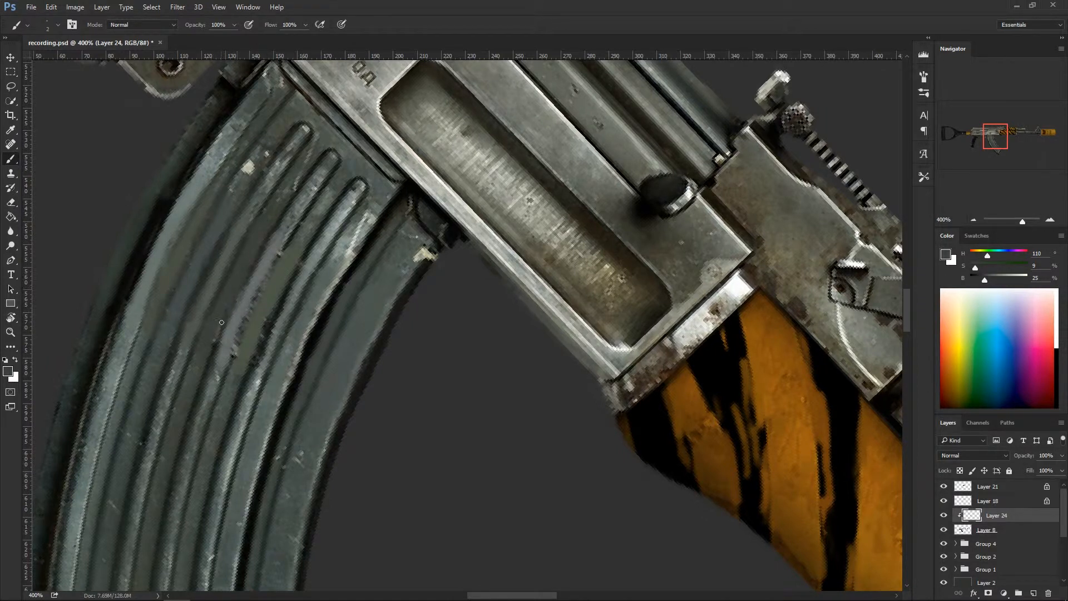
left_click(218, 376, "alt")
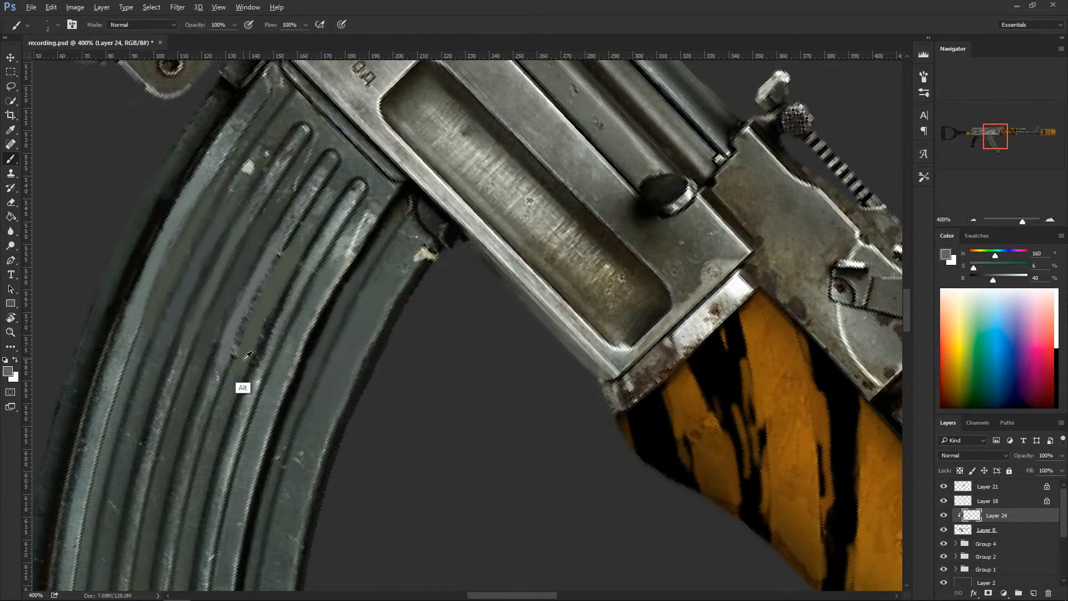
left_click(237, 390, "alt")
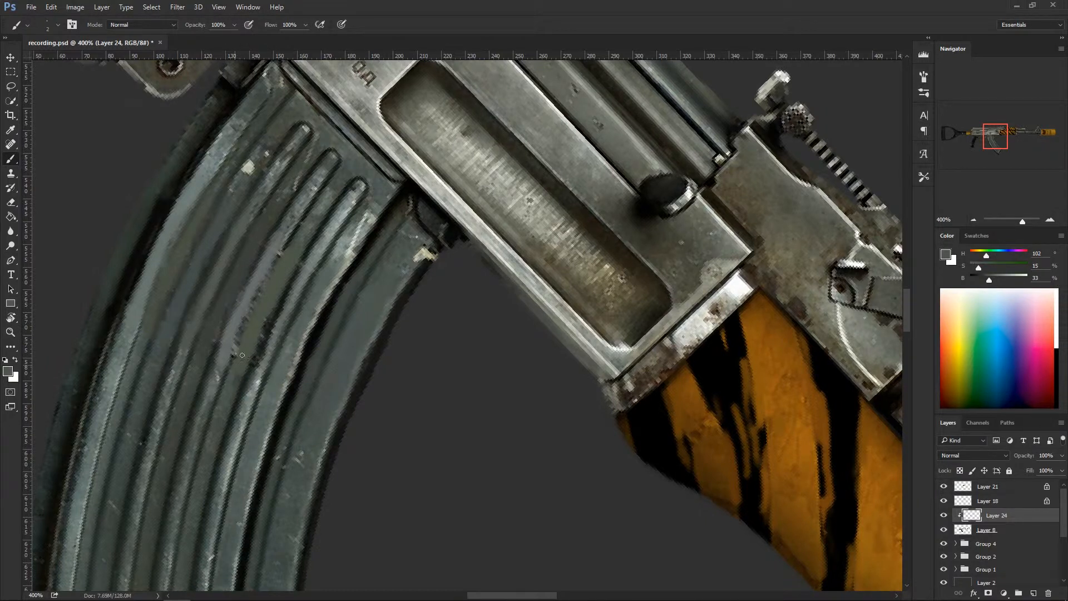
Paint the dark shadow line along the middle rib's inner edge with sampled near-black green, blending its lower end with sampled grey.
left_click(290, 238, "alt")
left_click(289, 238, "alt")
left_click(290, 238, "alt")
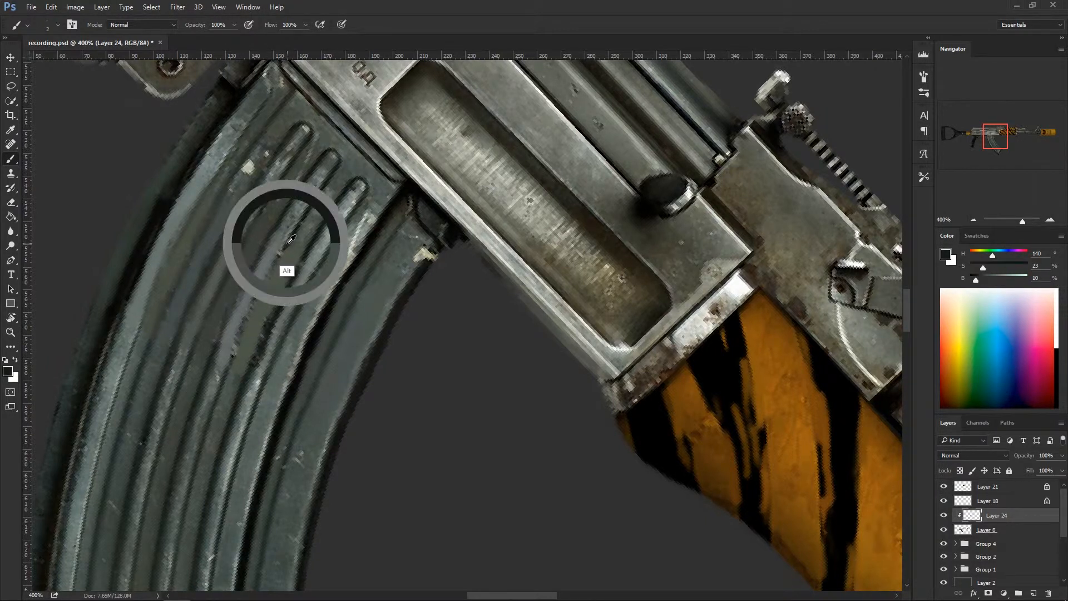
mouse_move(255, 305)
left_mouse_down()
mouse_move(233, 357)
mouse_move(233, 345)
left_mouse_up()
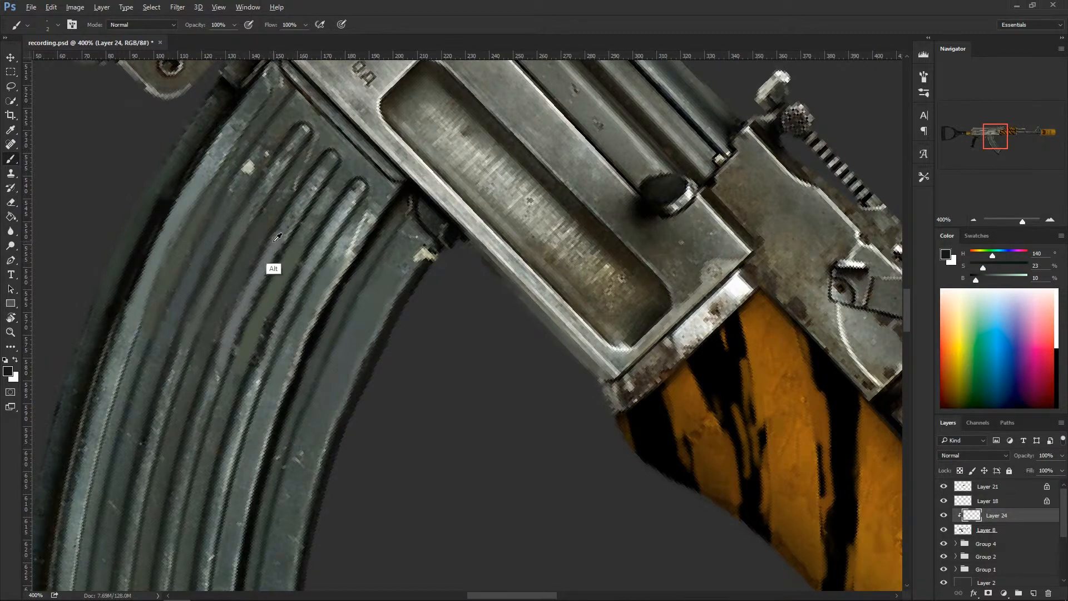
left_click(296, 250, "alt")
left_click_drag(239, 351, 235, 373)
left_click(234, 385, "alt")
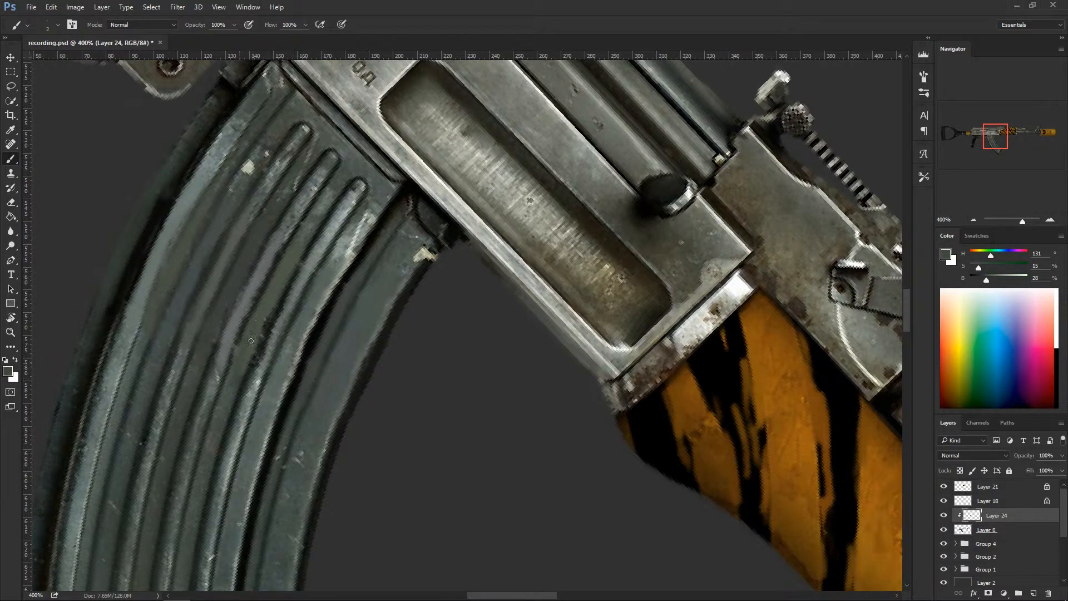
Touch up the rib and grooves on both sides of the middle rib with sampled light, mid and dark greys.
left_click(303, 282, "alt")
left_click(300, 279, "alt")
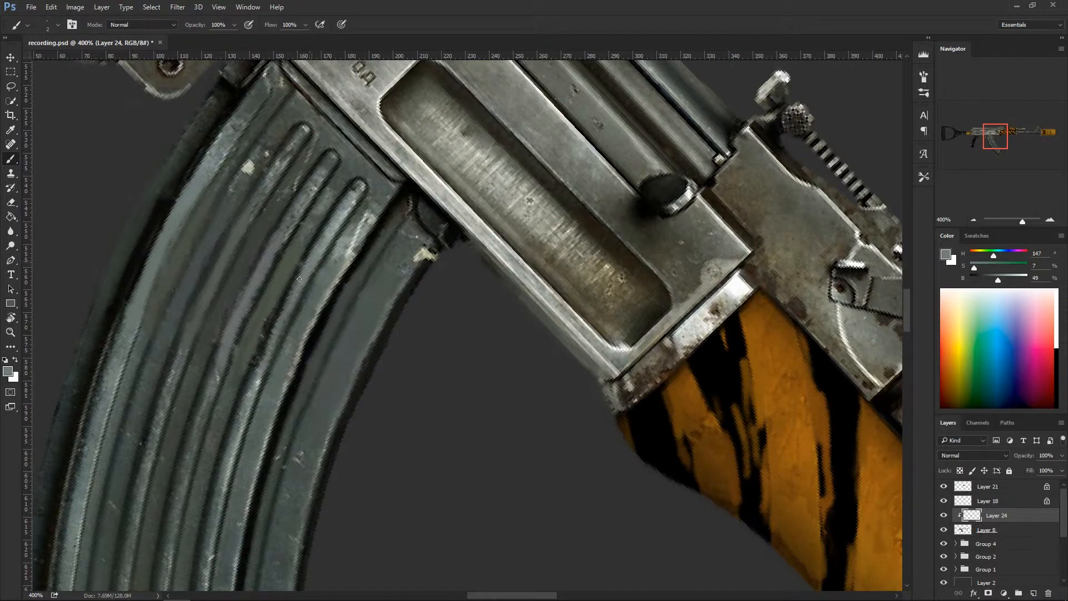
left_click(307, 249, "alt")
left_click(263, 236, "alt")
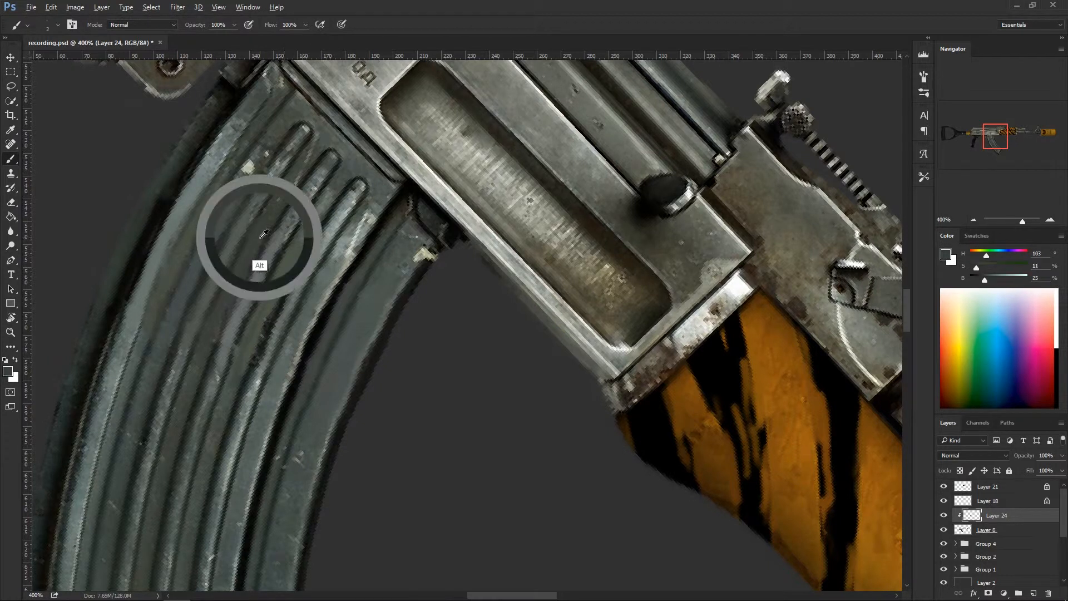
left_click(243, 236, "alt")
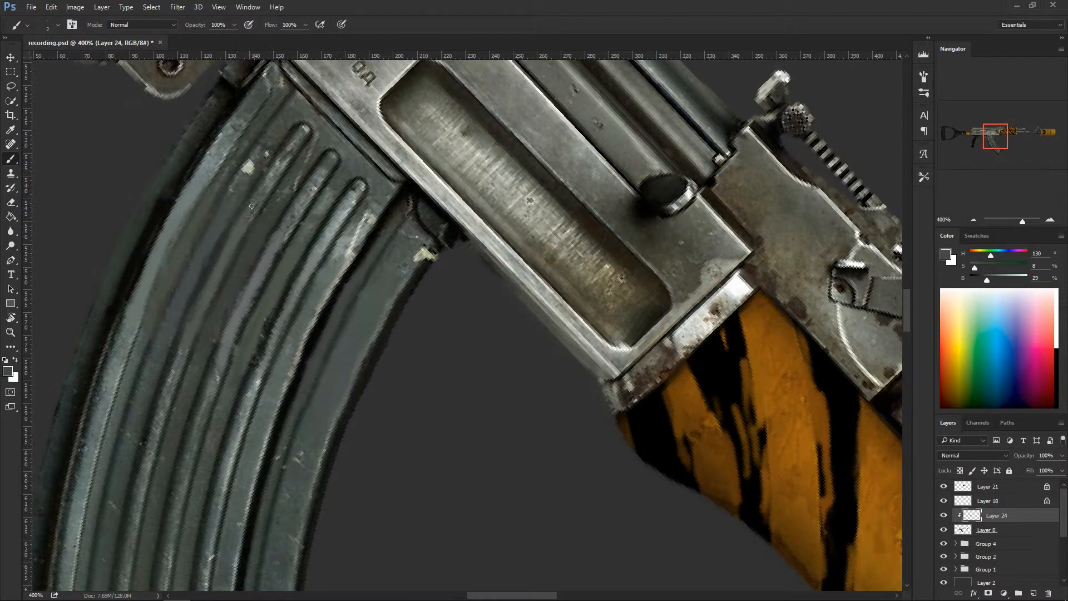
left_click(236, 337, "alt")
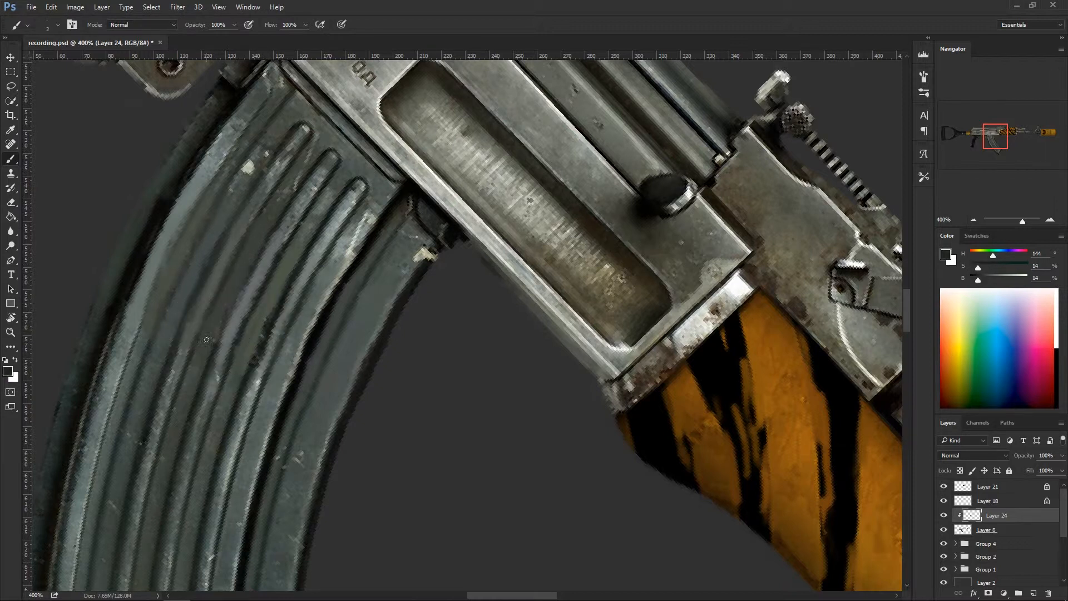
Refine the magazine's outermost ridge and its outer edge with sampled mid-grey and near-black.
left_click(168, 330, "alt")
left_click(137, 342, "alt")
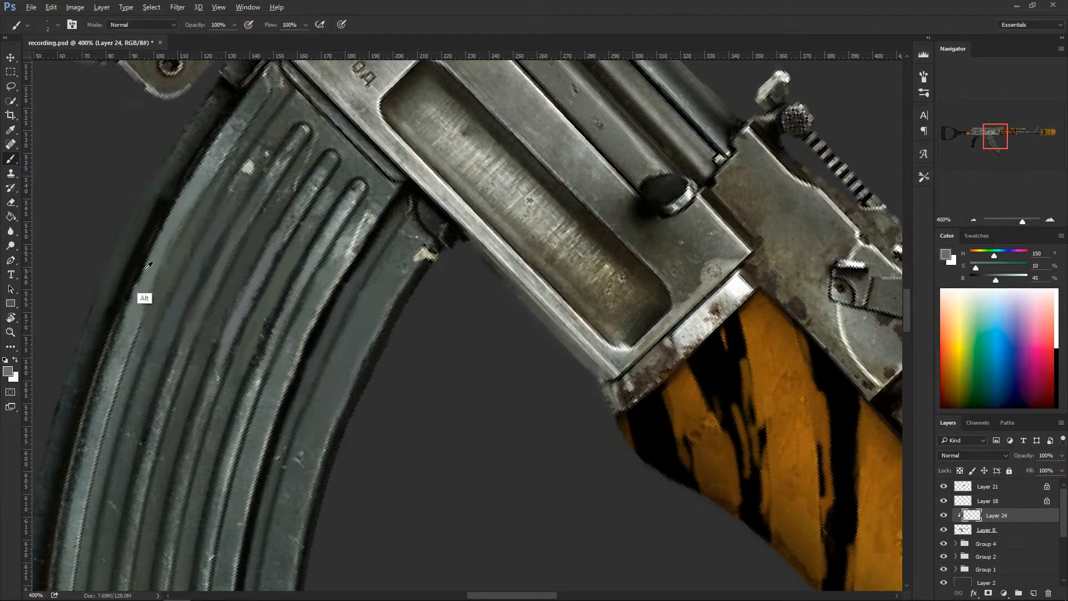
left_click(137, 301, "alt")
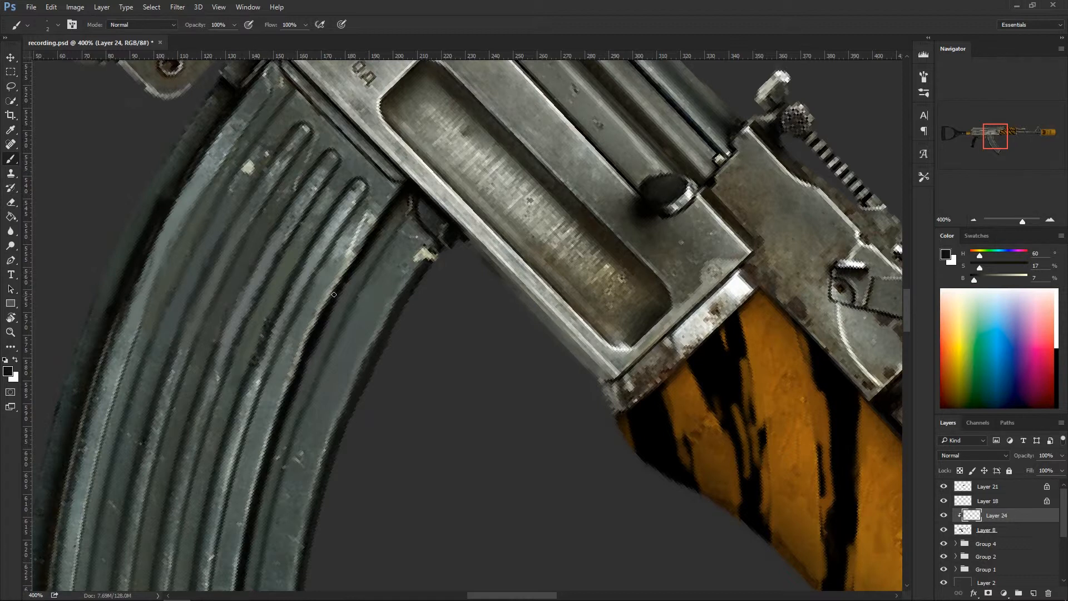
Paint over the beige tape remnant at the magazine's upper front edge with sampled greys and darken that edge.
left_click(411, 250, "alt")
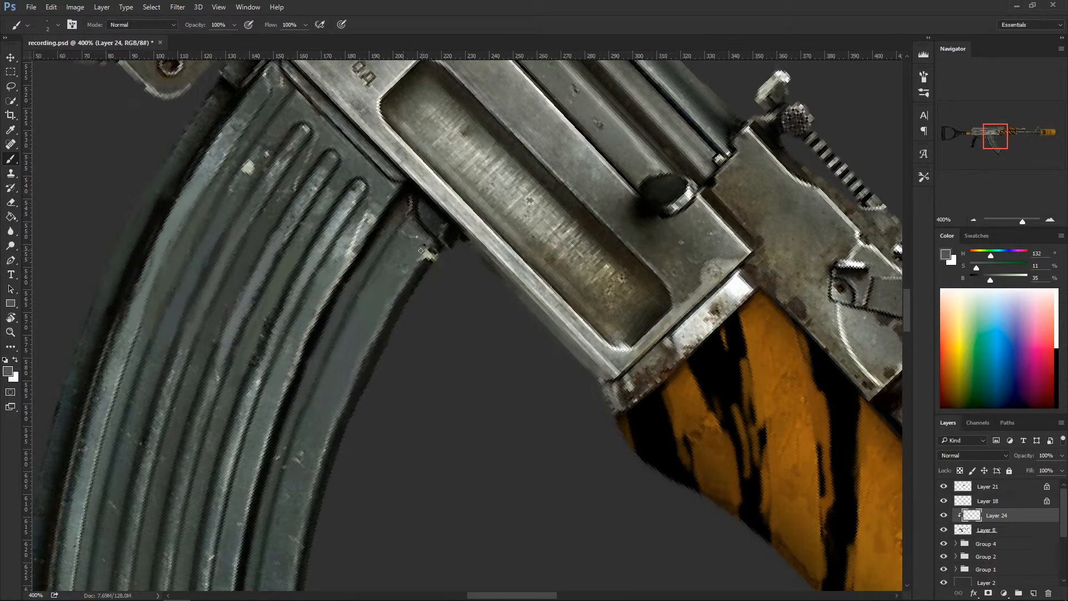
left_click(420, 294, "alt")
mouse_move(427, 250)
left_mouse_down()
mouse_move(396, 282)
mouse_move(386, 317)
left_mouse_up()
Touch up the rounded rib tops with sampled light grey and reinforce the middle ribs' shading with sampled dark and mid greys.
left_click(371, 219, "alt")
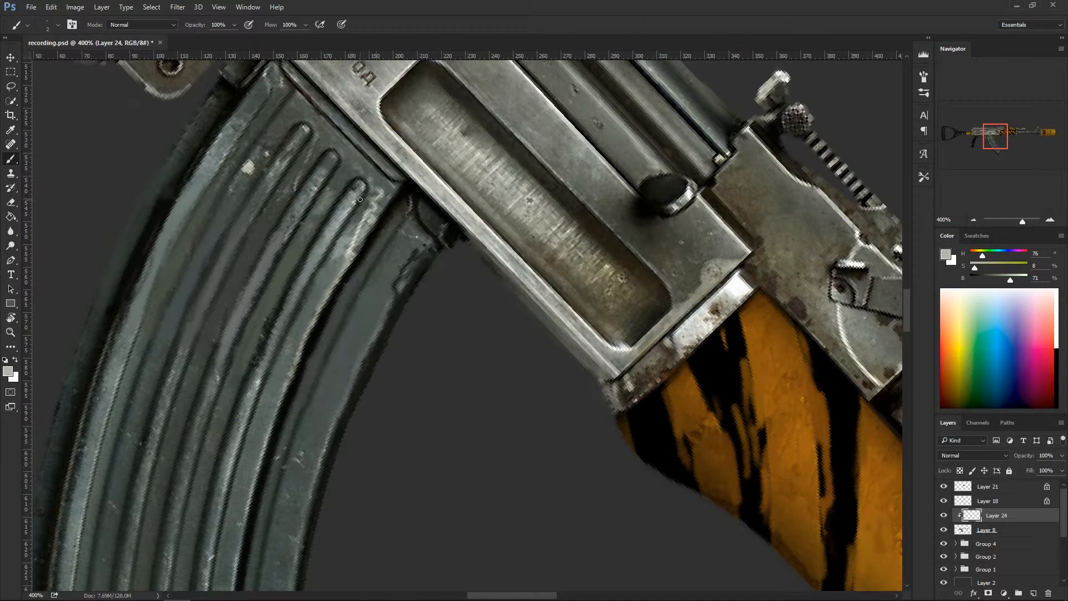
left_click(330, 184, "alt")
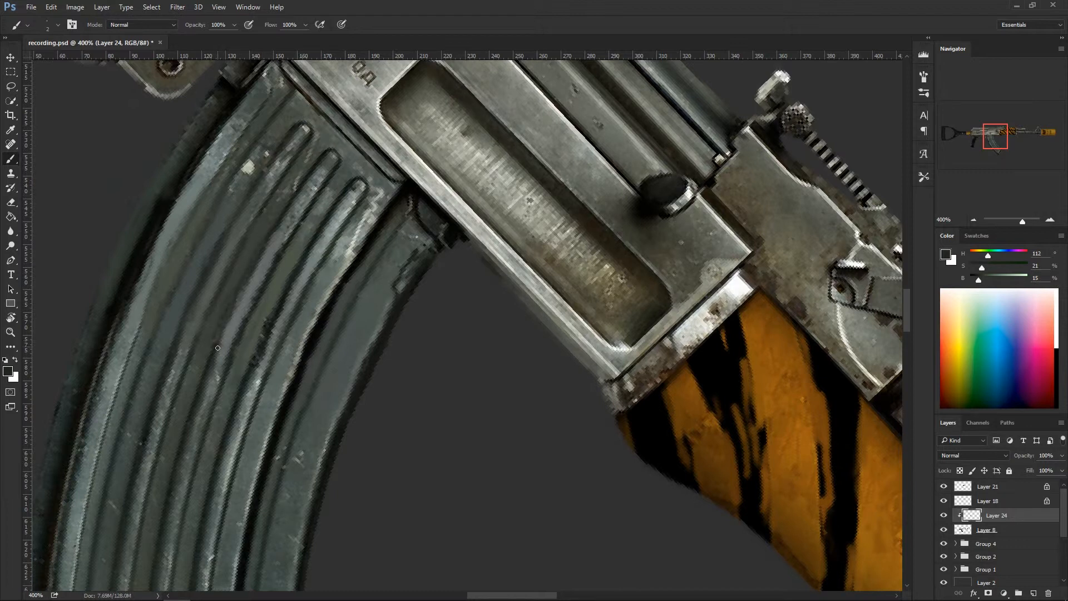
left_click(232, 303, "alt")
left_click(270, 308, "alt")
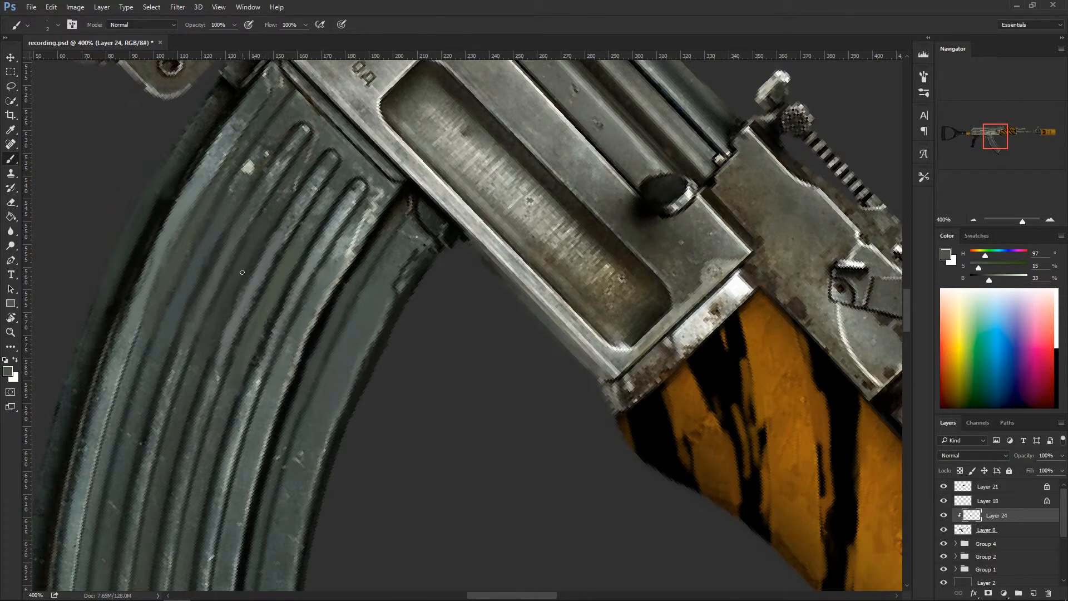
Deepen the groove shading between the outer ribs with sampled dark green-grey and blend it using sampled mid-grey.
left_click(187, 372, "alt")
left_click(187, 373, "alt")
left_click_drag(232, 250, 241, 238)
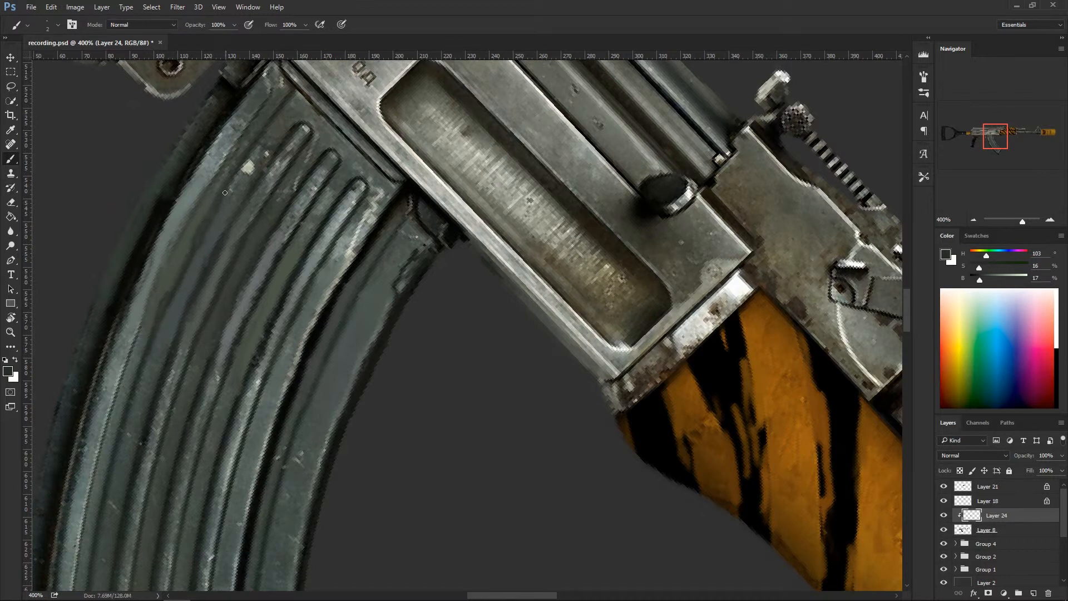
left_click(191, 243, "alt")
left_click(187, 313, "alt")
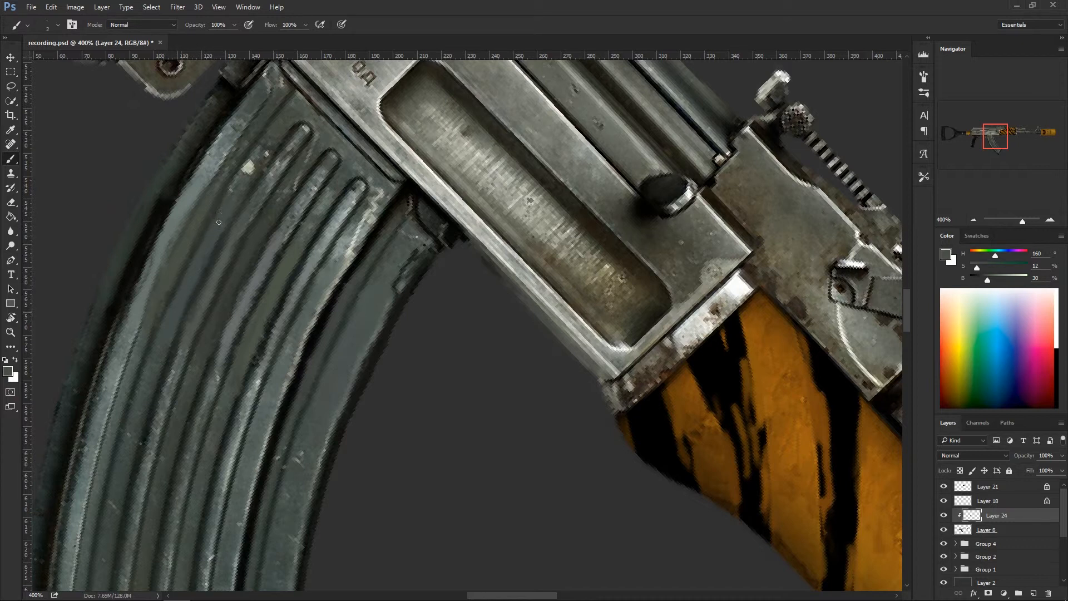
Merge the clipped Layer 24 down into Layer 8 and save the document.
key("r")
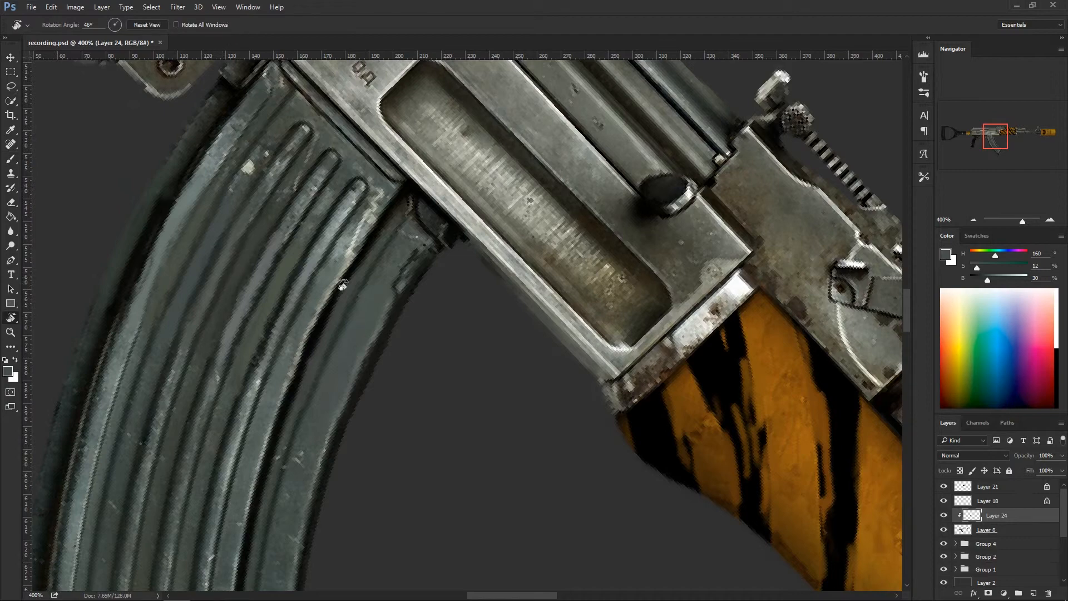
mouse_move(496, 406)
left_mouse_down()
mouse_move(538, 326)
mouse_move(546, 336)
left_mouse_up()
key("v")
key("ctrl+minus")
key("ctrl+minus")
key("ctrl+minus")
key("ctrl+minus")
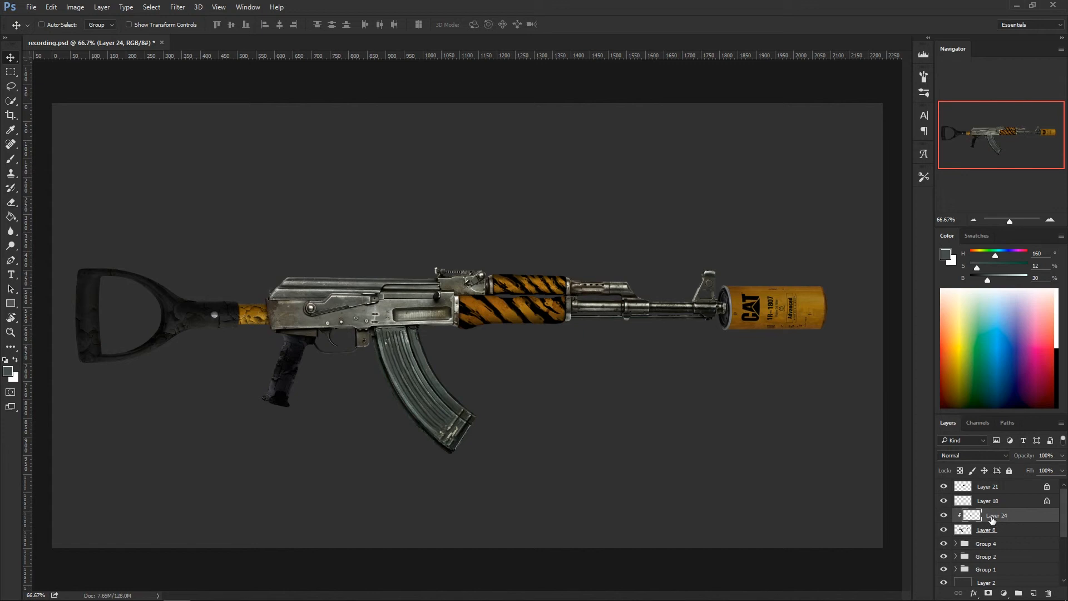
key("ctrl+e")
left_click(946, 516)
left_click(946, 517)
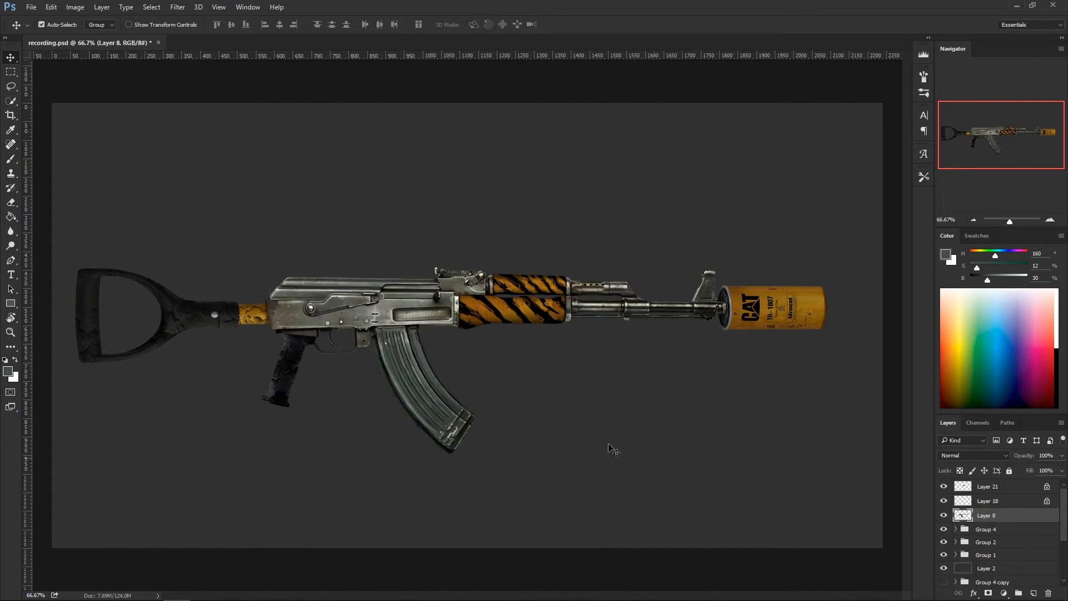
key("ctrl+s")
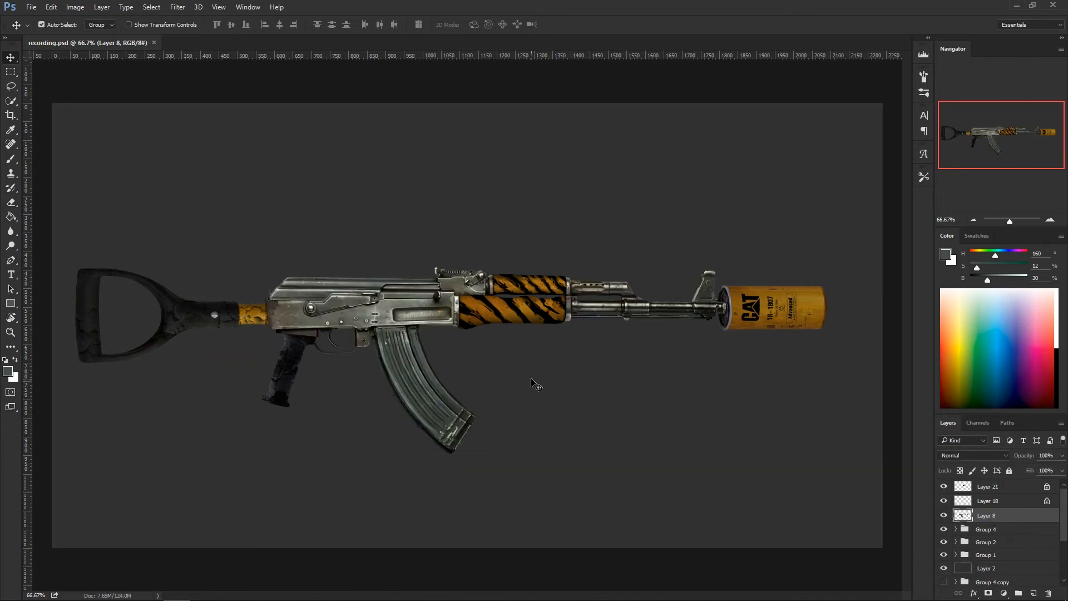